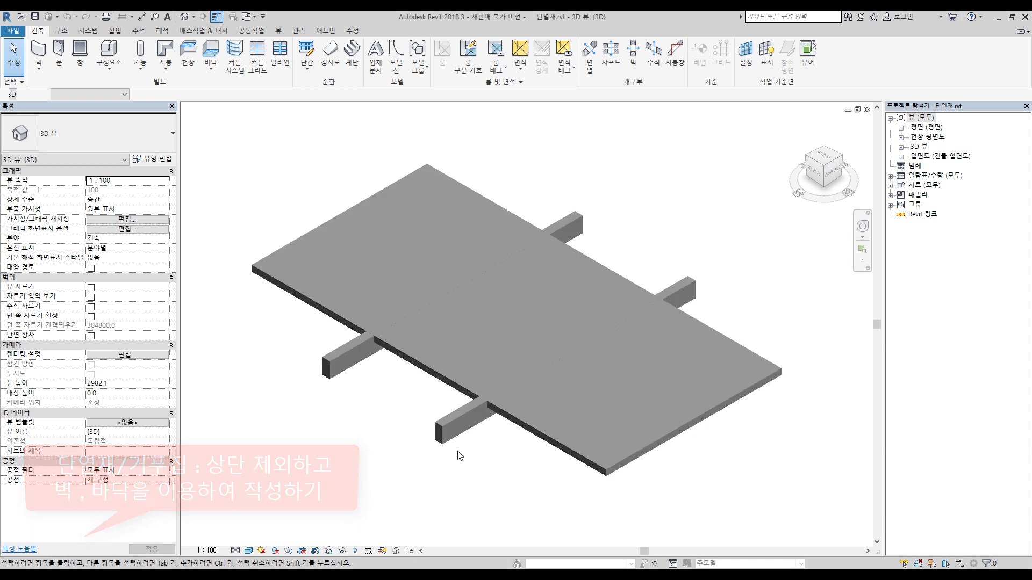
Orbit the 단열재 model to a low side angle and tile both project views side by side.
mouse_move(552, 475)
shift+middle_down()
mouse_move(598, 364)
mouse_move(416, 373)
mouse_move(524, 401)
shift+middle_up()
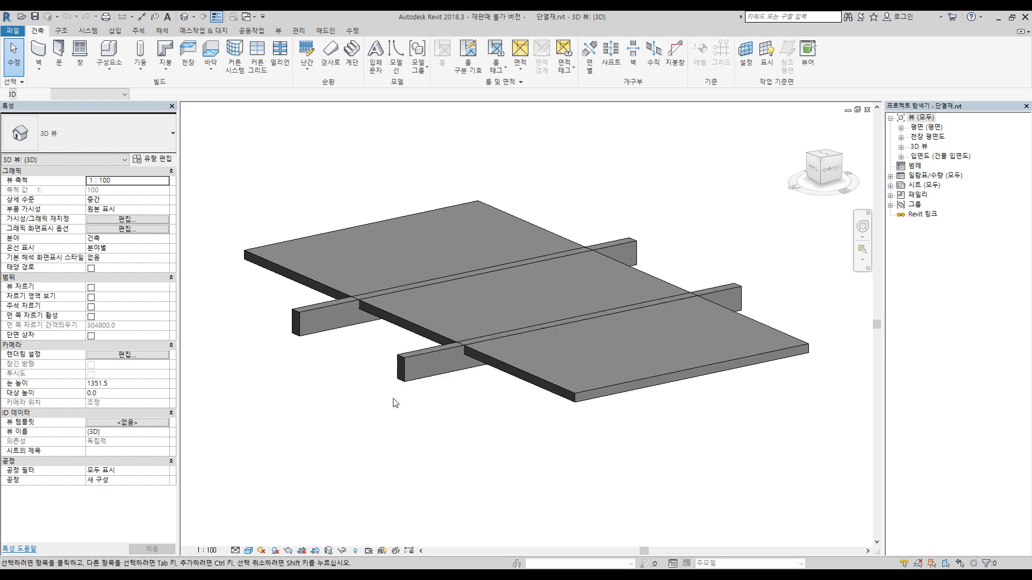
shift+middle_drag(392, 403, 395, 403)
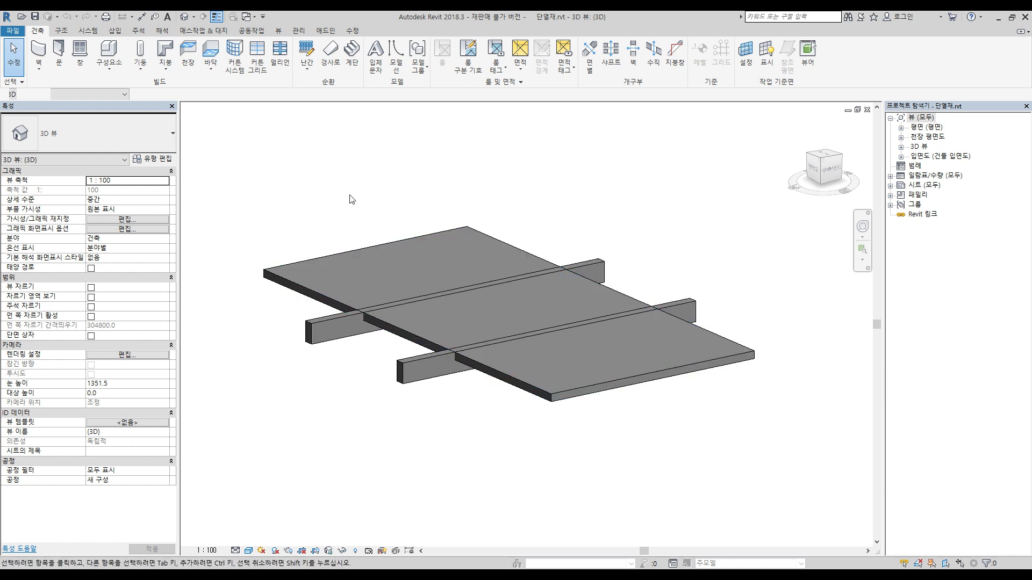
key(w)
key(t)
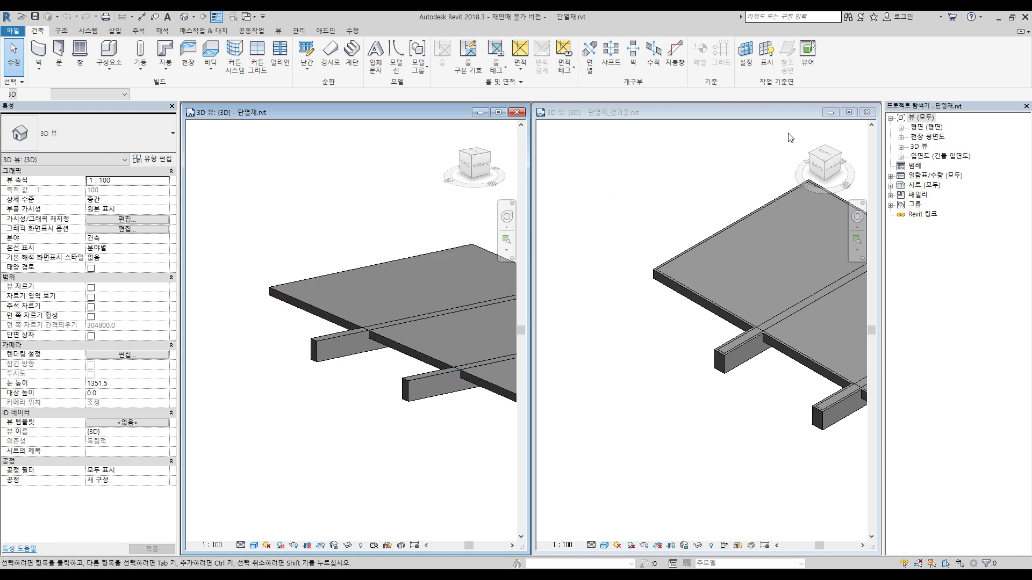
Maximize the 단열재_결과물 3D view and select its floor slab and beam-end wall.
click(849, 112)
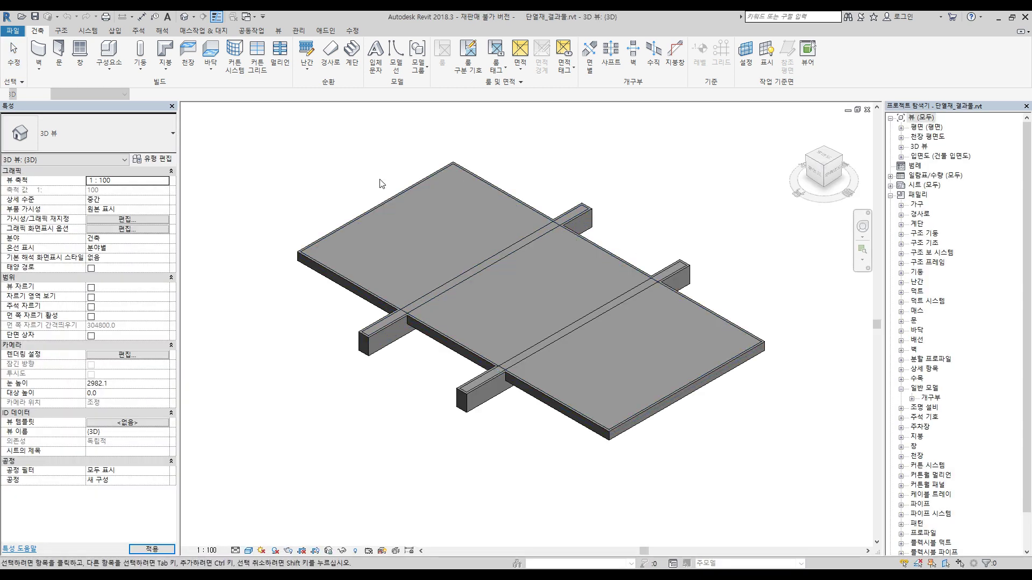
scroll(323, 199, up, 2)
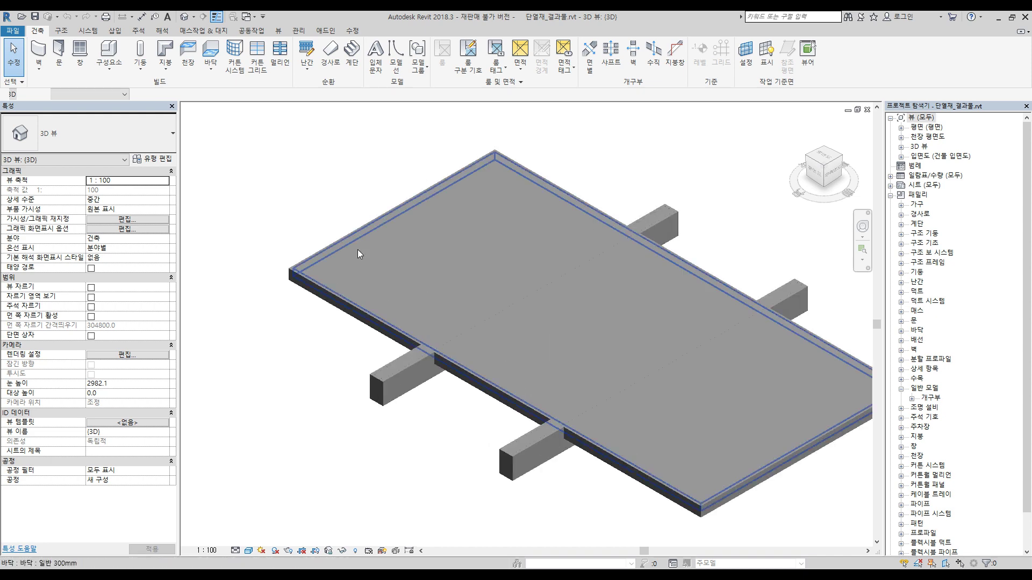
click(563, 234)
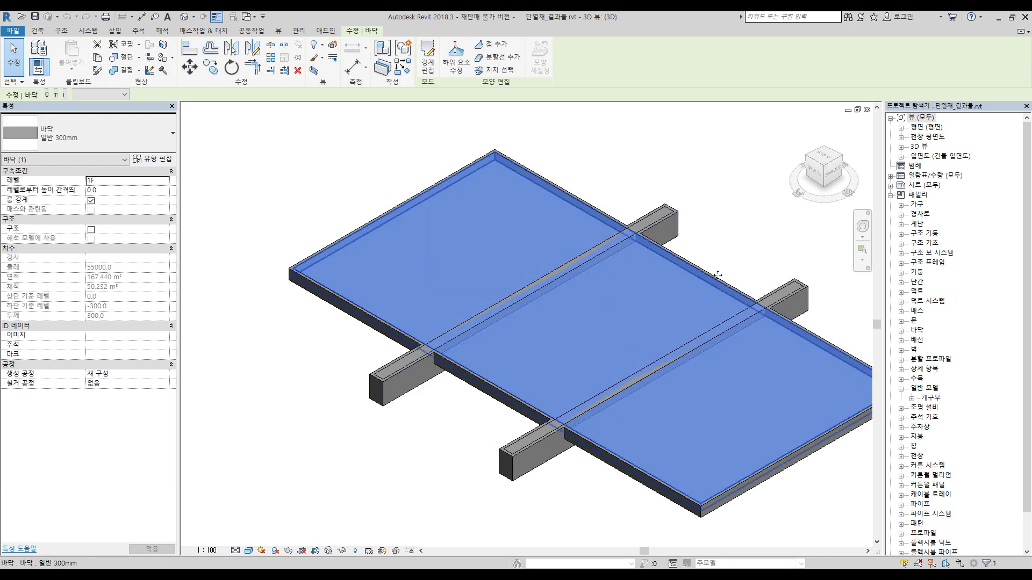
scroll(717, 275, up, 3)
click(644, 202)
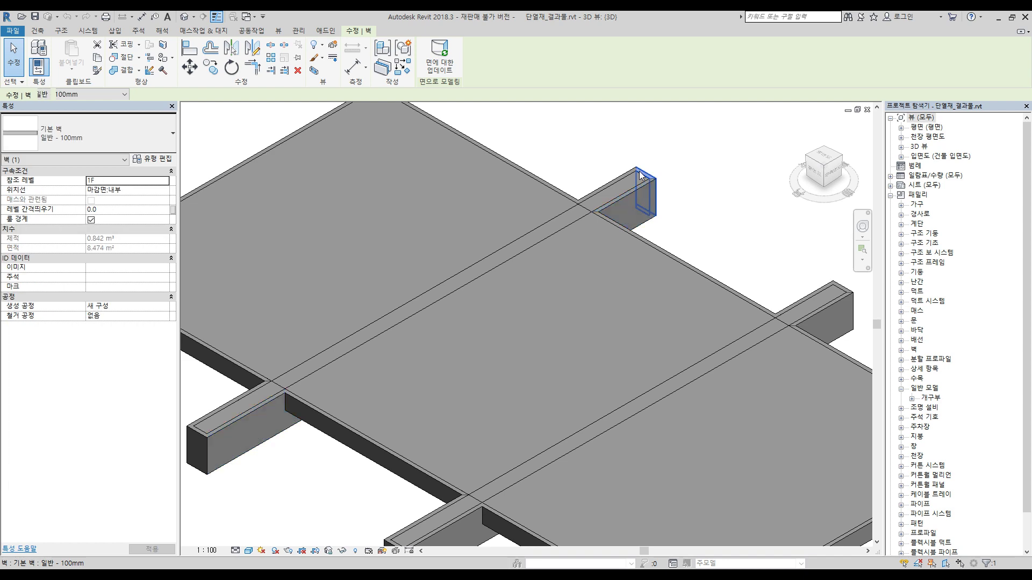
scroll(640, 175, down, 2)
scroll(667, 276, down, 3)
Inspect the 150mm floor from below and the 300mm slab from above, then clear the selection.
shift+middle_drag(744, 398, 728, 166)
scroll(486, 176, up, 3)
scroll(404, 181, up, 2)
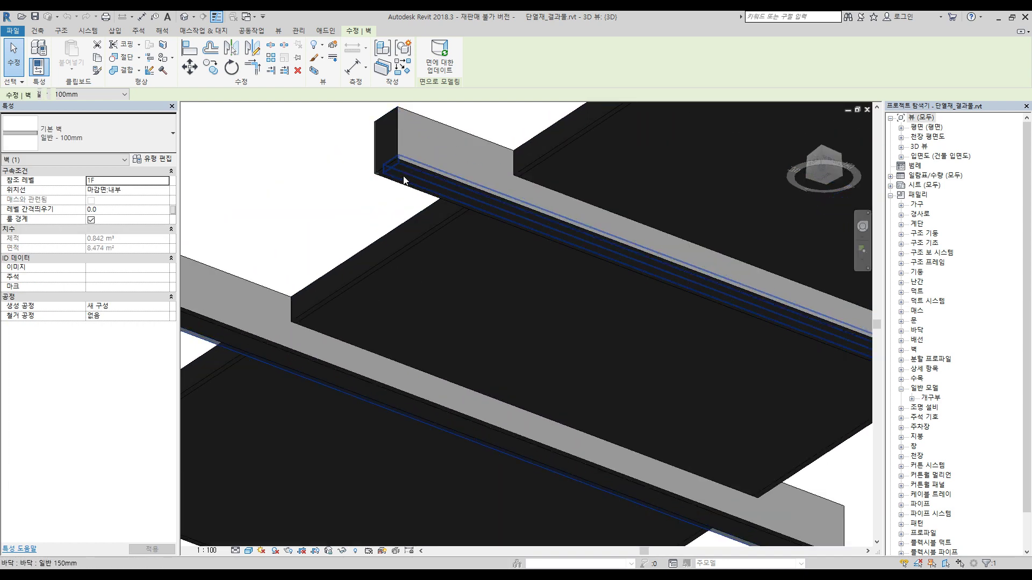
click(396, 263)
mouse_move(309, 212)
shift+middle_down()
mouse_move(311, 191)
mouse_move(387, 350)
shift+middle_up()
scroll(647, 302, up, 2)
scroll(572, 382, up, 2)
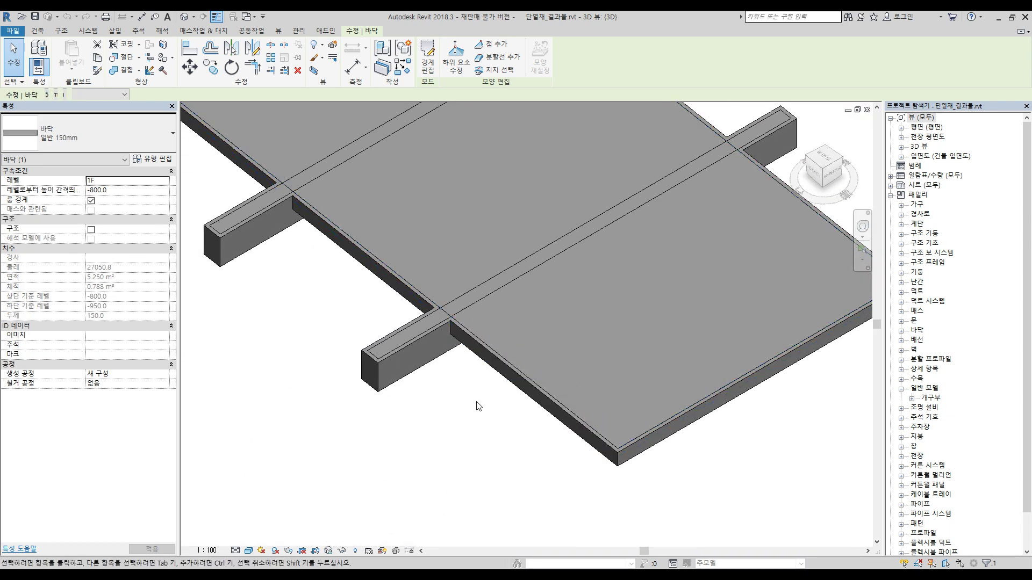
scroll(479, 406, down, 3)
click(474, 272)
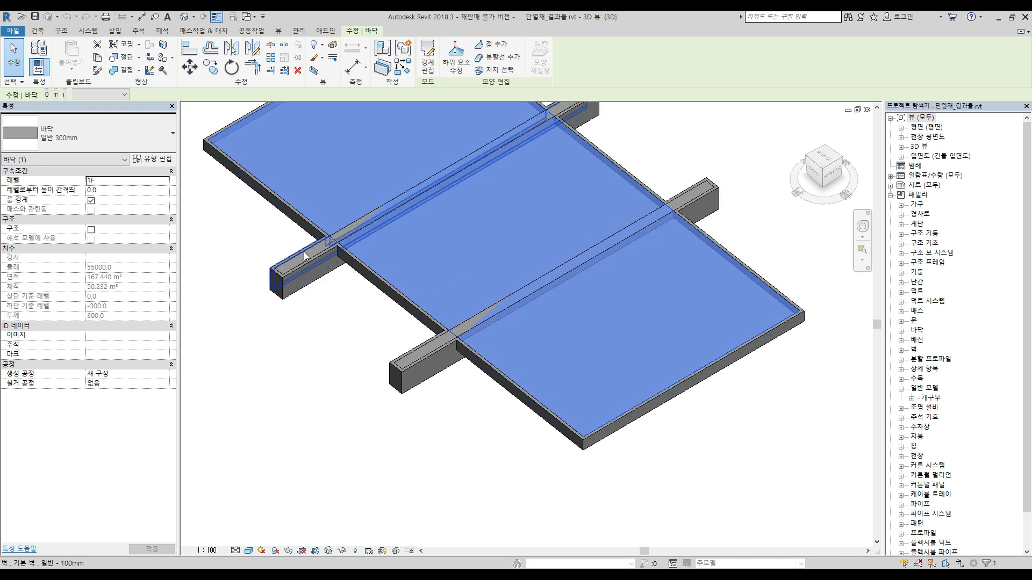
click(331, 333)
mouse_move(376, 262)
shift+middle_down()
mouse_move(427, 243)
mouse_move(566, 318)
shift+middle_up()
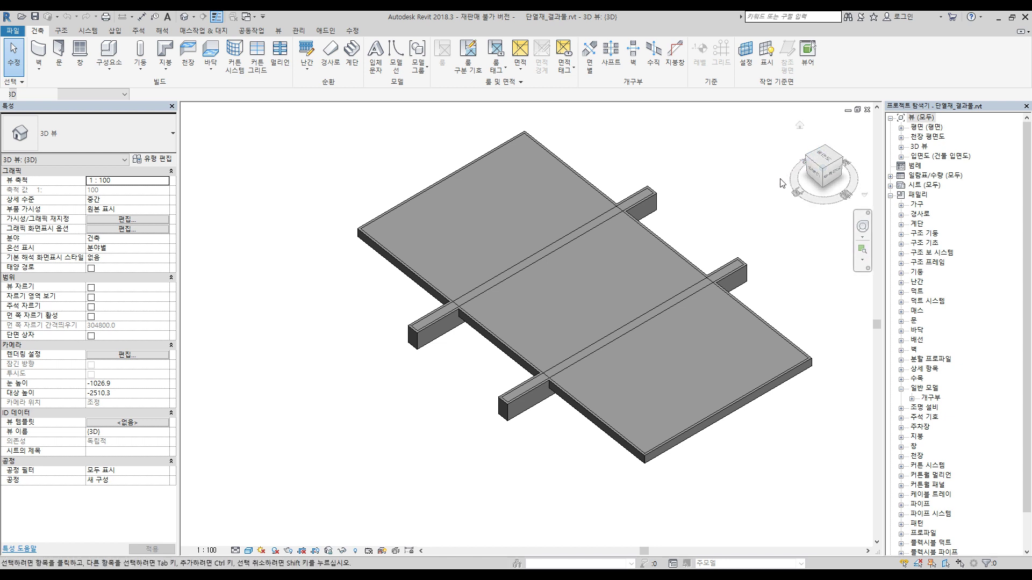
Close the result model's 3D view and tilt the 단열재 model to a top-down angle.
click(867, 109)
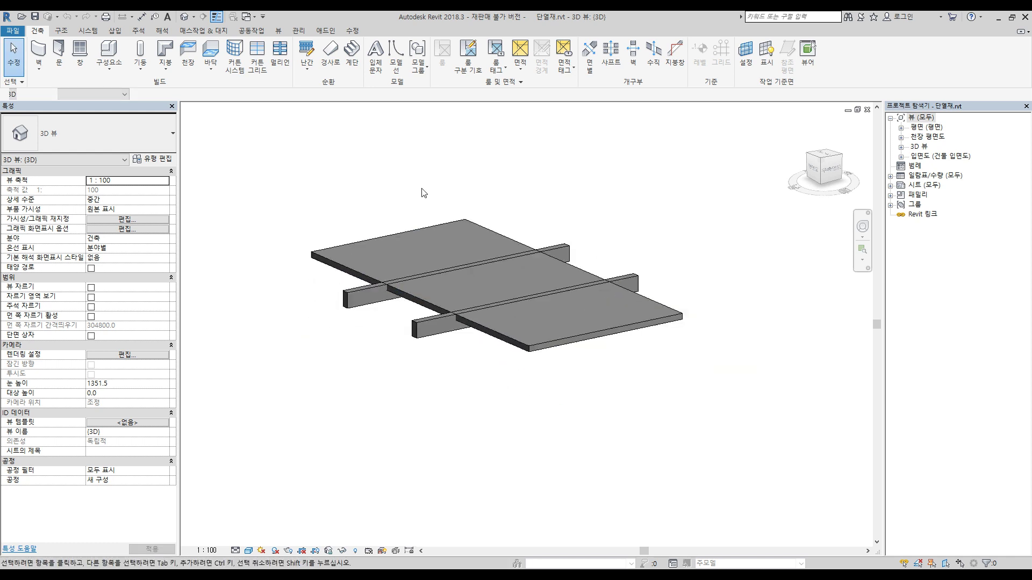
scroll(424, 193, up, 2)
shift+middle_drag(380, 224, 376, 268)
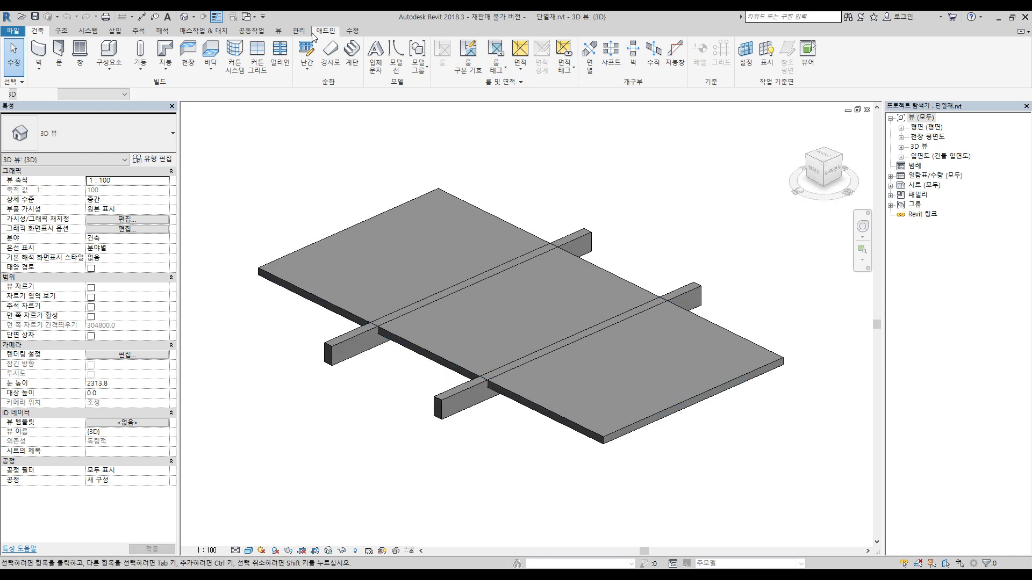
Launch Dynamo, open the recent 단열재관련 graph, and minimize Dynamo to show the model.
click(299, 31)
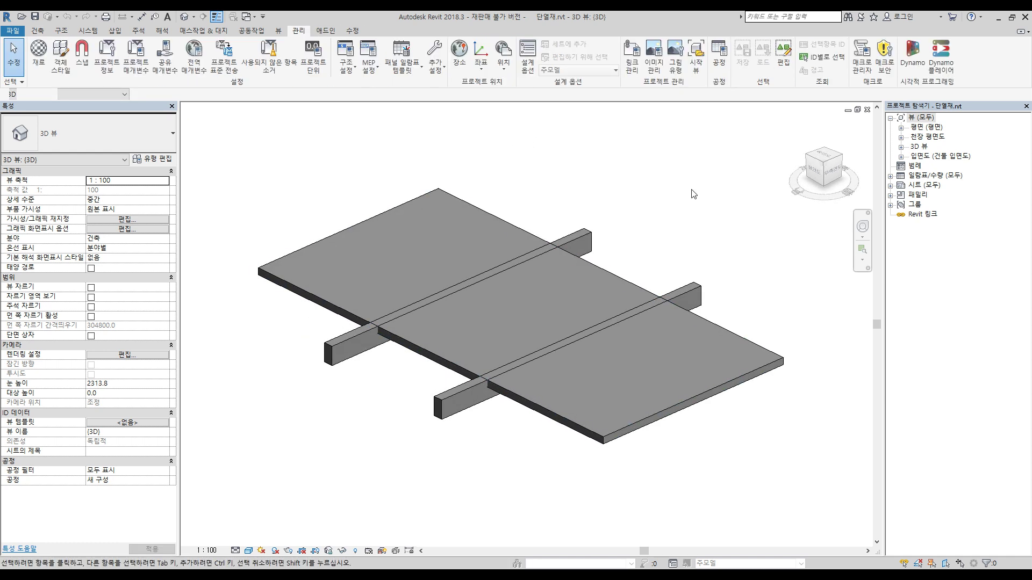
click(908, 76)
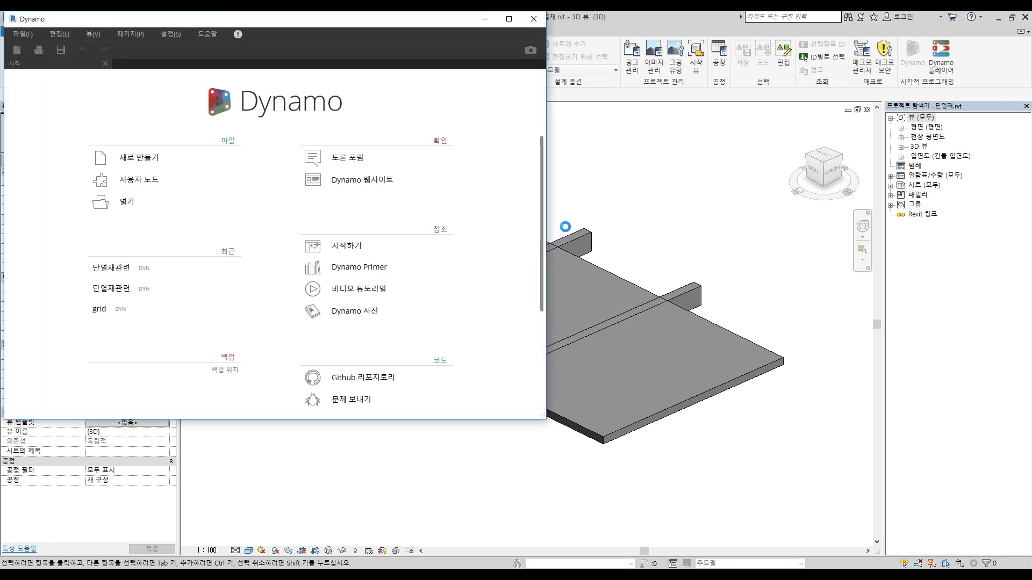
drag(204, 19, 426, 68)
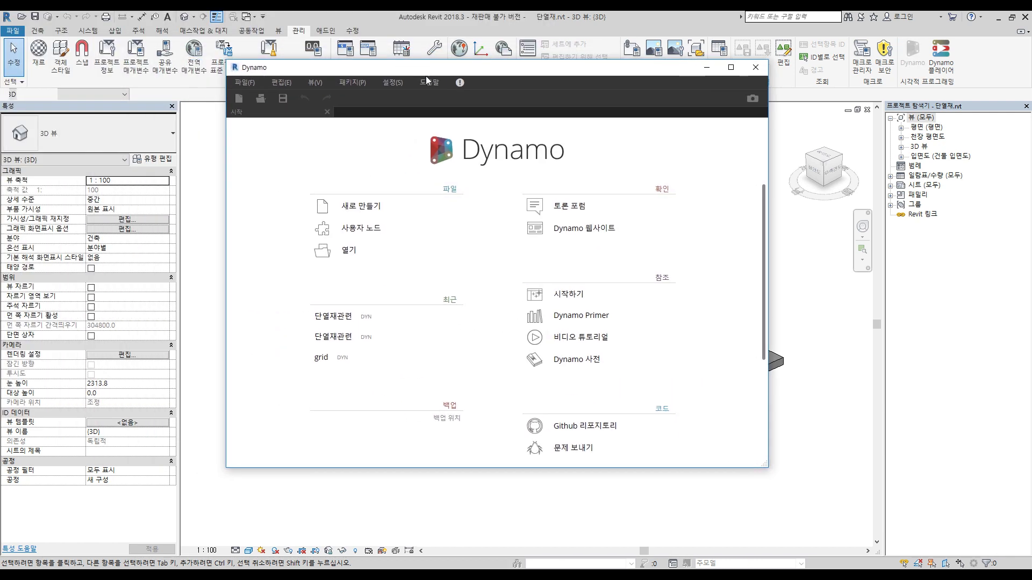
click(344, 321)
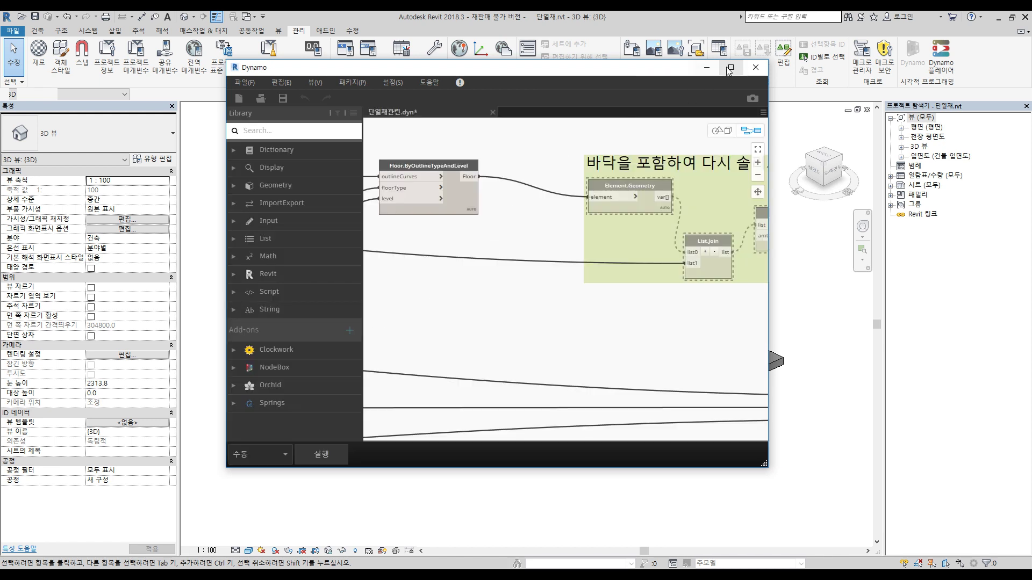
drag(676, 68, 713, 66)
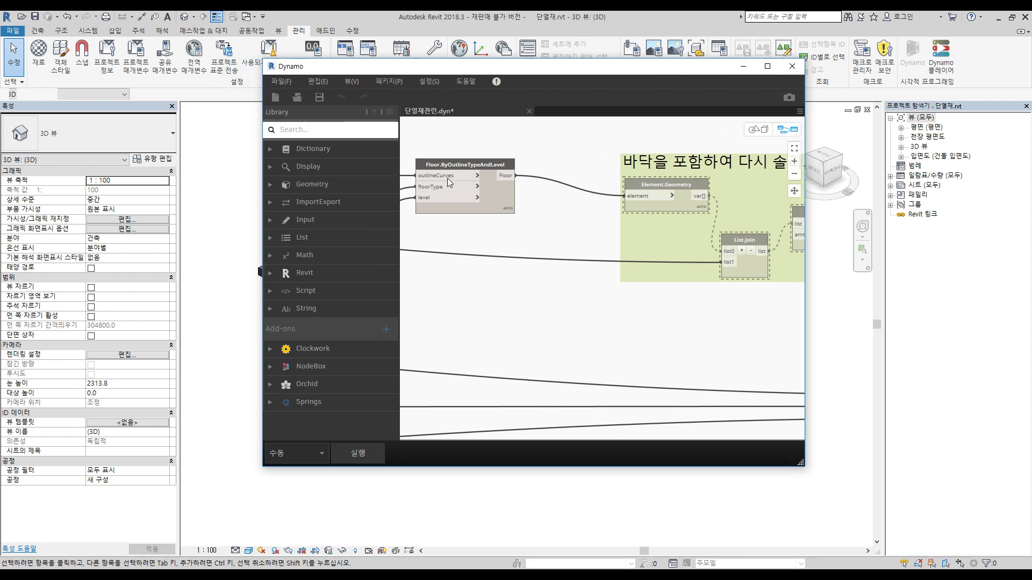
click(239, 190)
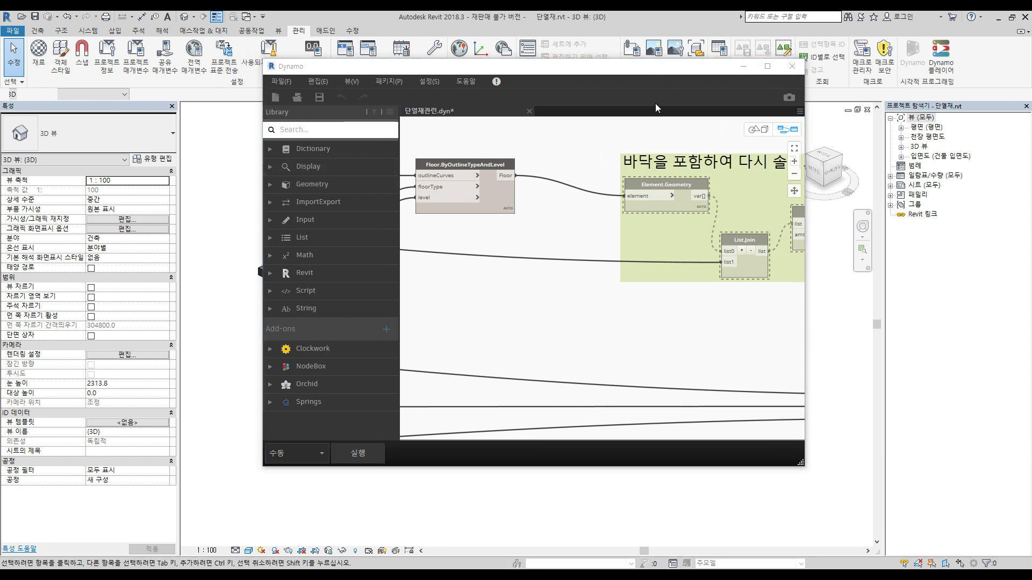
click(737, 68)
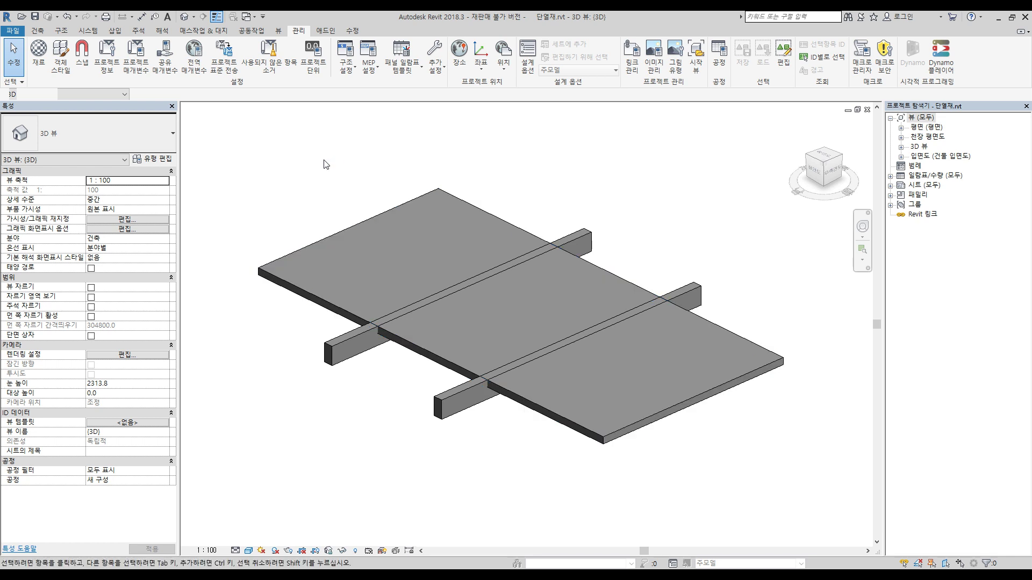
scroll(349, 226, up, 2)
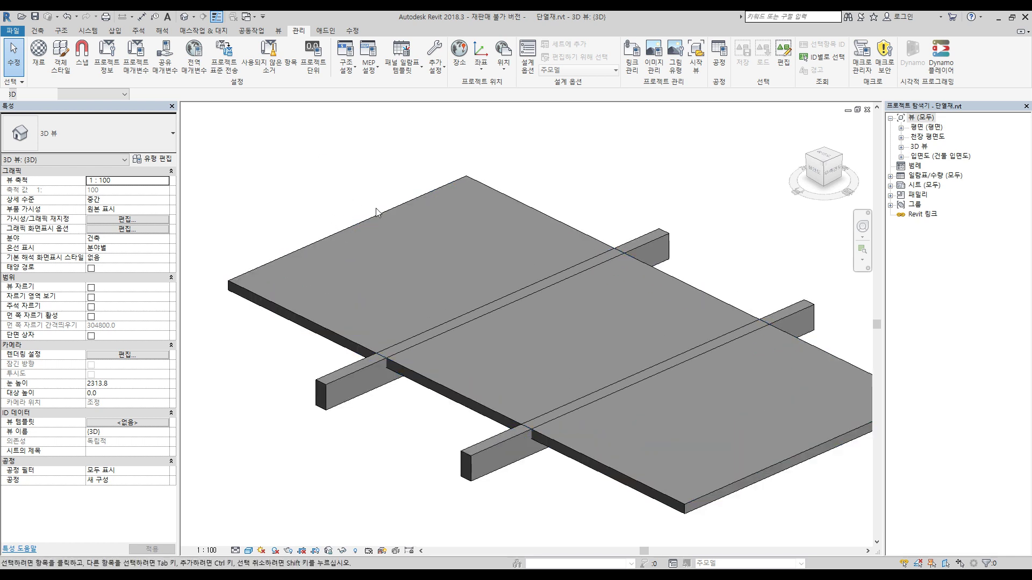
scroll(474, 273, down, 2)
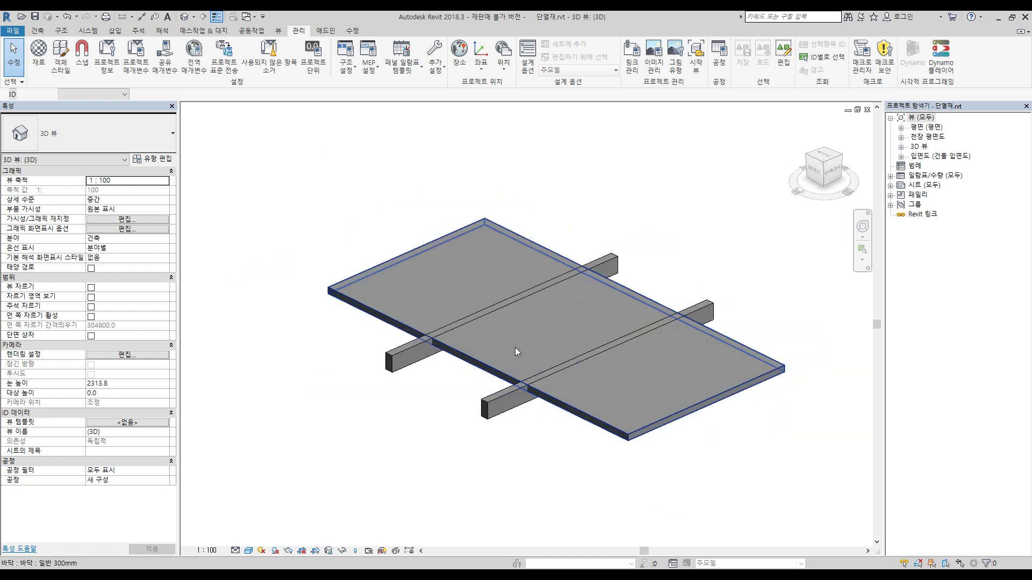
mouse_move(441, 398)
shift+middle_down()
mouse_move(422, 343)
mouse_move(274, 246)
shift+middle_up()
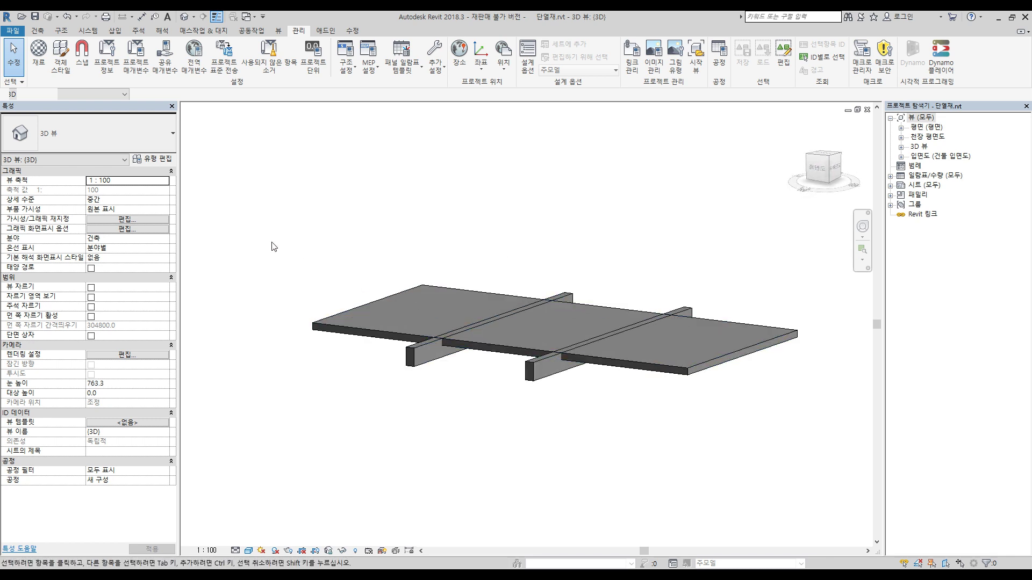
drag(274, 246, 716, 436)
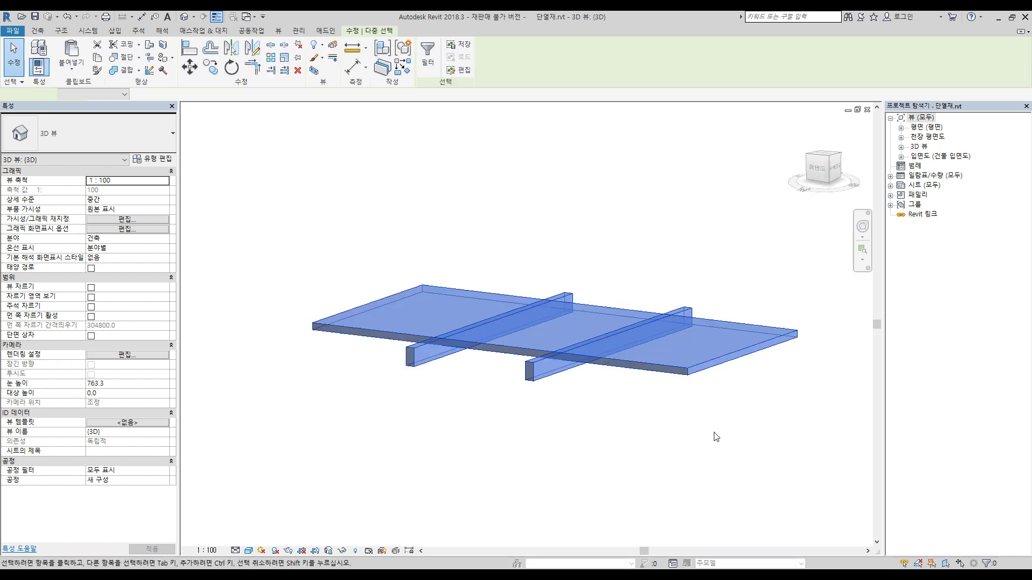
scroll(437, 379, up, 2)
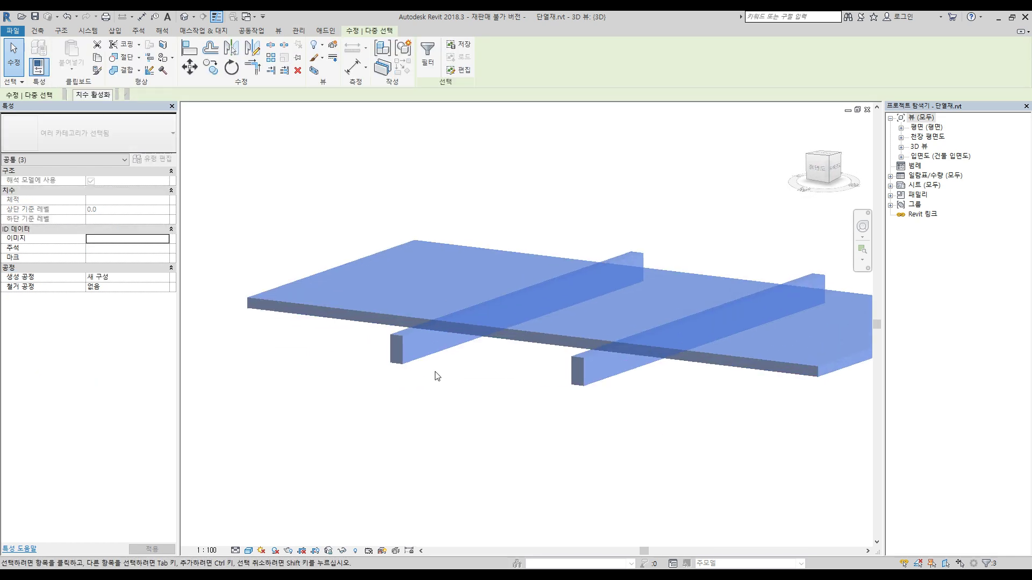
click(400, 406)
scroll(260, 322, up, 2)
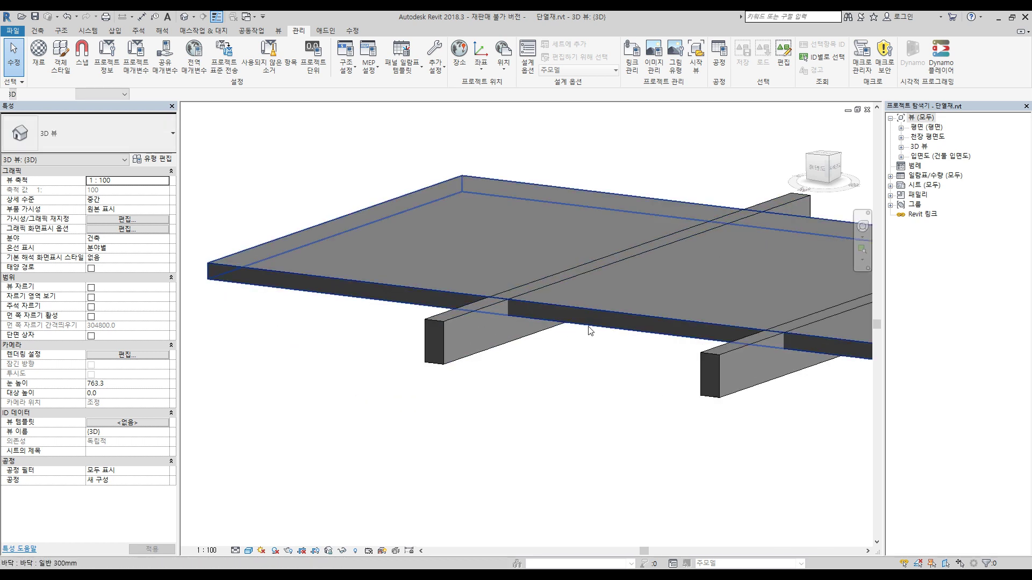
scroll(626, 353, down, 2)
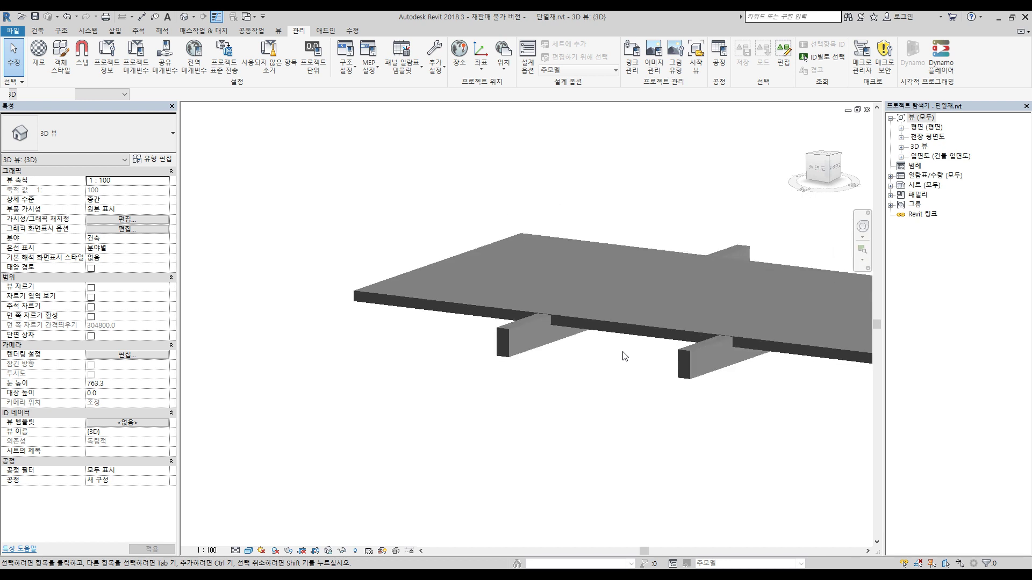
mouse_move(801, 415)
middle_down()
mouse_move(720, 414)
mouse_move(646, 397)
middle_up()
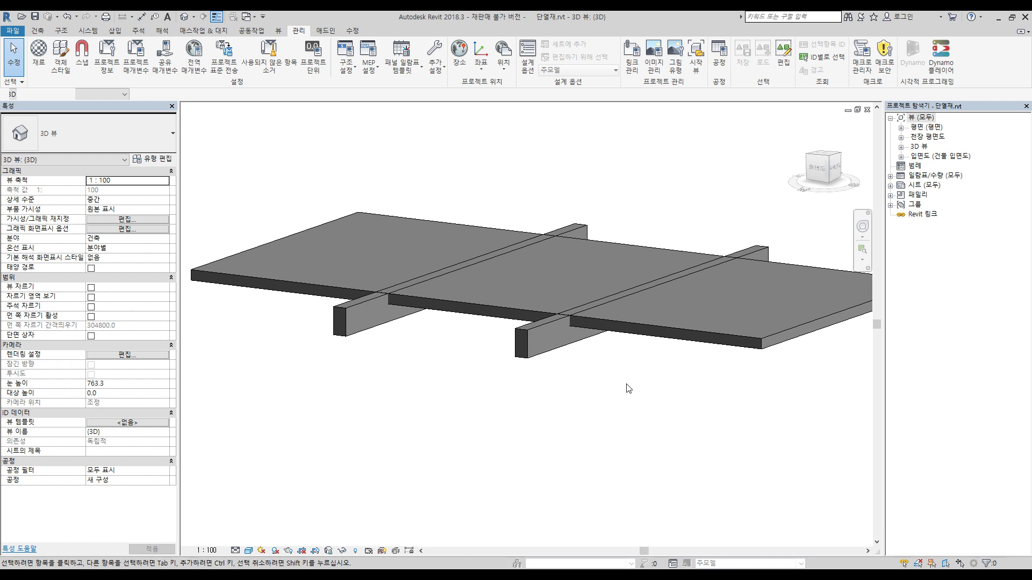
scroll(628, 388, down, 2)
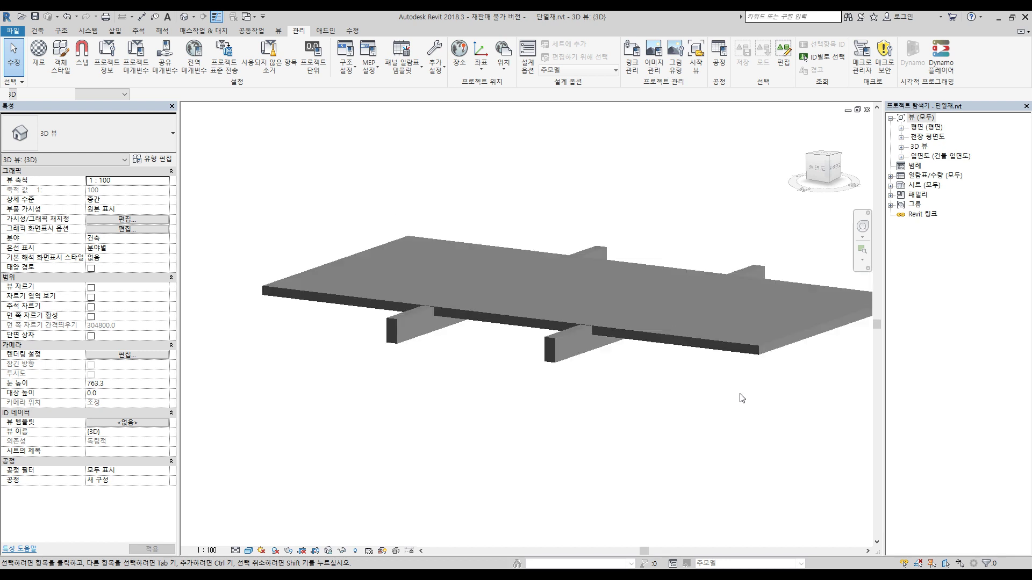
middle_drag(718, 380, 655, 332)
scroll(656, 332, up, 2)
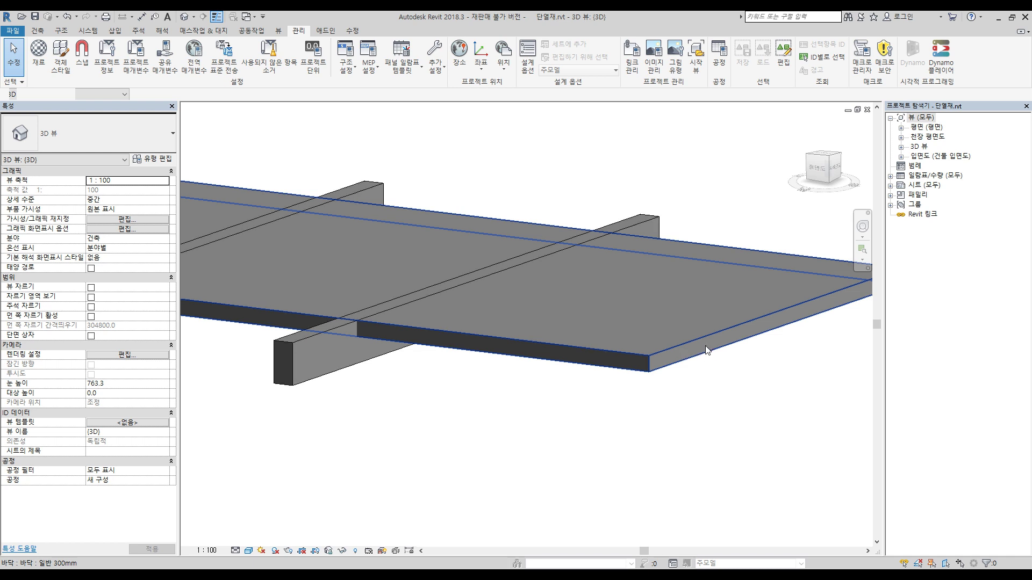
click(704, 344)
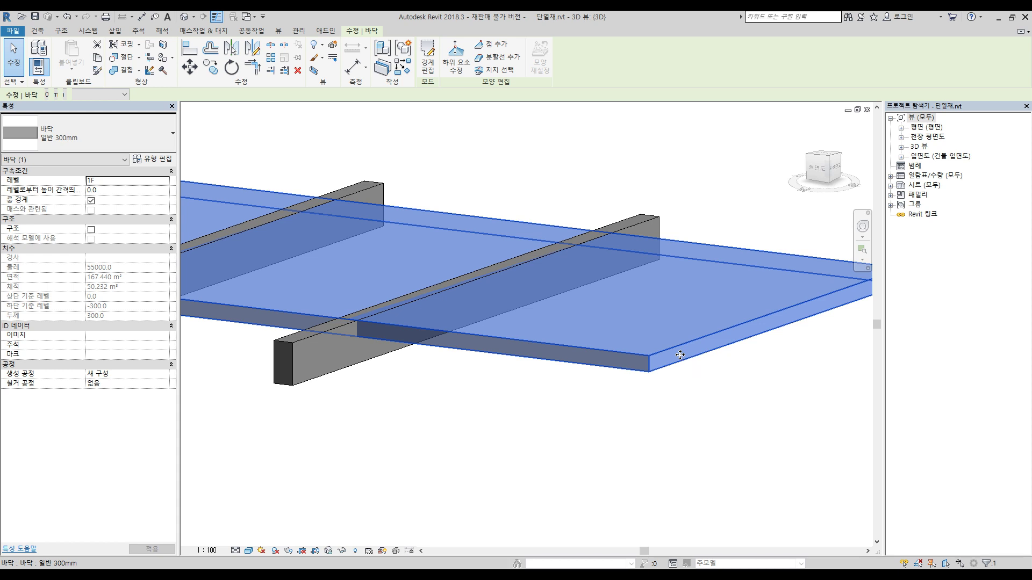
click(375, 405)
scroll(341, 327, up, 3)
scroll(375, 300, up, 2)
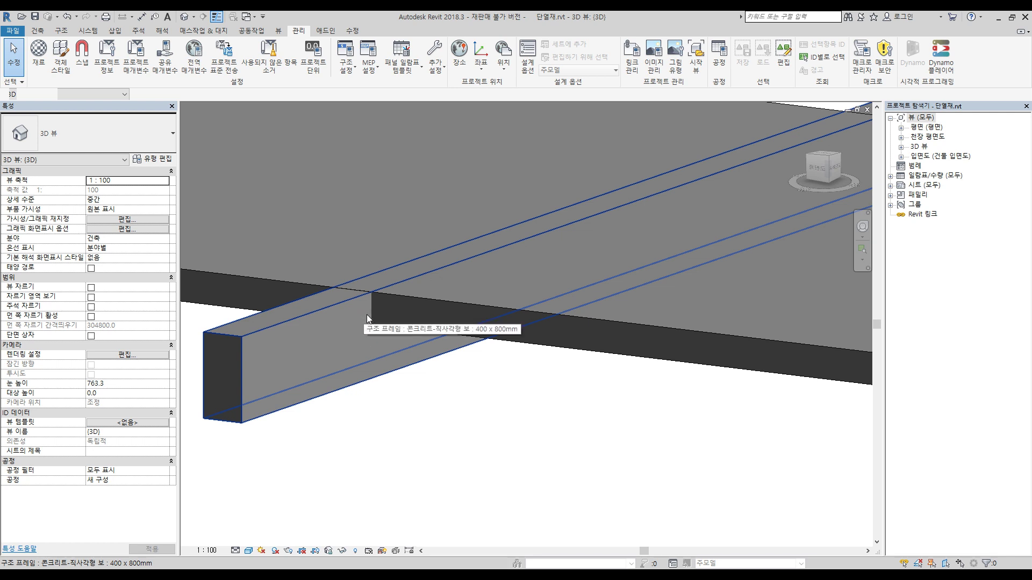
scroll(353, 359, down, 3)
scroll(338, 407, down, 3)
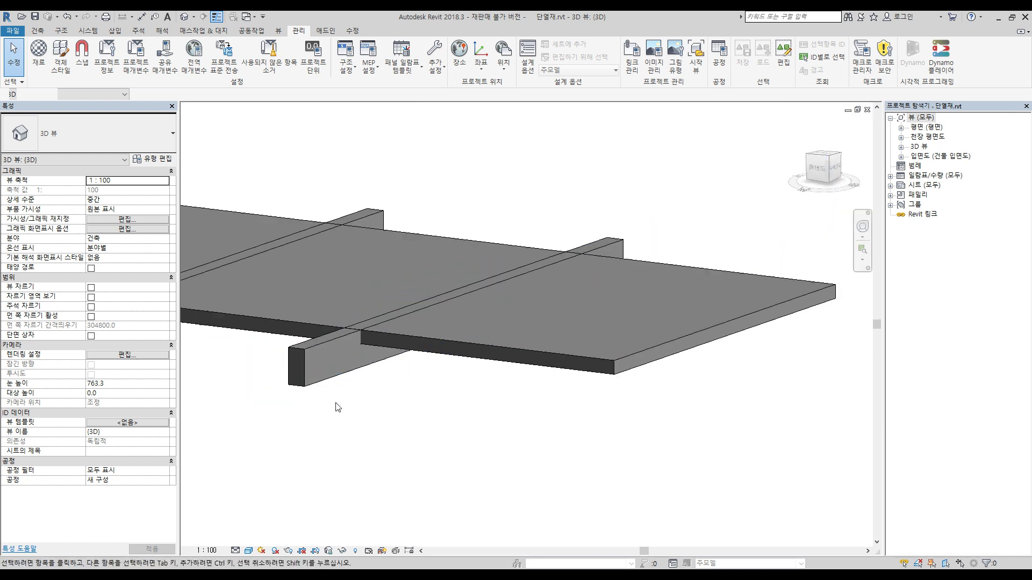
middle_drag(284, 433, 412, 433)
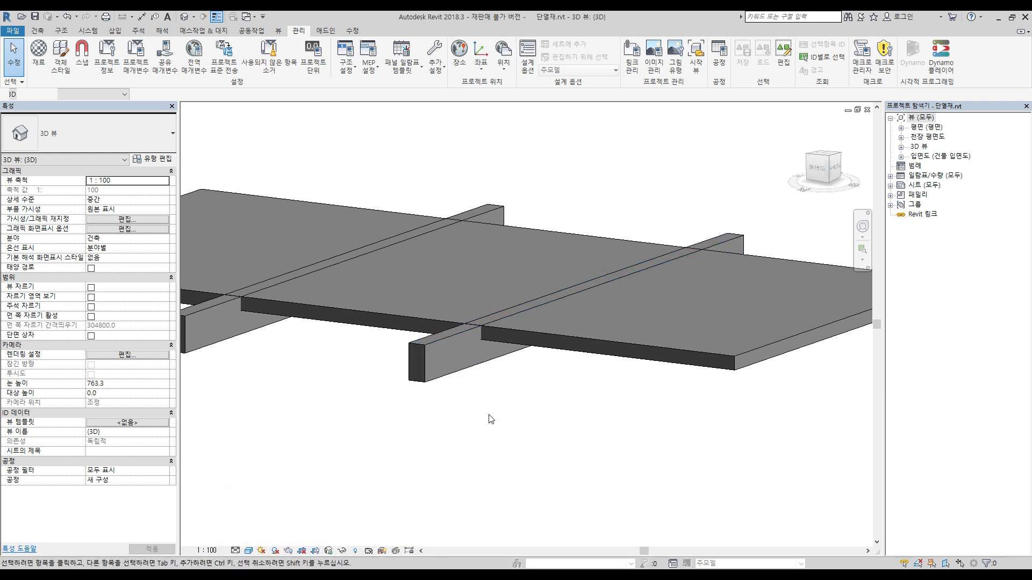
scroll(391, 413, down, 1)
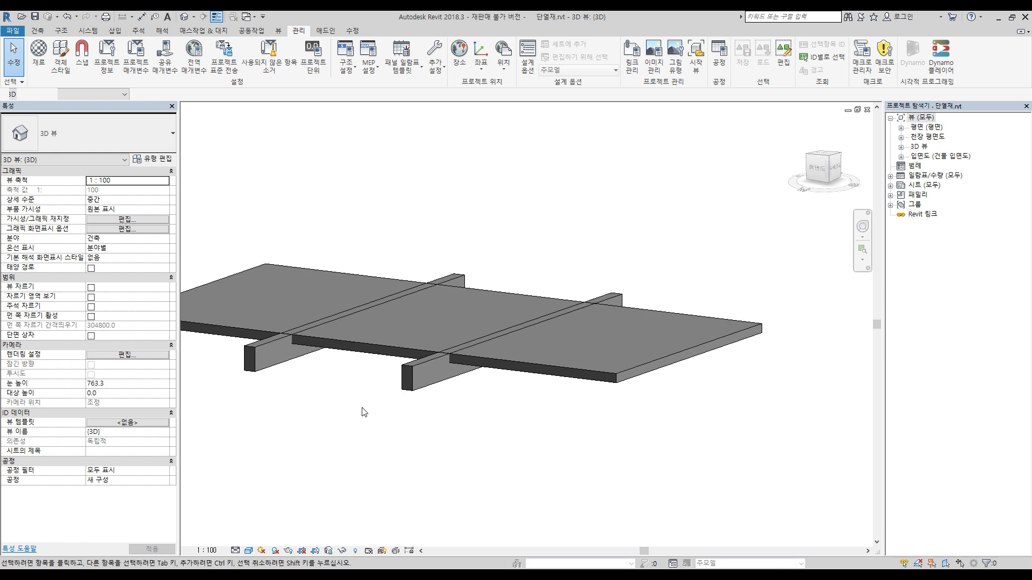
middle_drag(365, 413, 439, 394)
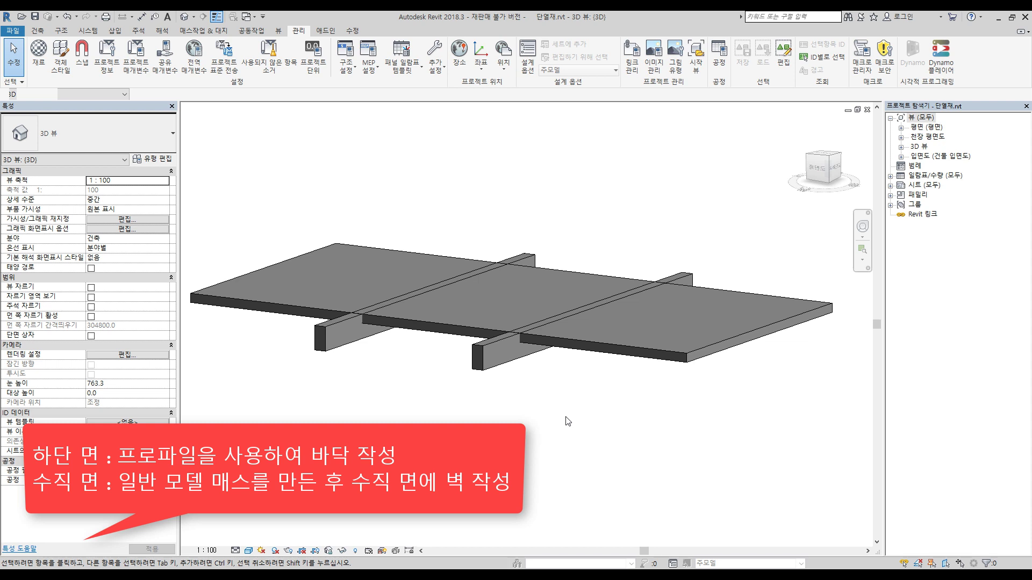
scroll(567, 421, down, 1)
scroll(569, 419, down, 1)
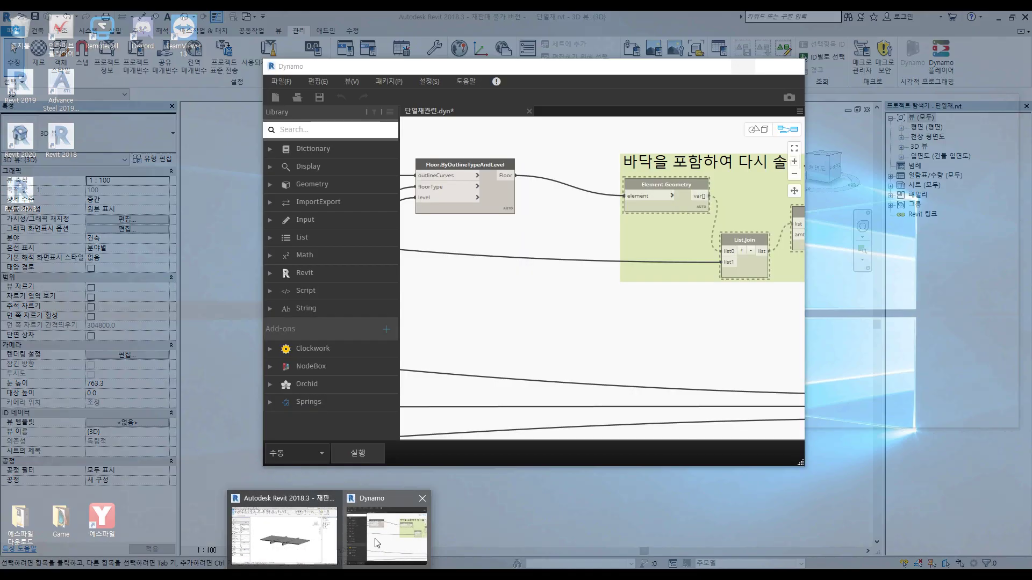
Bring Dynamo to full screen and pan to the Select Model Elements input node.
click(389, 530)
click(765, 70)
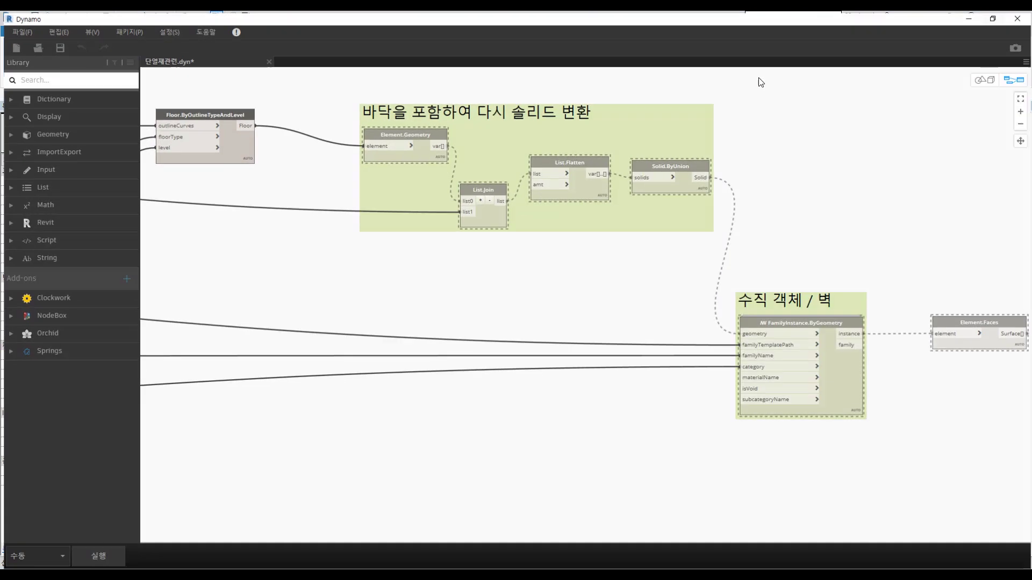
scroll(438, 260, down, 2)
middle_drag(587, 322, 655, 326)
mouse_move(322, 324)
middle_down()
mouse_move(585, 329)
mouse_move(543, 322)
middle_up()
middle_drag(443, 345, 534, 350)
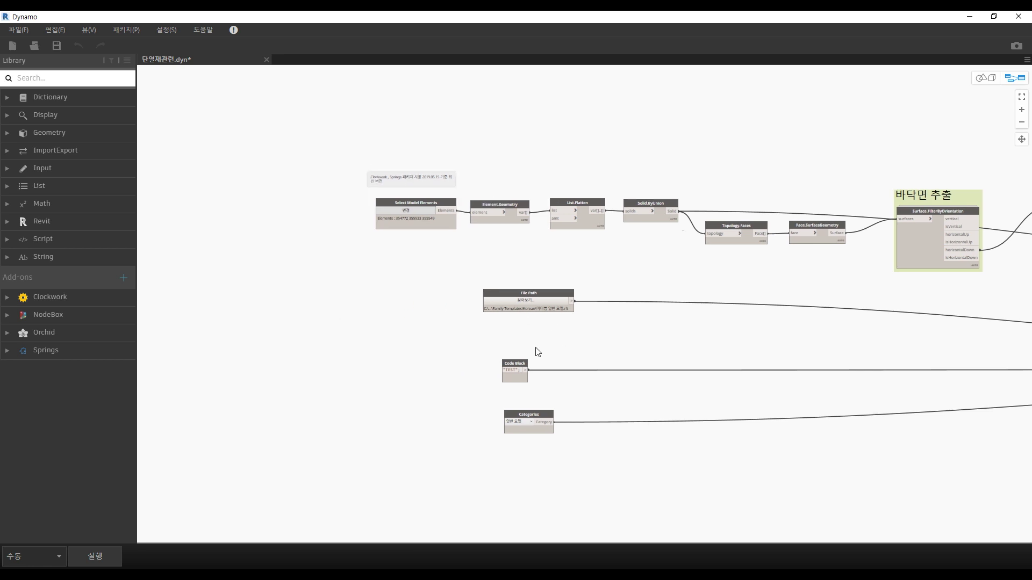
middle_drag(364, 161, 470, 193)
scroll(484, 196, up, 3)
scroll(559, 231, up, 1)
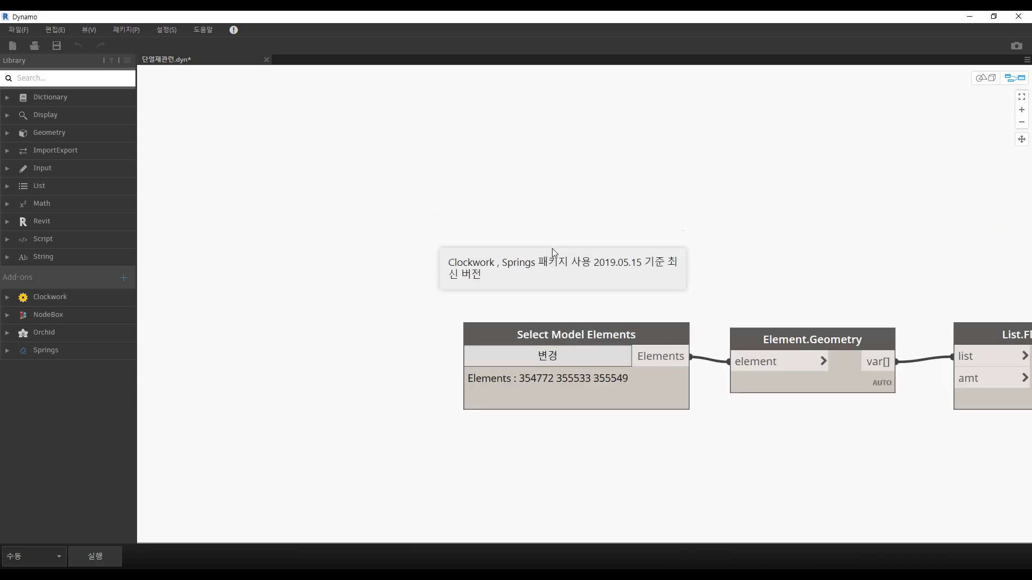
scroll(553, 248, up, 2)
scroll(462, 273, up, 2)
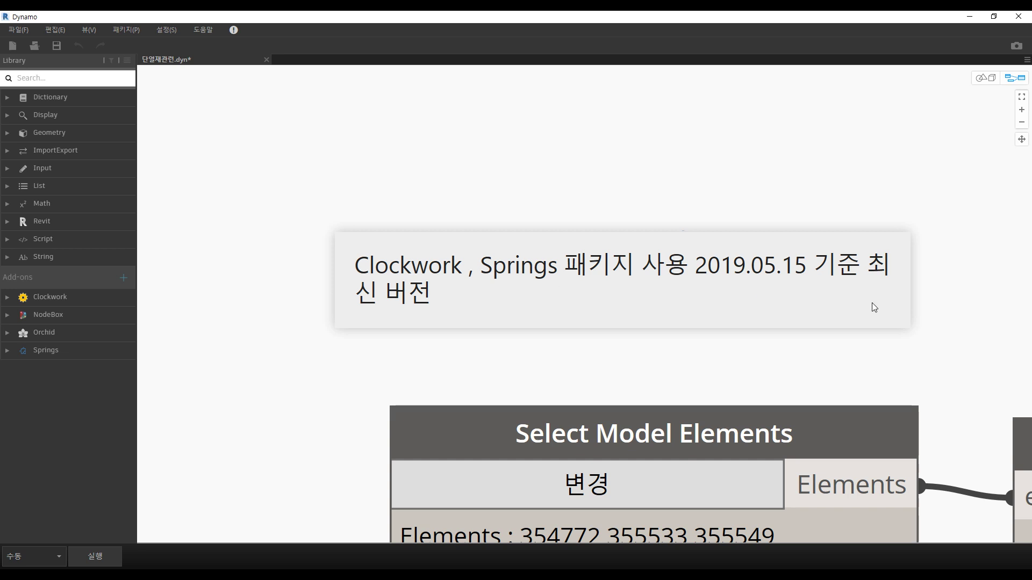
middle_drag(732, 290, 619, 294)
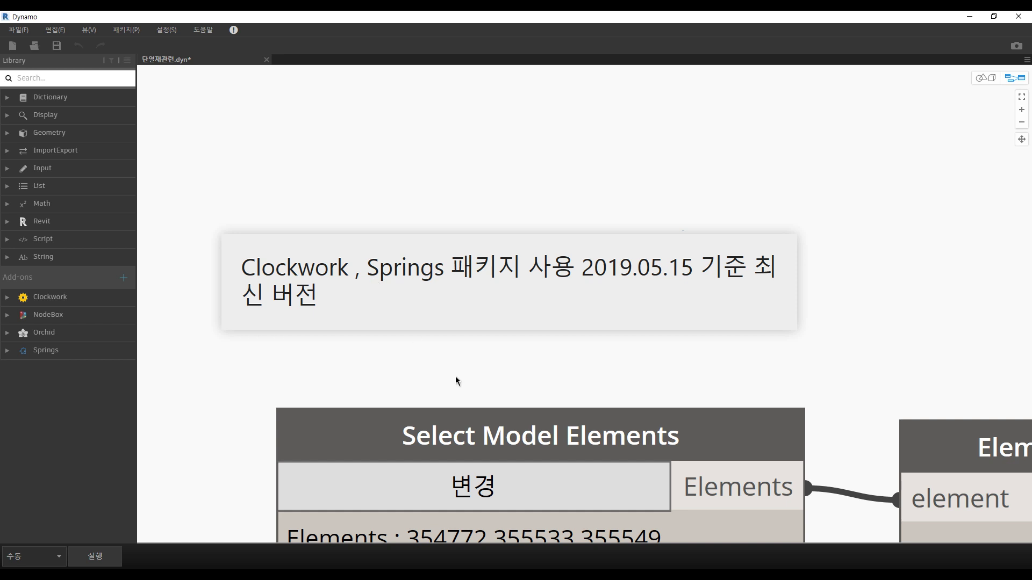
Review the graph's groups, including the File Path node, and select all nodes.
scroll(456, 382, down, 3)
scroll(456, 382, down, 3)
middle_drag(725, 486, 661, 353)
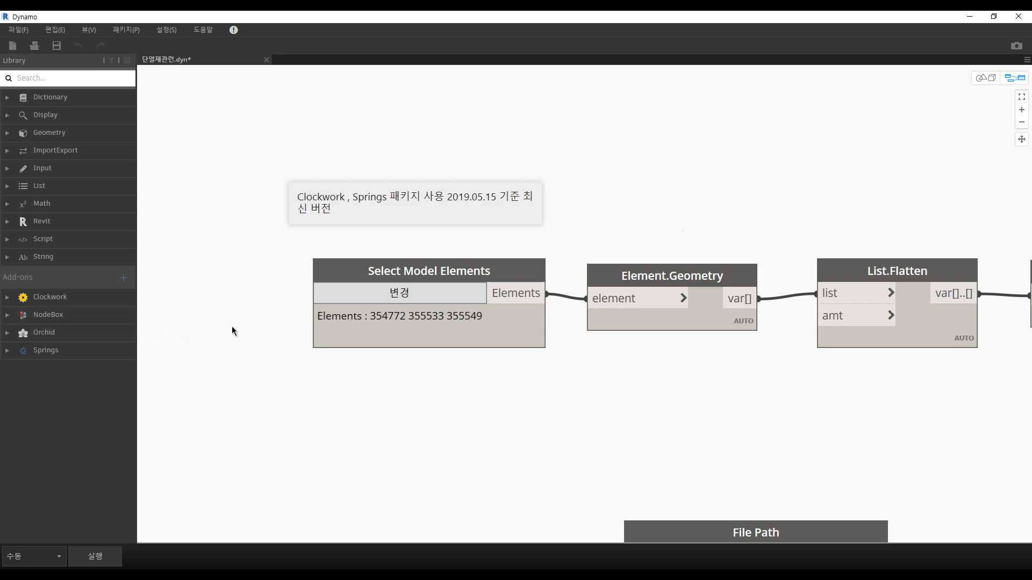
scroll(591, 375, down, 3)
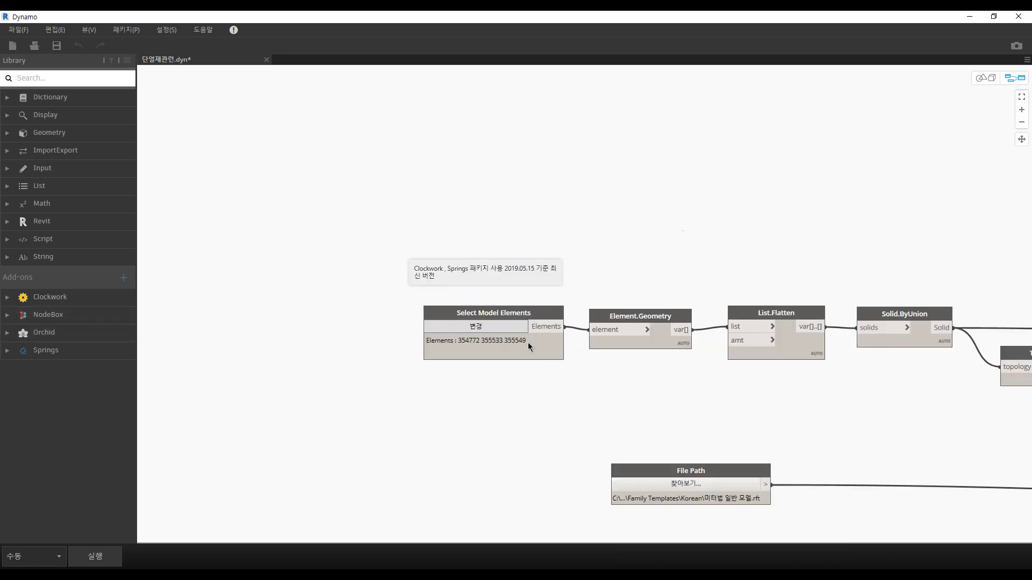
scroll(442, 276, up, 3)
scroll(414, 275, up, 1)
scroll(414, 274, down, 3)
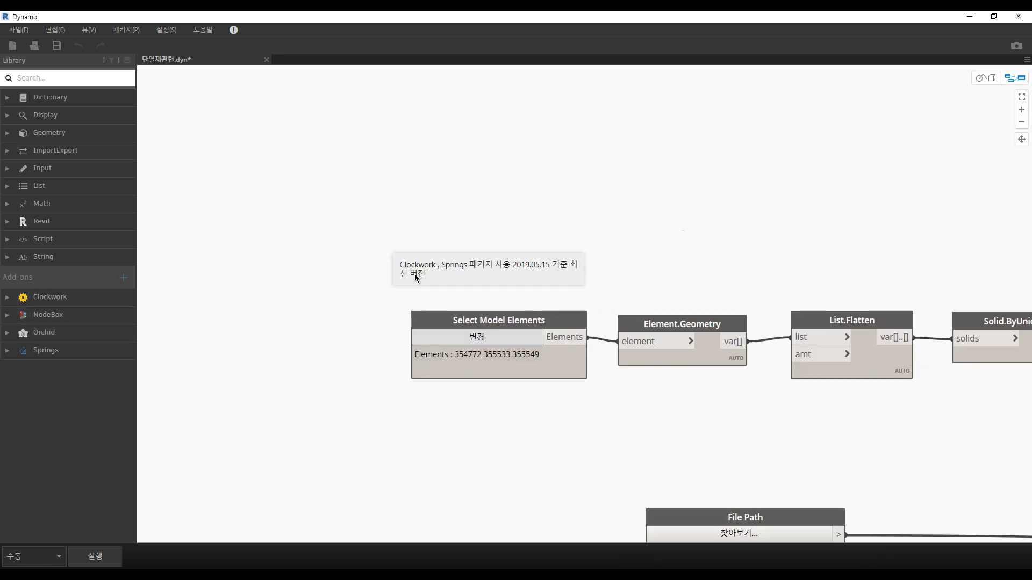
scroll(417, 273, down, 3)
scroll(811, 379, down, 2)
middle_drag(894, 426, 582, 350)
scroll(591, 352, down, 3)
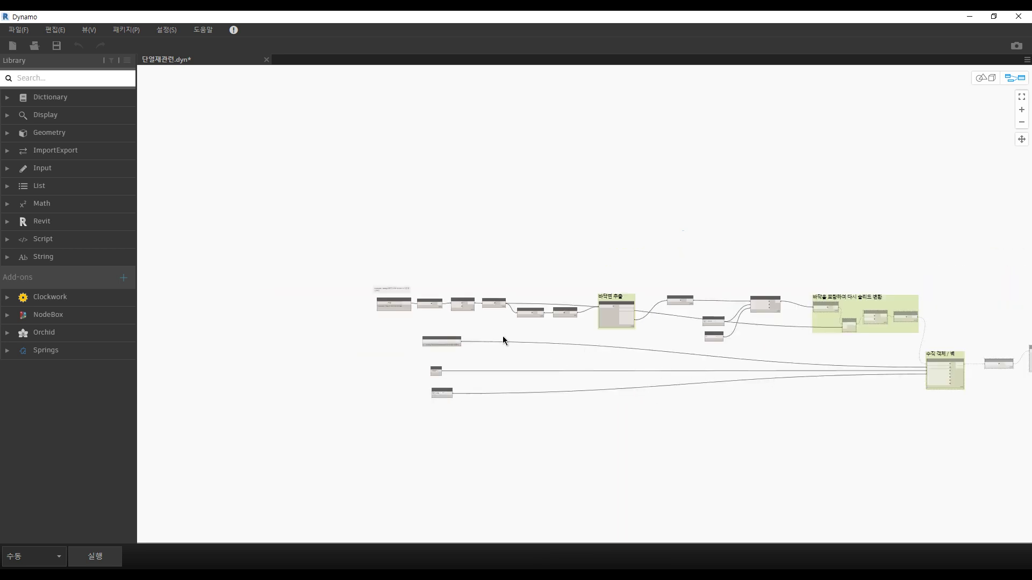
middle_drag(812, 398, 736, 387)
scroll(731, 385, down, 3)
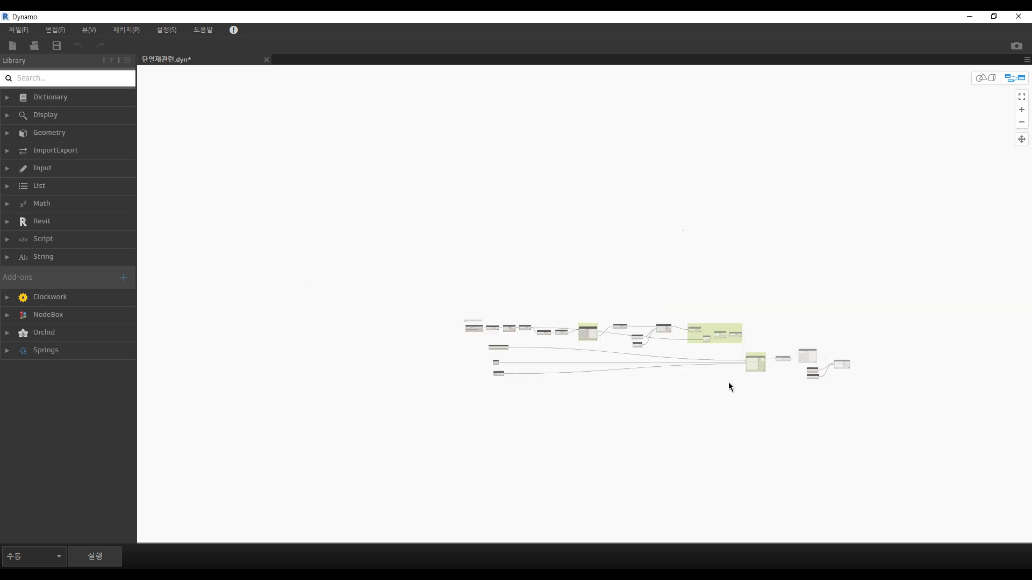
drag(402, 278, 857, 436)
scroll(541, 381, up, 2)
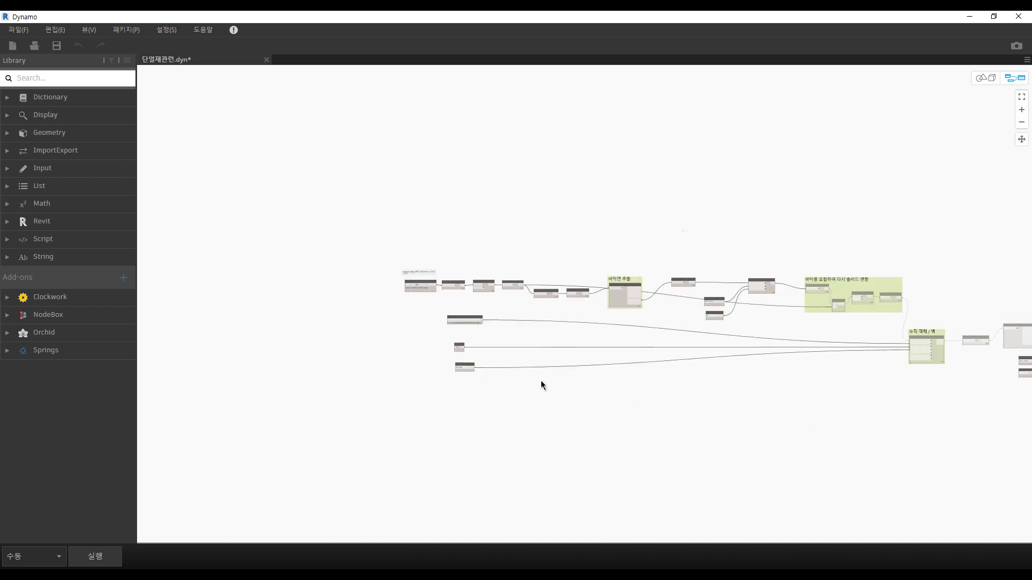
scroll(395, 287, up, 3)
scroll(368, 269, up, 3)
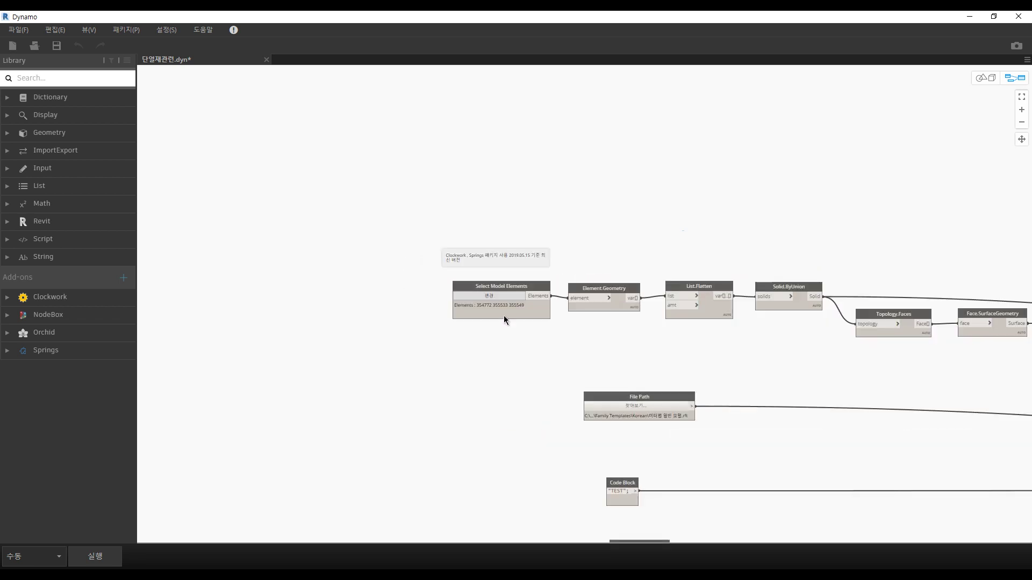
scroll(514, 318, up, 3)
scroll(521, 309, up, 3)
Use 변경 on Select Model Elements to window-select the slab and both beams in Revit.
drag(485, 246, 481, 243)
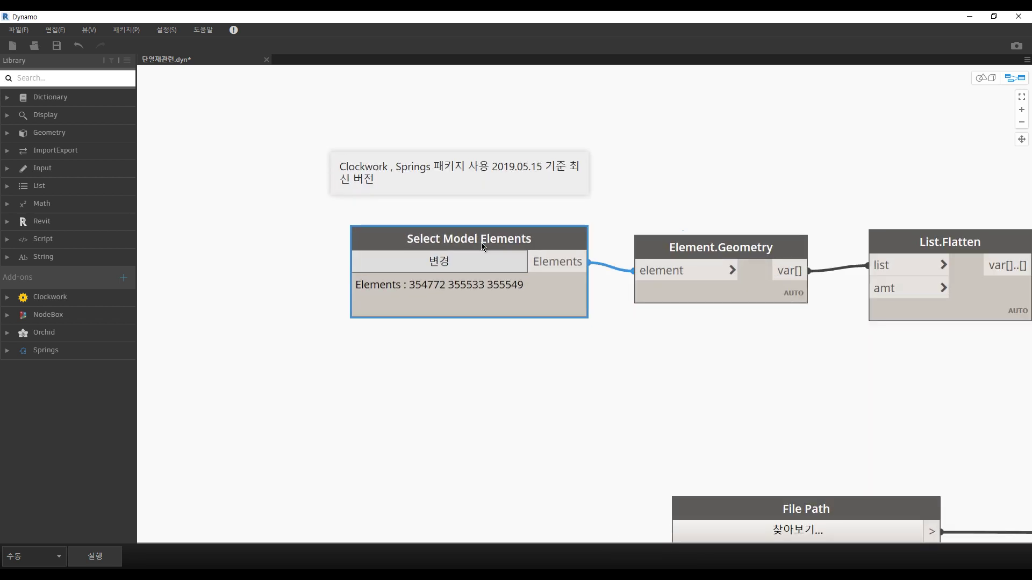
click(449, 267)
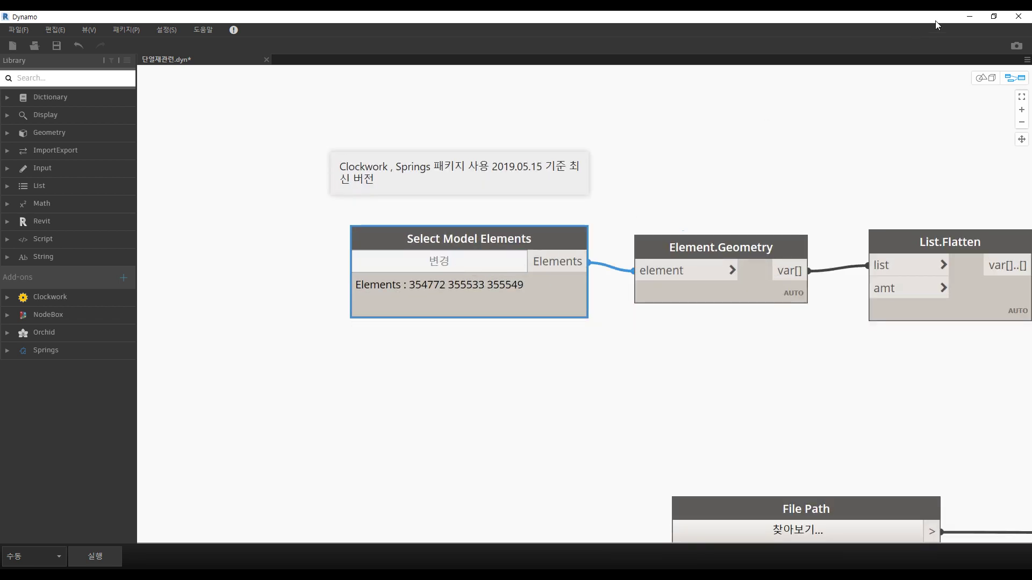
click(969, 16)
mouse_move(373, 214)
mouse_down()
mouse_move(427, 256)
mouse_move(824, 445)
mouse_up()
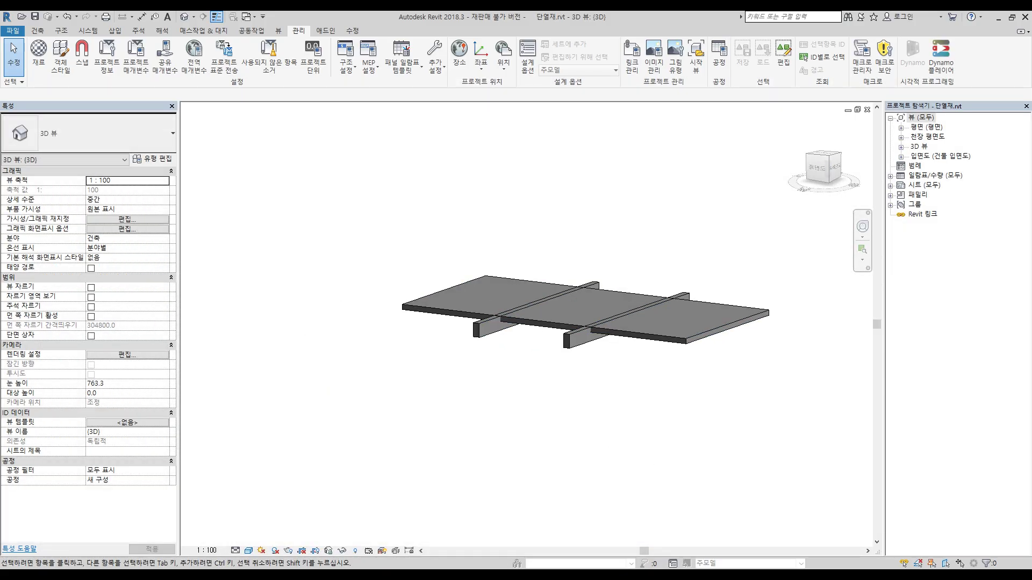
click(391, 535)
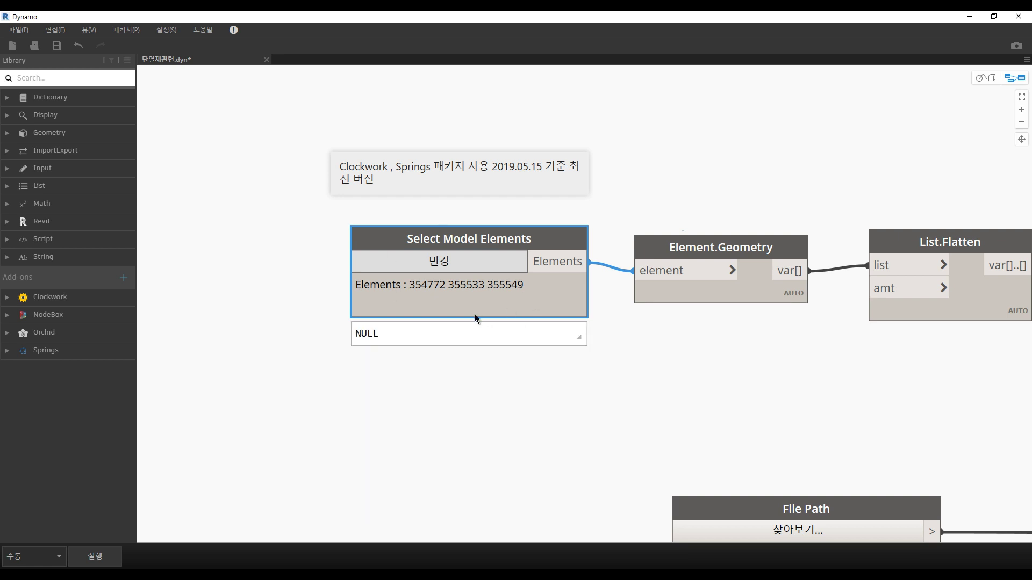
Select the Element.Geometry node to check its output.
scroll(693, 395, down, 2)
middle_drag(753, 402, 555, 365)
scroll(508, 333, up, 2)
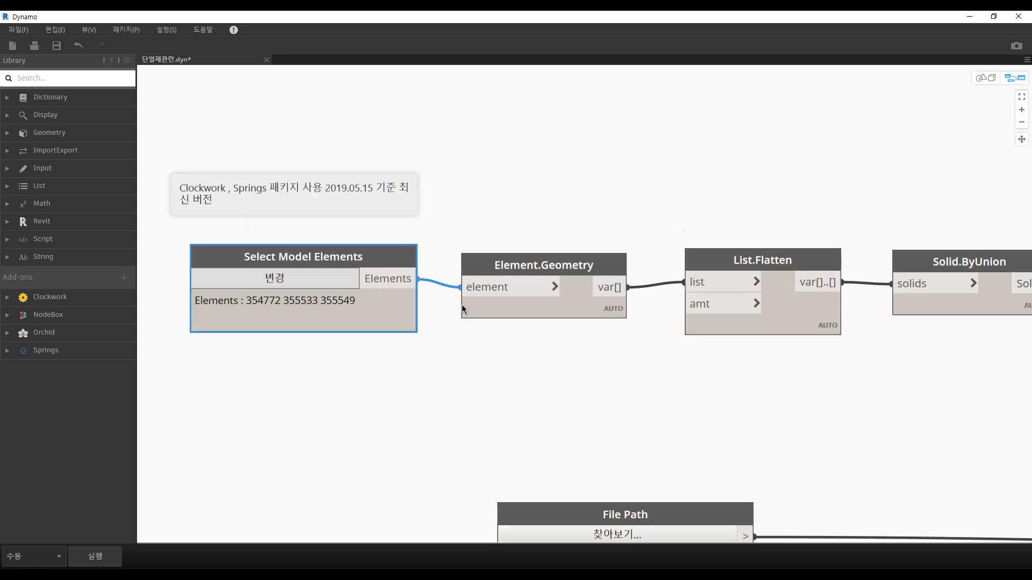
click(562, 311)
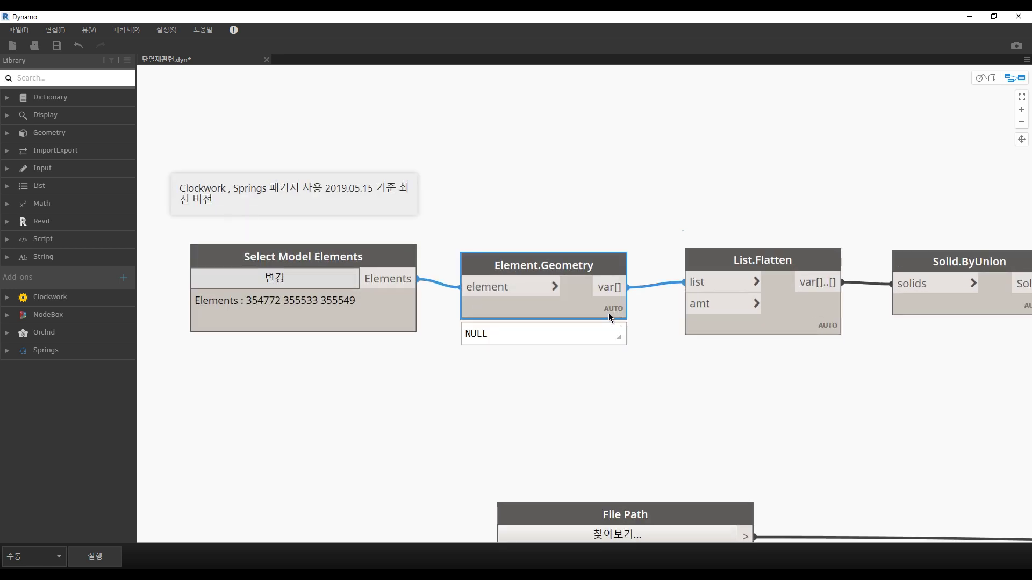
scroll(607, 314, down, 3)
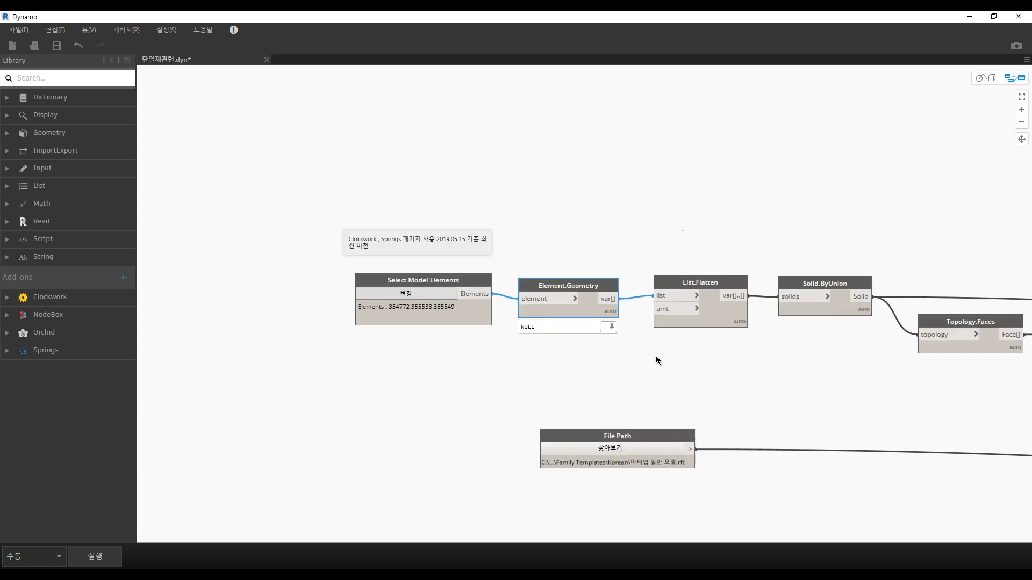
scroll(656, 356, down, 2)
Pan across the face-extraction, floor-creation and 바닥면 추출 groups of the graph.
middle_drag(857, 403, 687, 386)
middle_drag(954, 401, 707, 384)
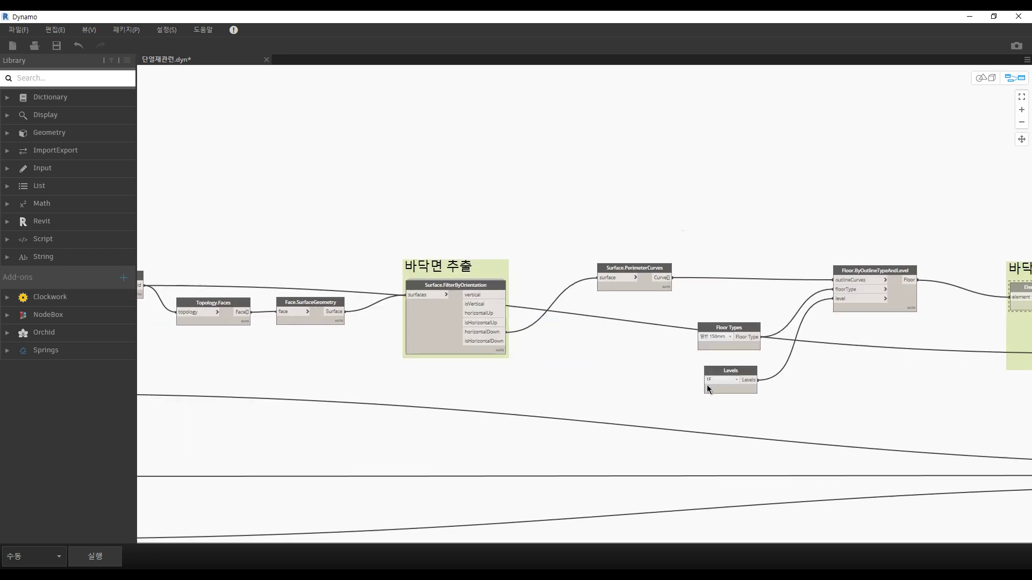
middle_drag(838, 402, 588, 395)
middle_drag(490, 379, 722, 379)
middle_drag(351, 385, 615, 386)
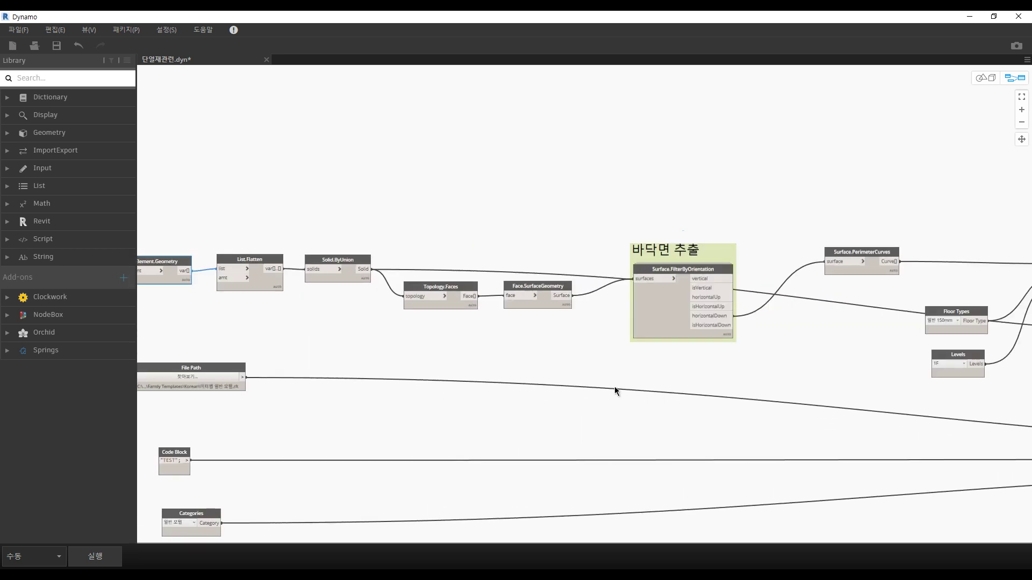
middle_drag(865, 382, 668, 369)
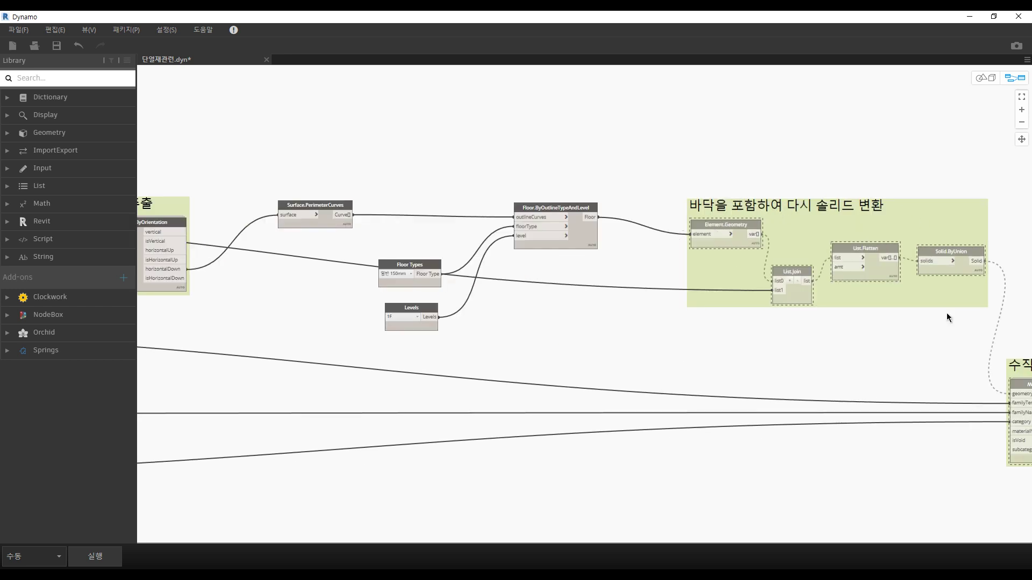
middle_drag(670, 304, 409, 214)
middle_drag(736, 350, 887, 341)
middle_drag(491, 329, 743, 350)
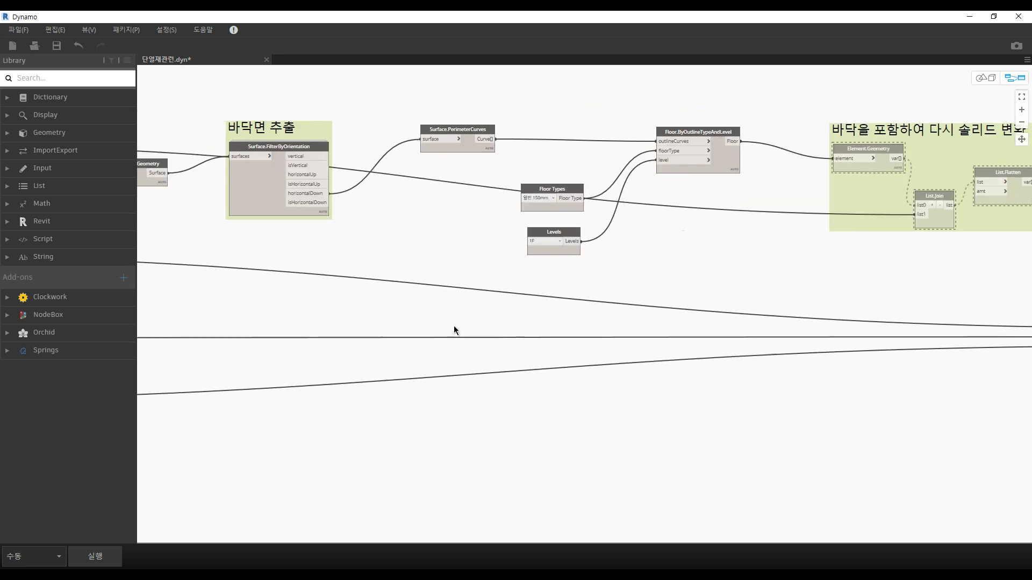
middle_drag(454, 329, 764, 378)
Return to the graph's start, run it with 실행, and zoom in on the nodes.
middle_drag(585, 308, 679, 300)
middle_drag(209, 268, 396, 281)
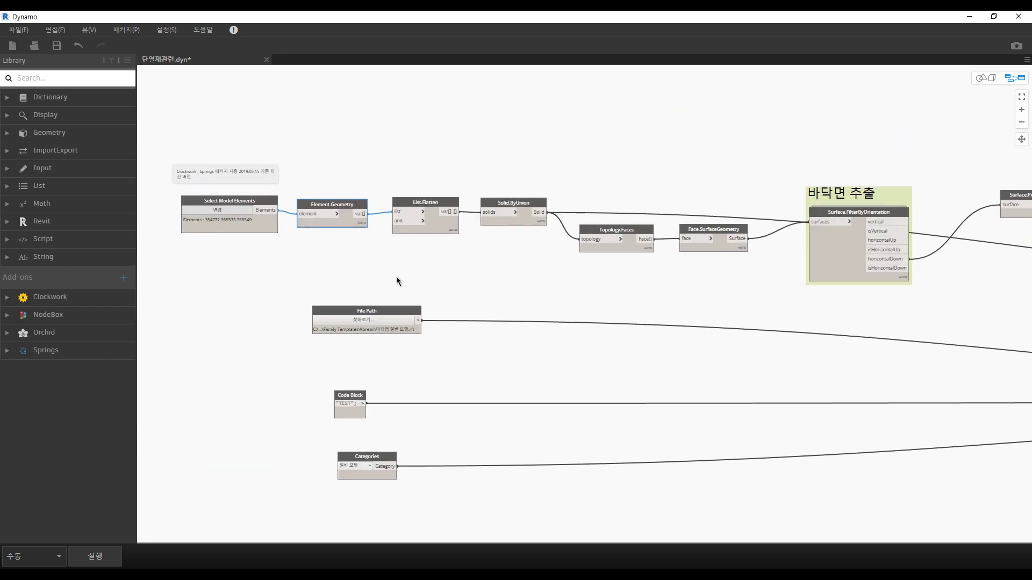
middle_drag(274, 285, 403, 298)
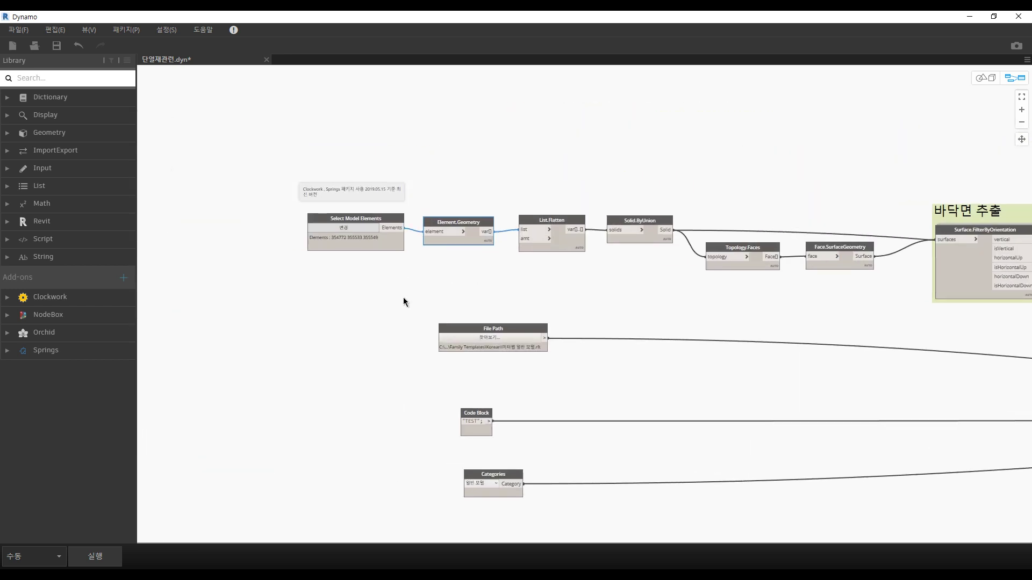
click(93, 559)
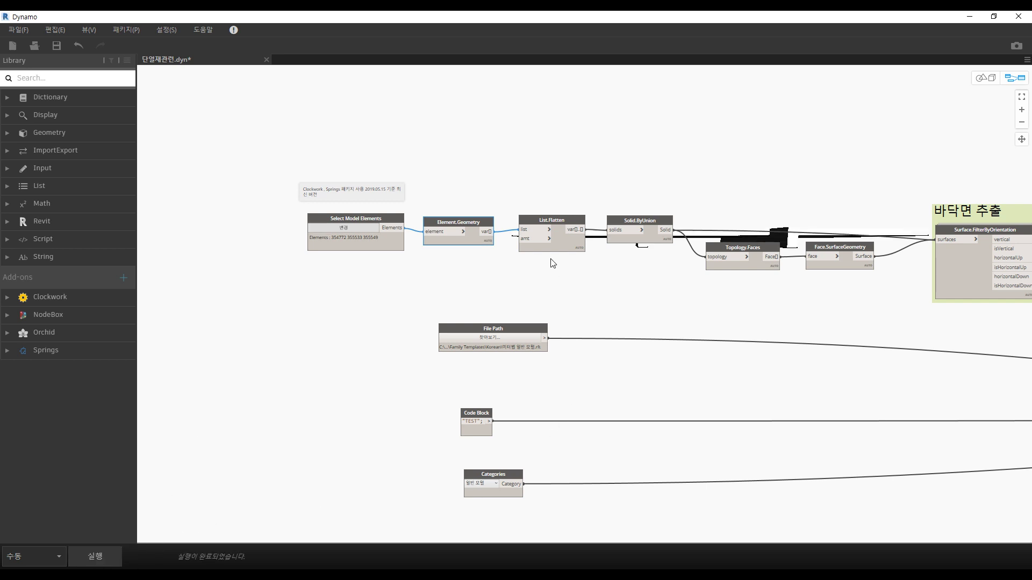
scroll(417, 247, up, 4)
scroll(424, 164, up, 3)
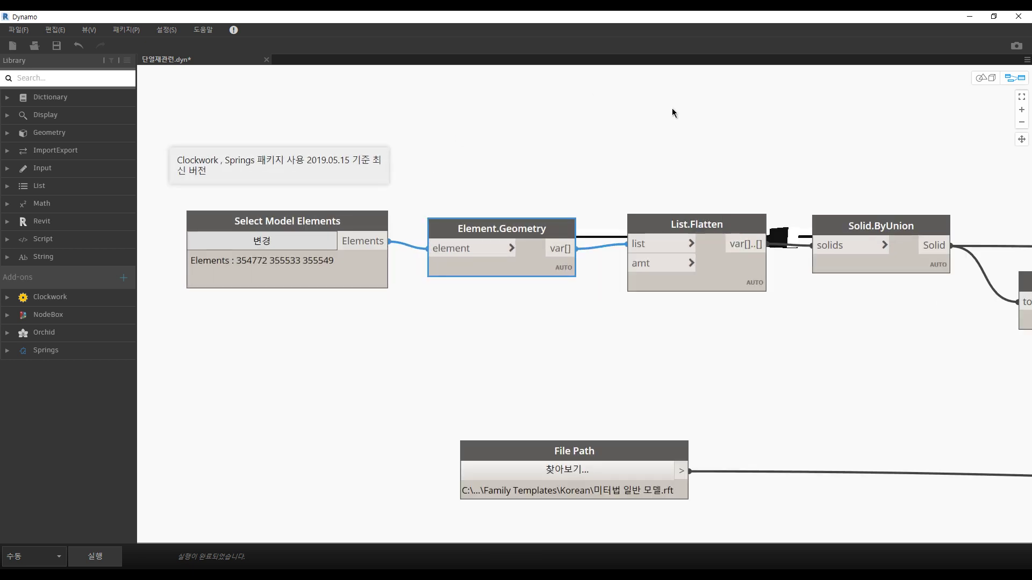
click(970, 16)
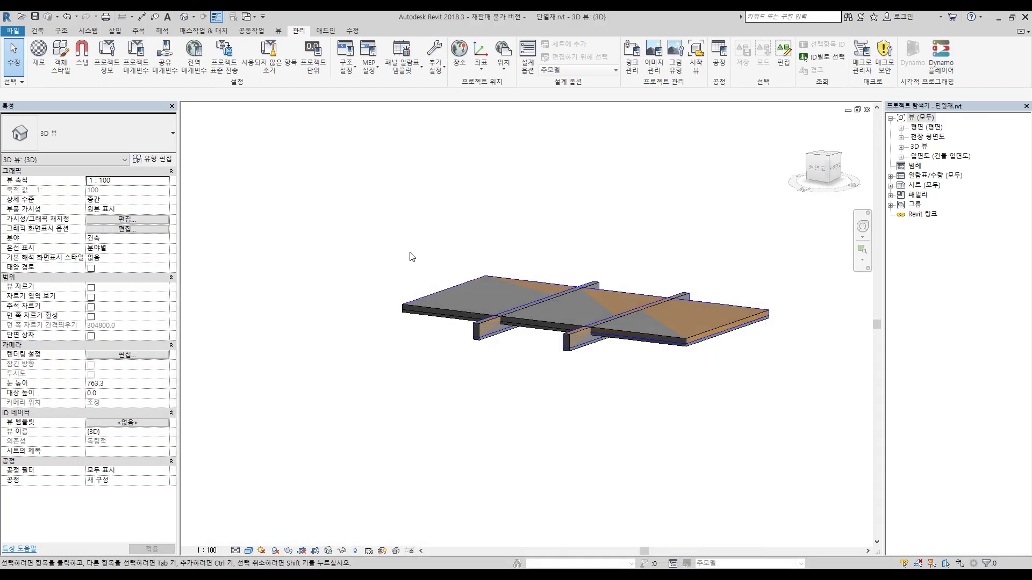
scroll(483, 292, up, 3)
scroll(511, 285, up, 2)
click(515, 289)
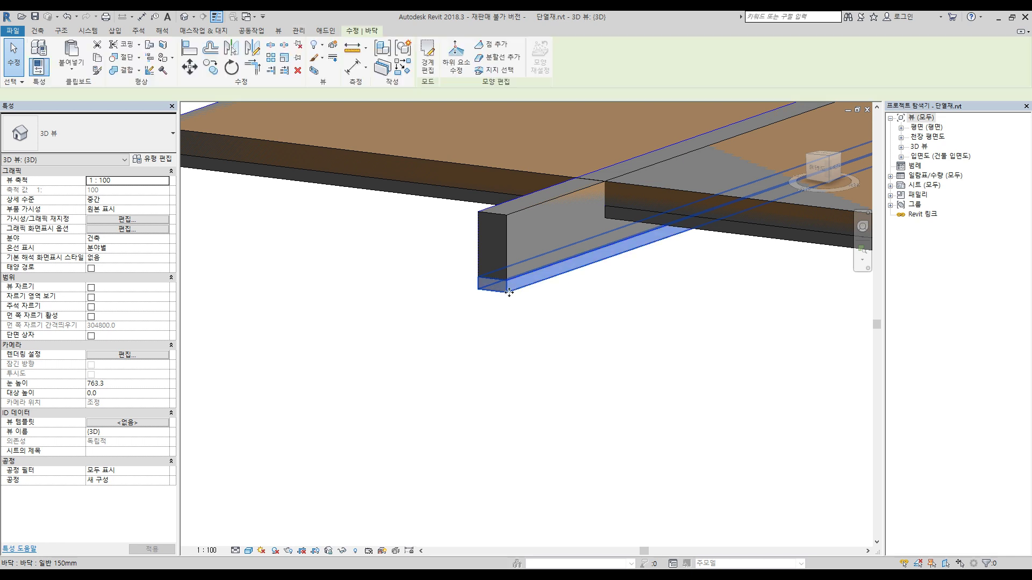
scroll(518, 290, down, 4)
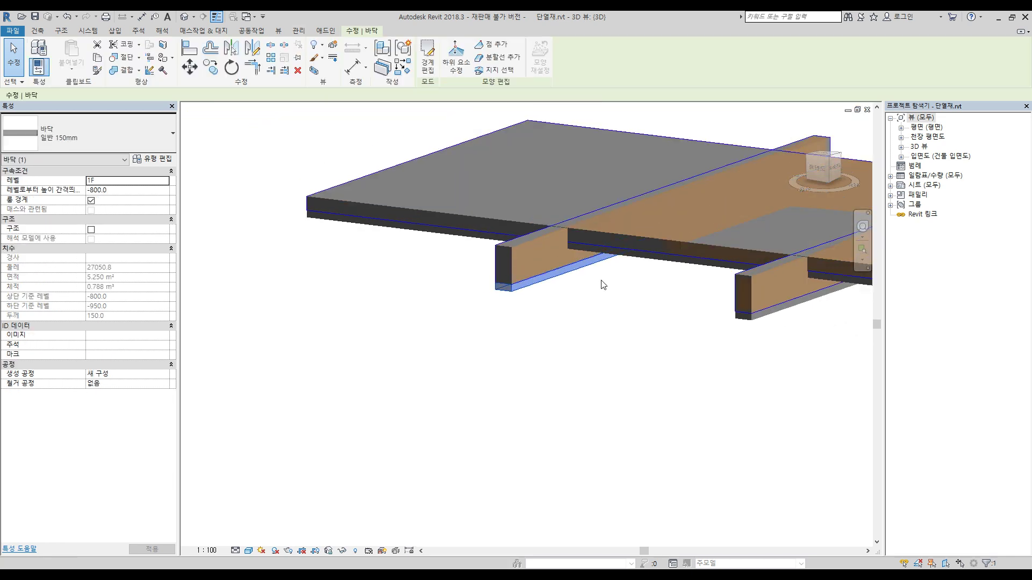
click(647, 267)
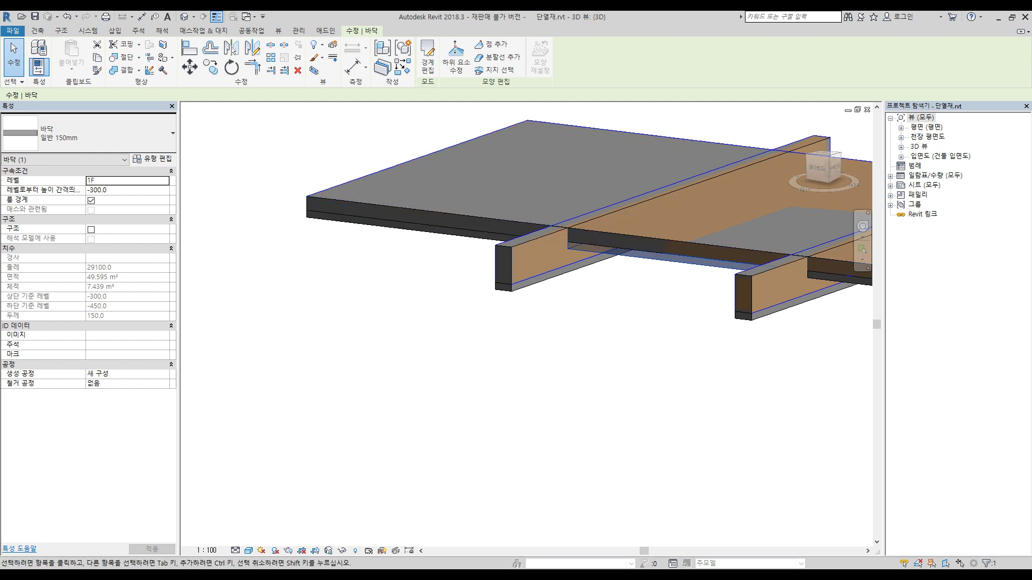
click(385, 541)
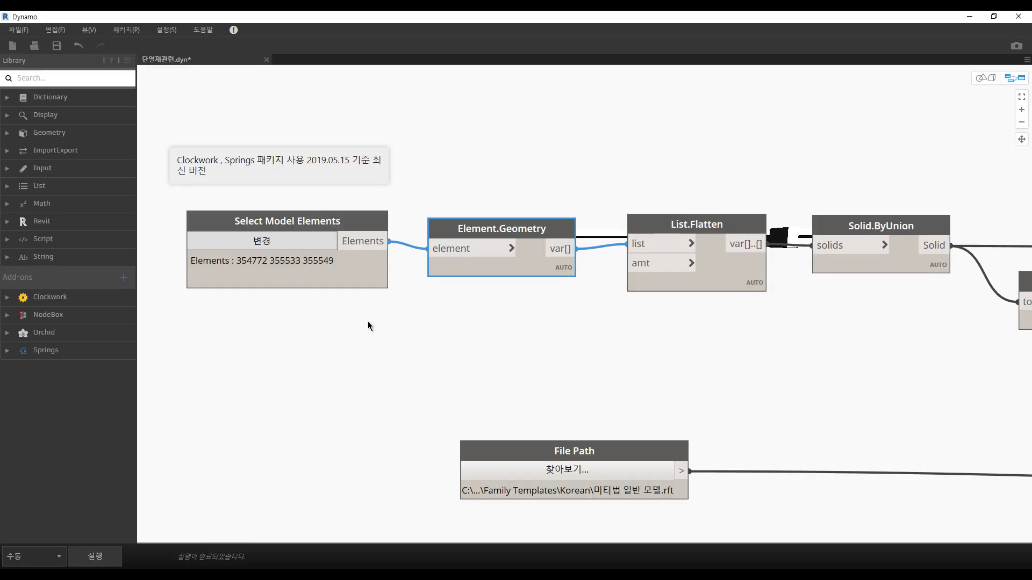
Line up Element.Geometry, List.Flatten and Solid.ByUnion, previewing the three input solids.
drag(536, 222, 539, 211)
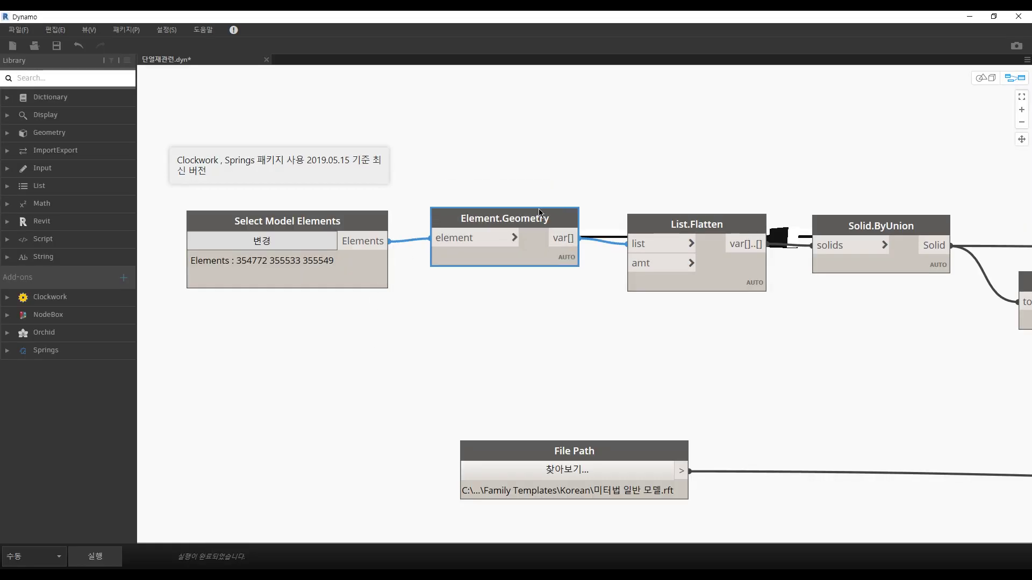
middle_drag(646, 318, 538, 313)
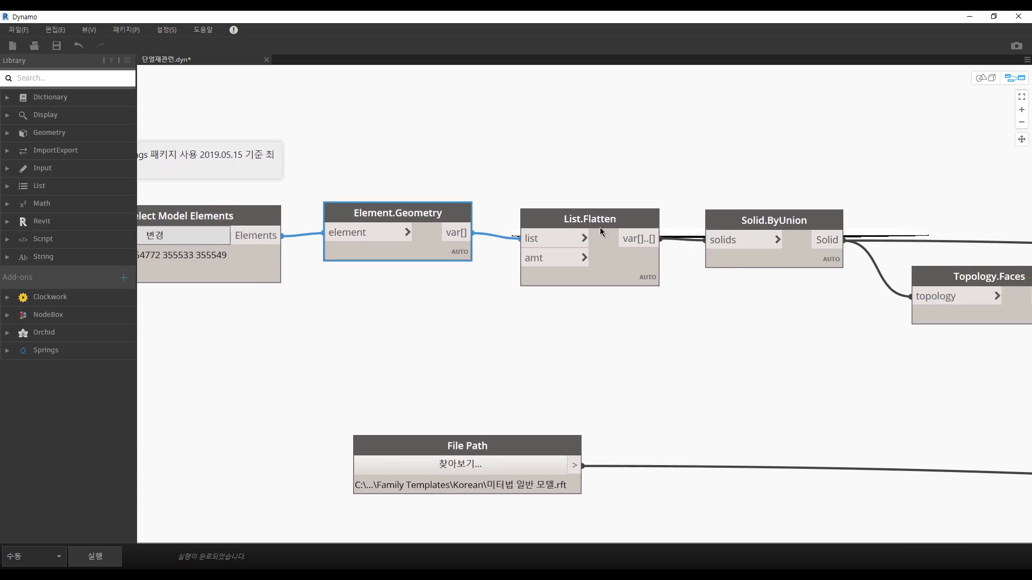
mouse_move(600, 227)
mouse_down()
mouse_move(584, 297)
mouse_move(582, 197)
mouse_up()
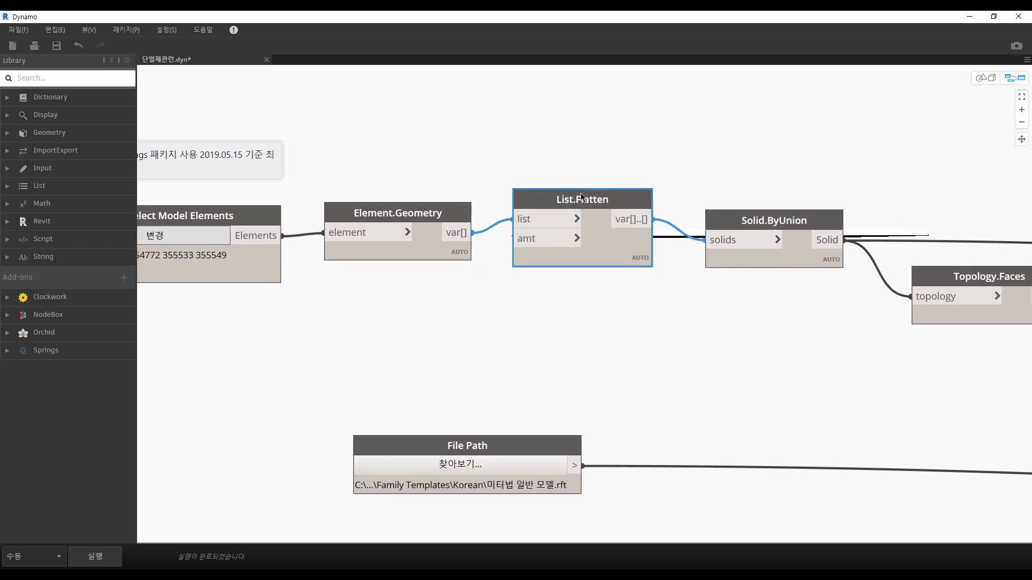
drag(783, 222, 786, 206)
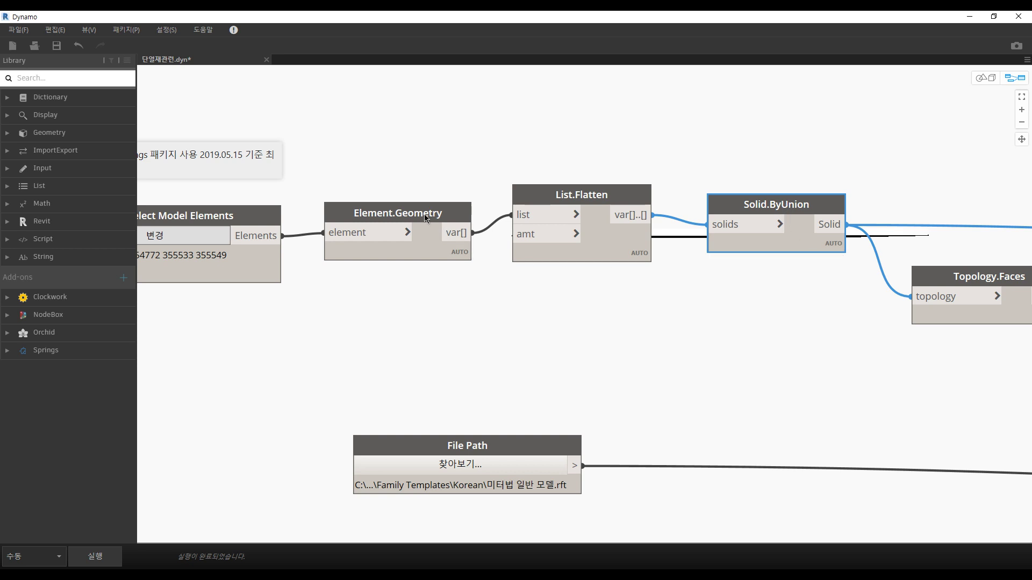
drag(424, 217, 423, 238)
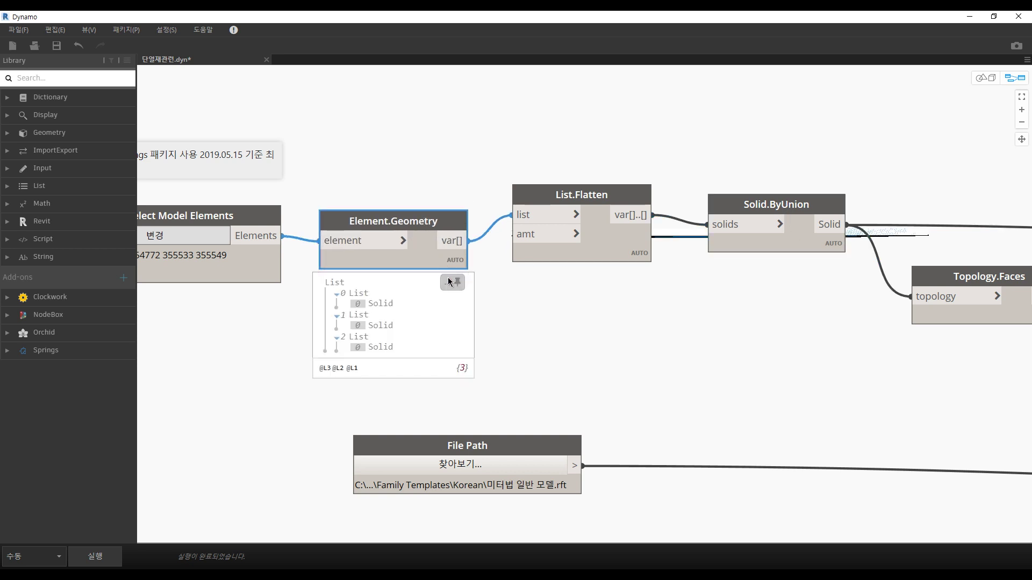
mouse_move(397, 242)
drag(433, 225, 434, 229)
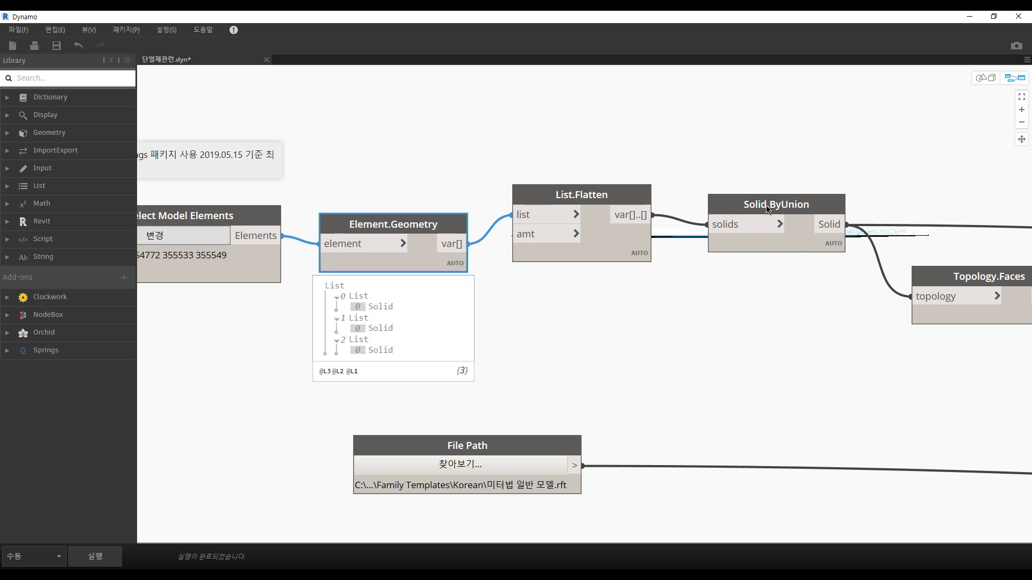
drag(768, 206, 773, 197)
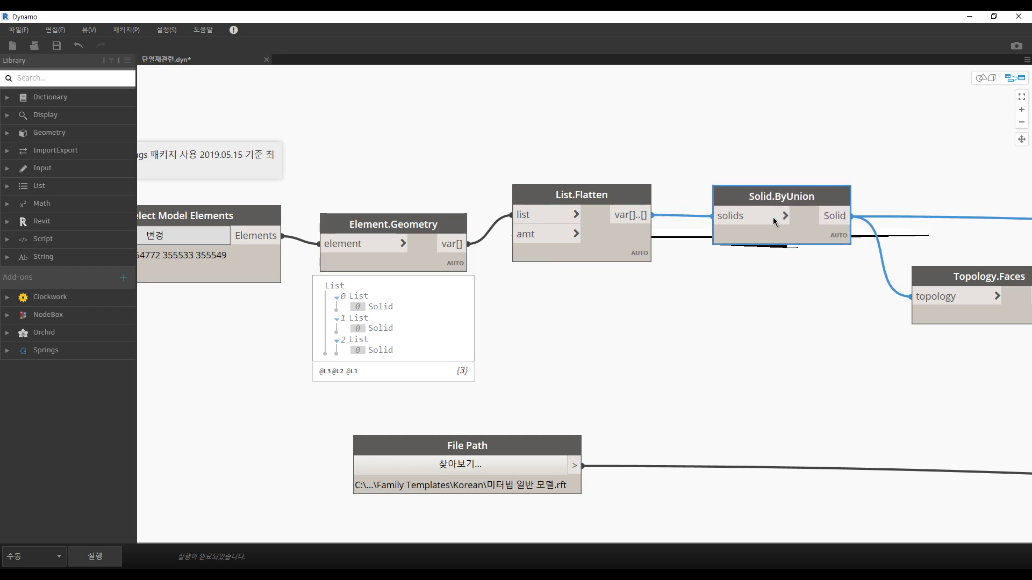
mouse_move(584, 233)
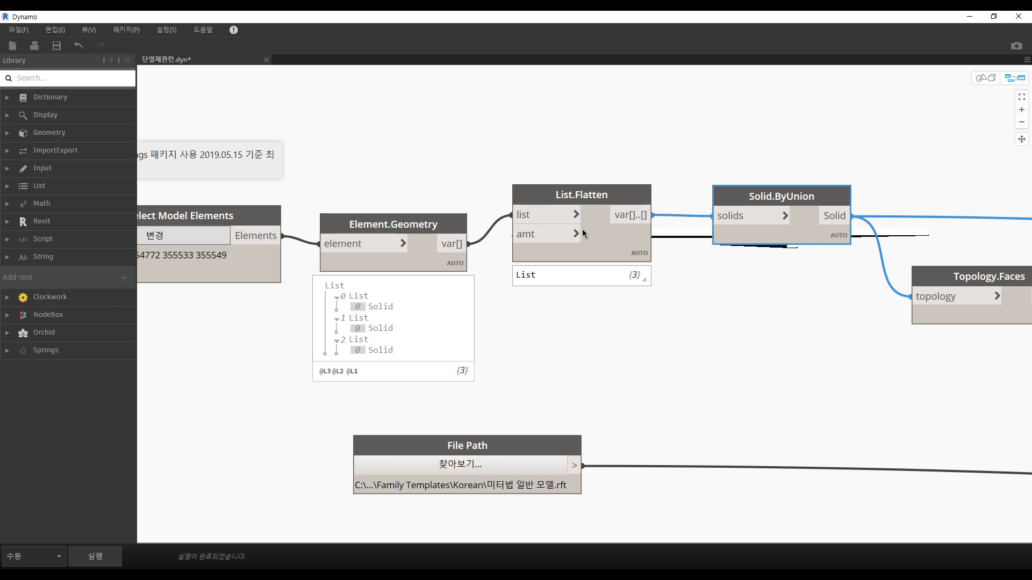
drag(591, 189, 595, 197)
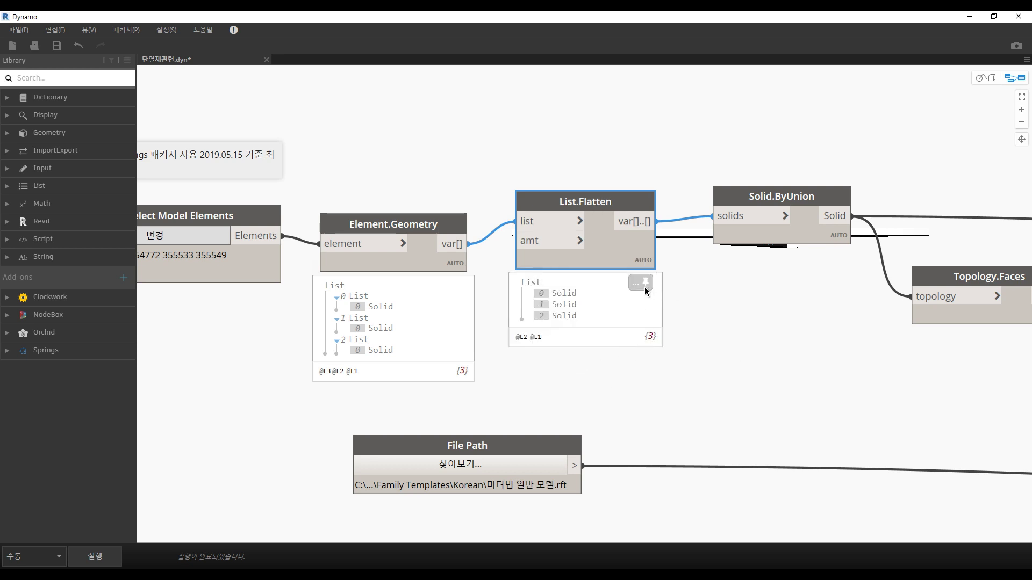
Align Topology.Faces and Face.SurfaceGeometry, pinning the merged Solid, 22-face and 22-surface previews.
middle_drag(818, 309, 615, 321)
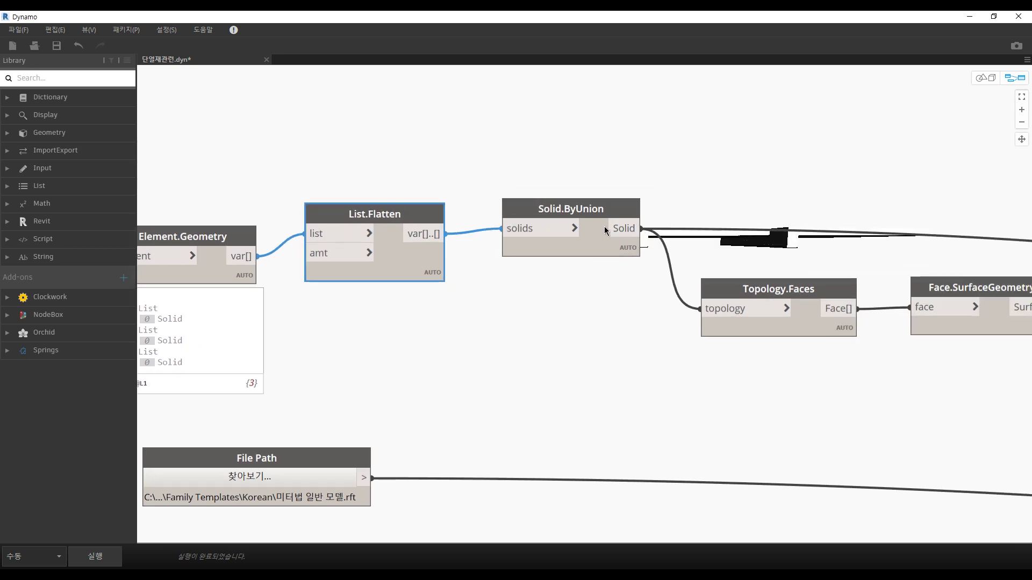
click(600, 212)
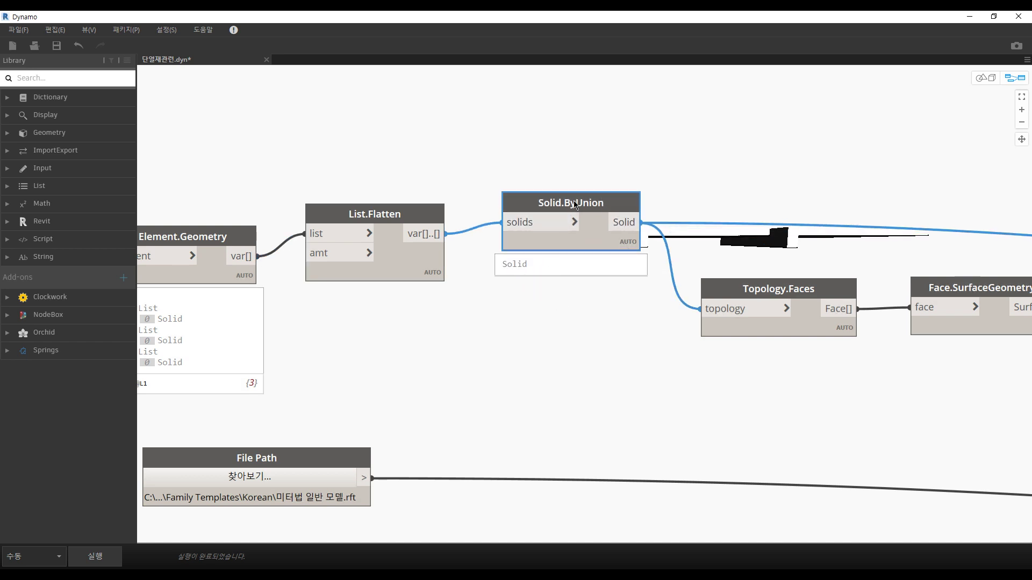
drag(574, 205, 569, 226)
middle_drag(722, 338, 618, 312)
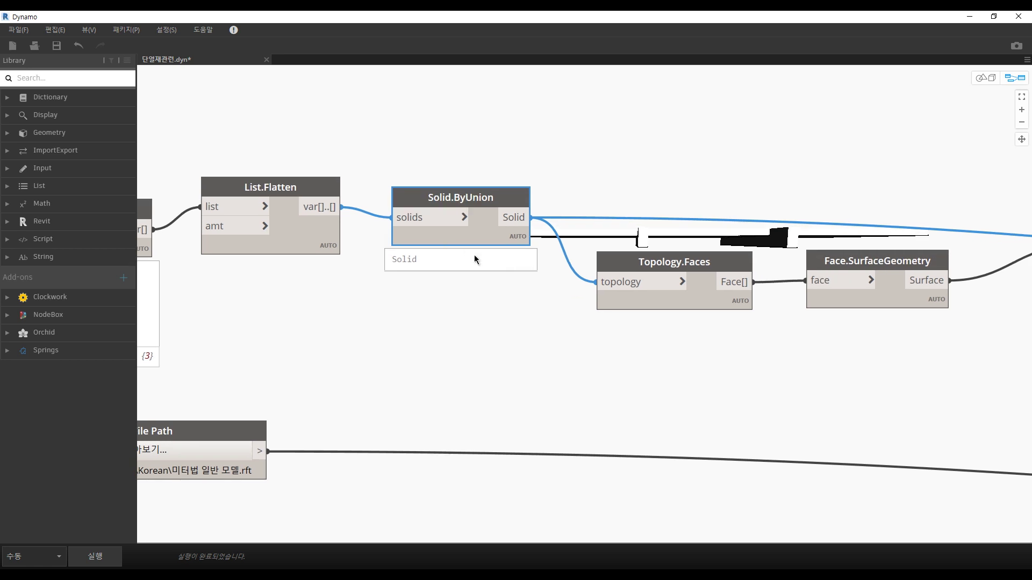
drag(698, 262, 700, 236)
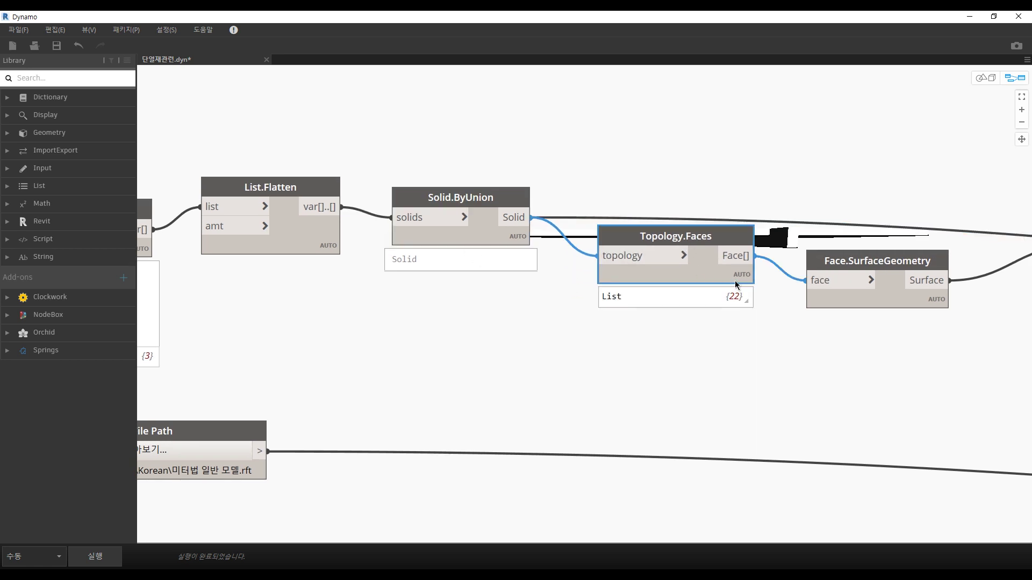
middle_drag(769, 363, 540, 356)
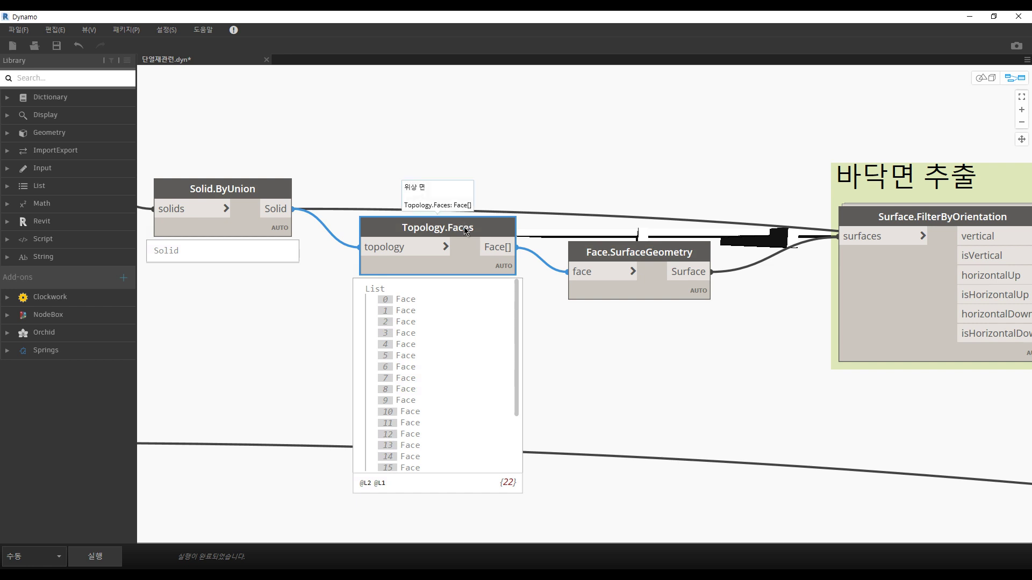
drag(462, 222, 462, 210)
drag(648, 252, 653, 227)
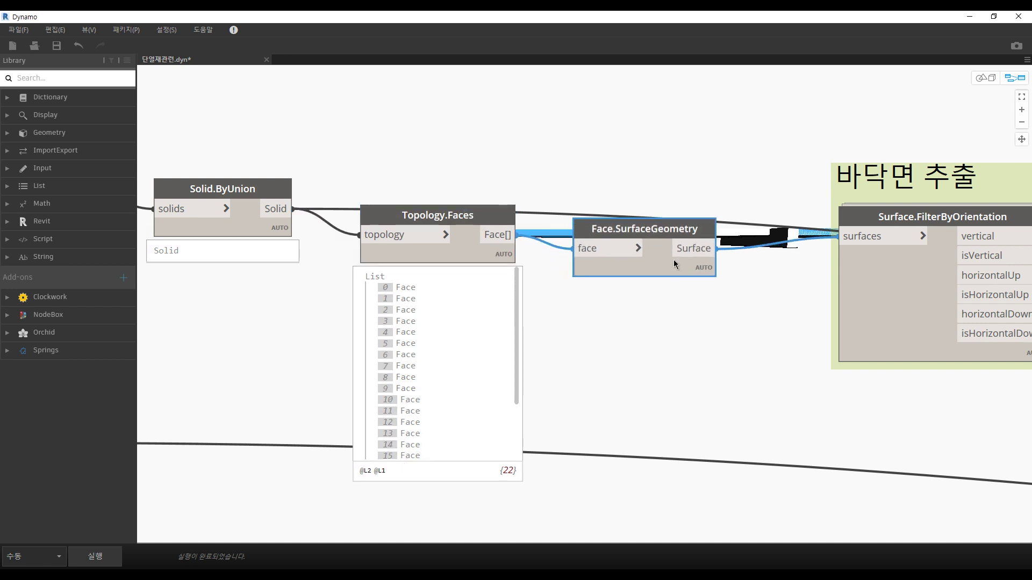
click(703, 288)
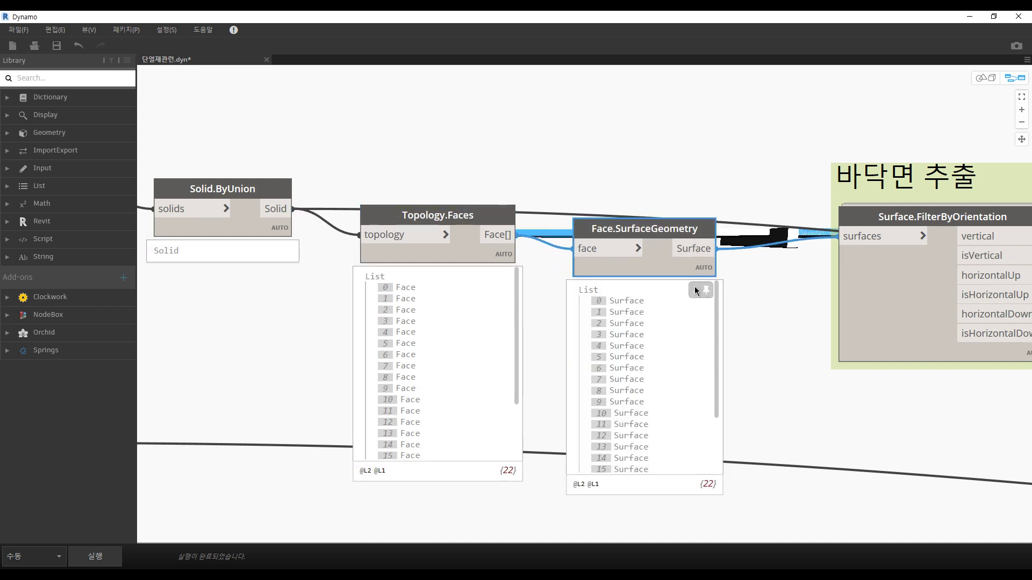
middle_drag(737, 353, 437, 217)
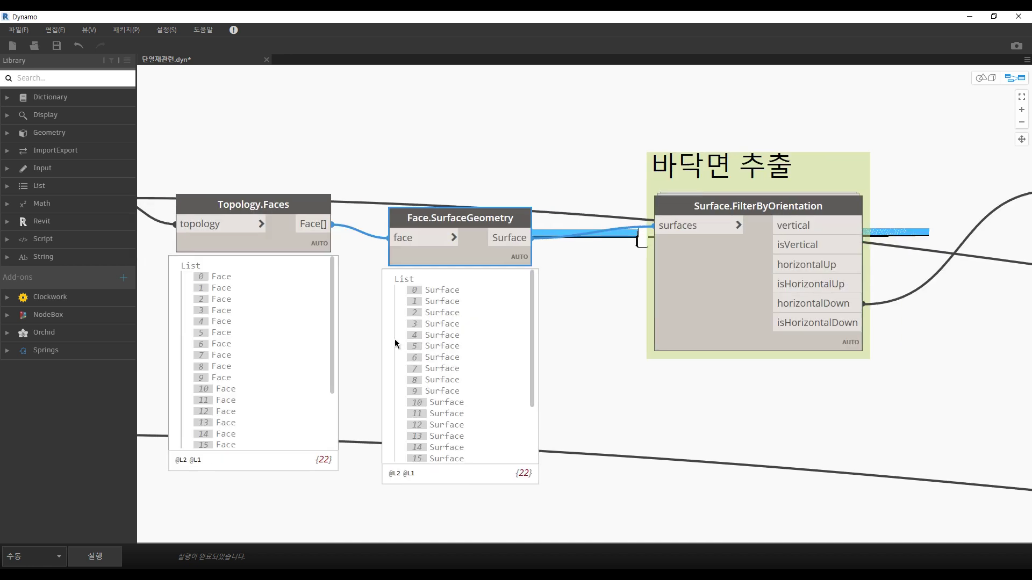
drag(437, 217, 443, 197)
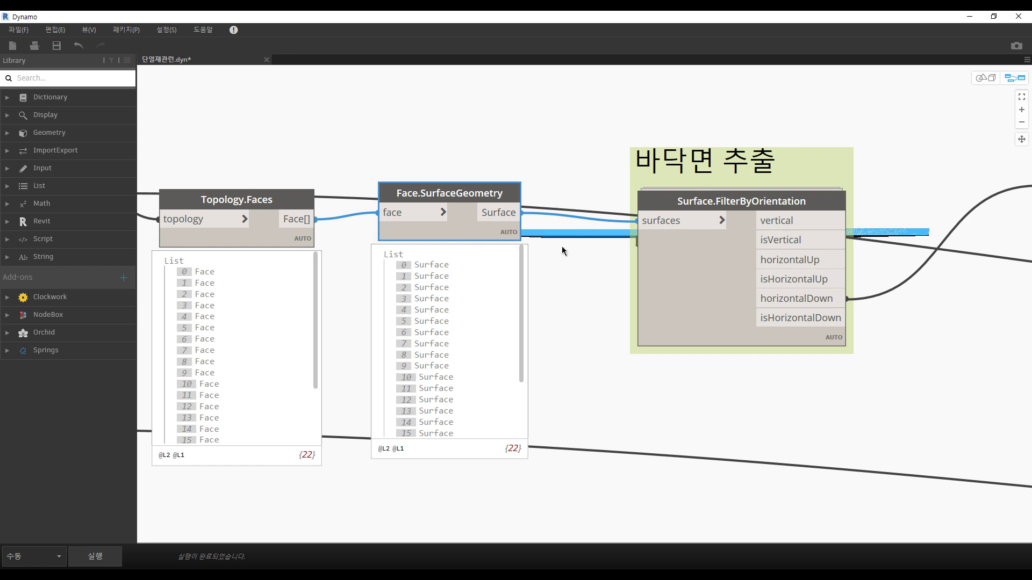
click(986, 78)
mouse_move(762, 183)
right_down()
mouse_move(712, 212)
mouse_move(706, 205)
right_up()
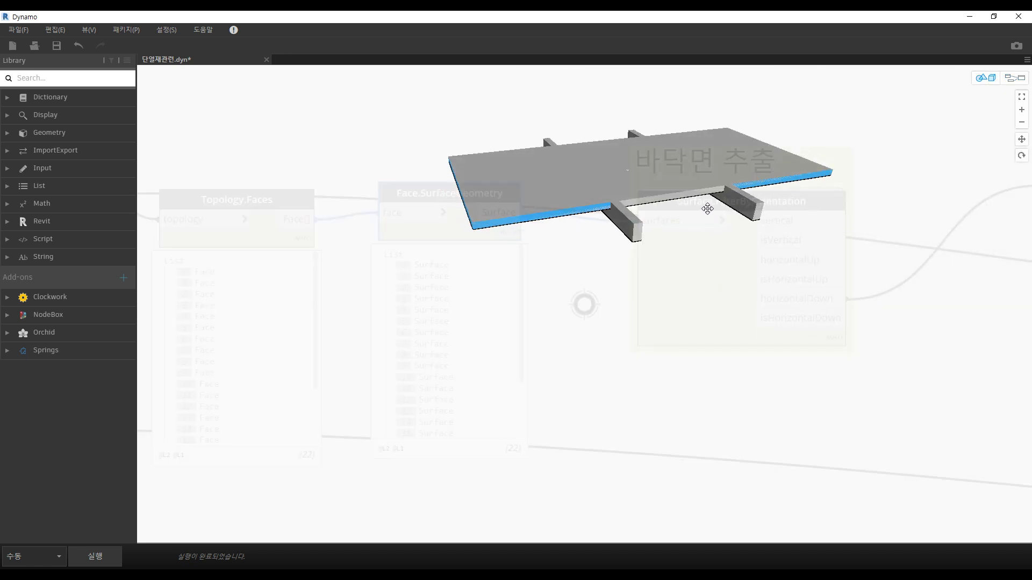
right_drag(701, 243, 802, 138)
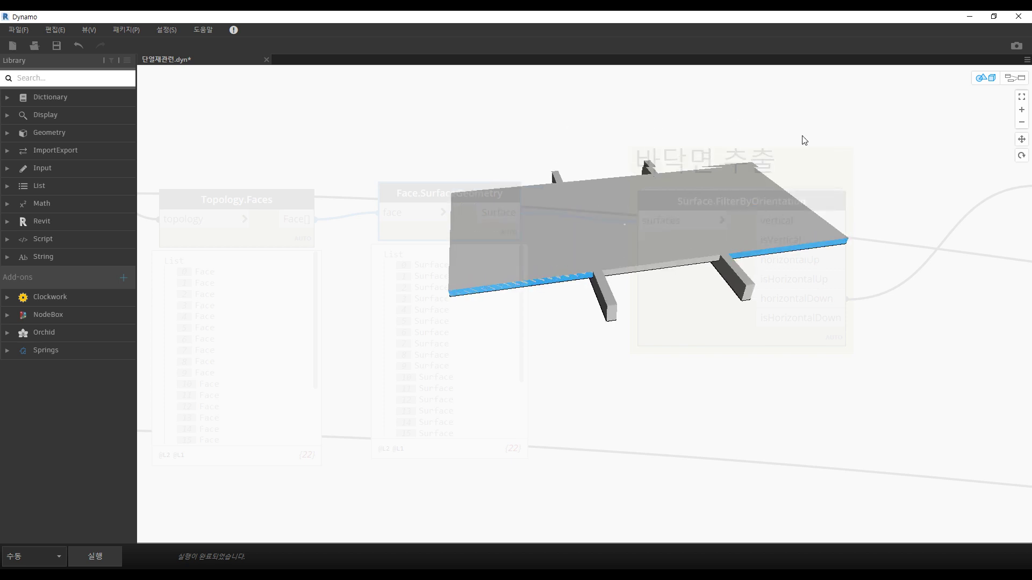
key(ctrl+b)
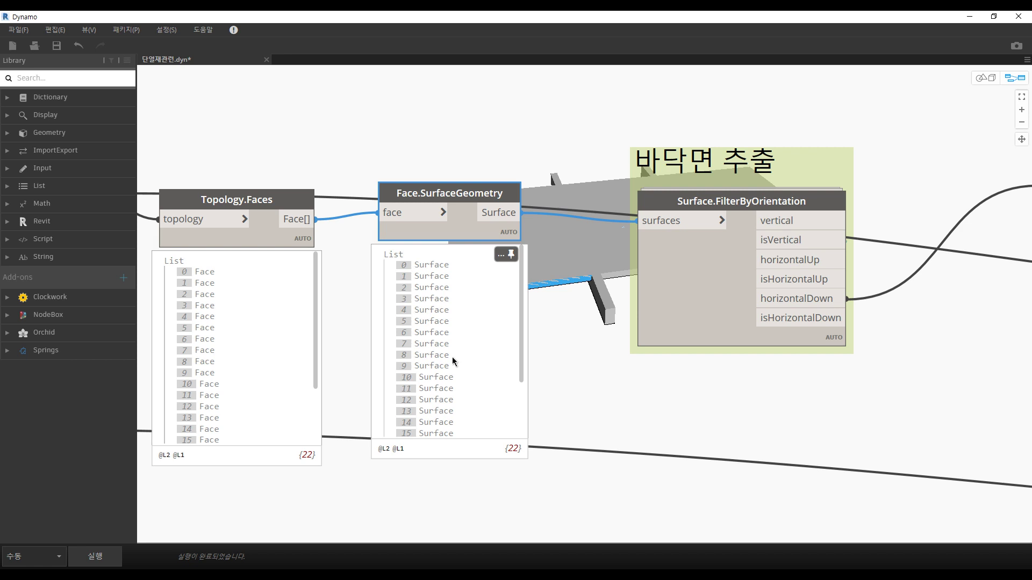
scroll(453, 357, down, 2)
scroll(647, 320, down, 3)
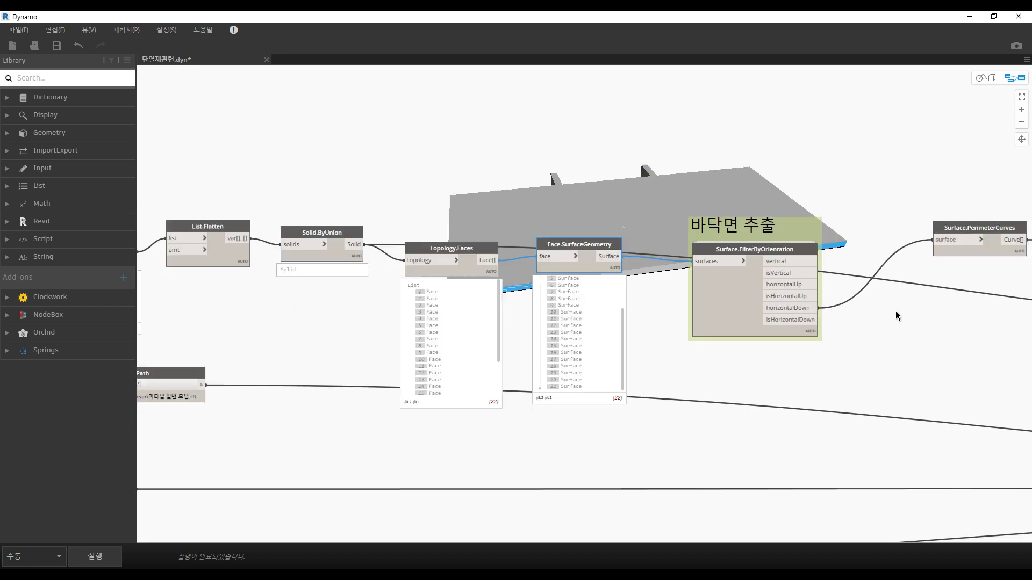
mouse_move(945, 366)
middle_down()
mouse_move(746, 341)
mouse_move(644, 204)
middle_up()
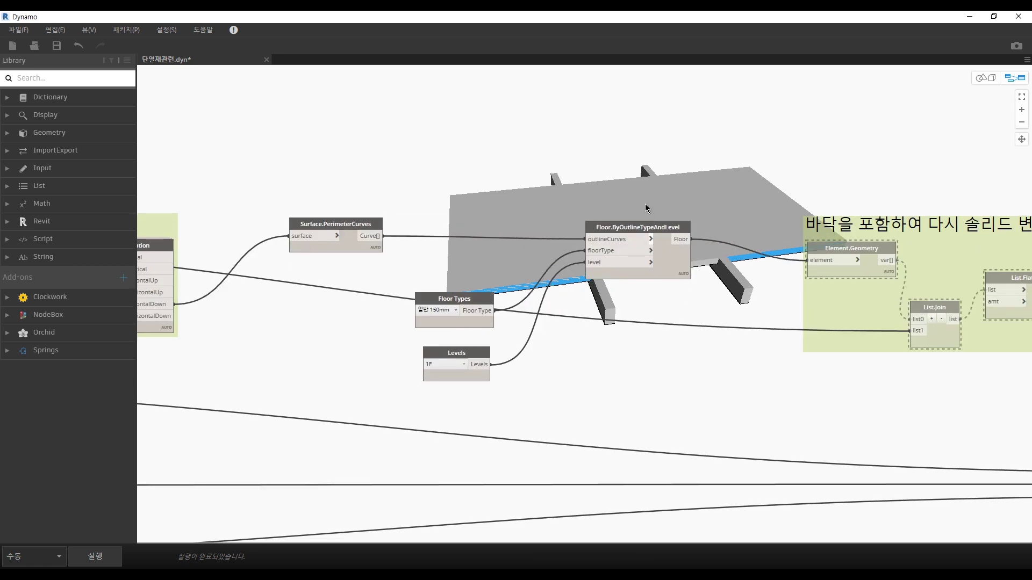
scroll(645, 215, up, 4)
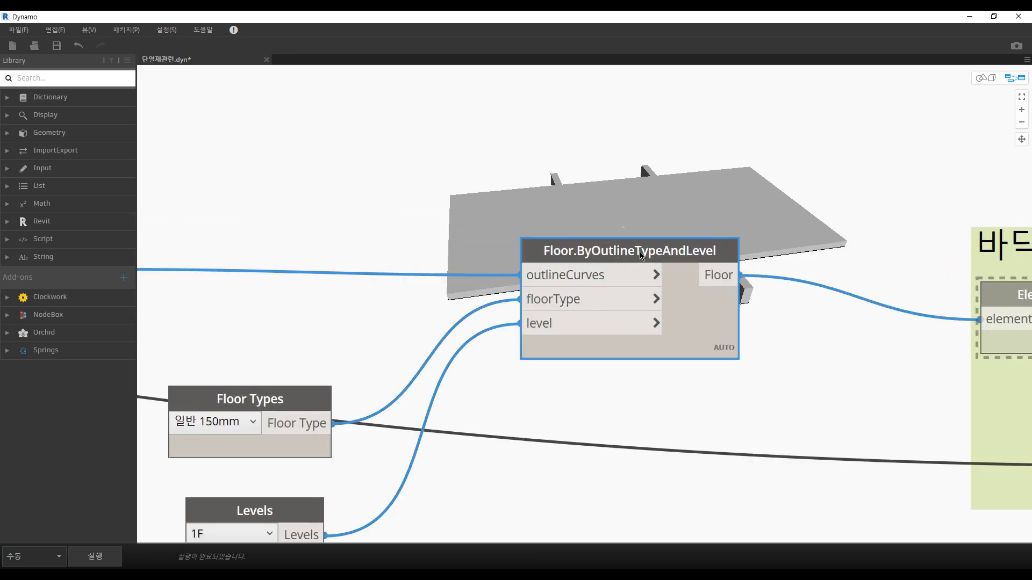
drag(641, 255, 647, 240)
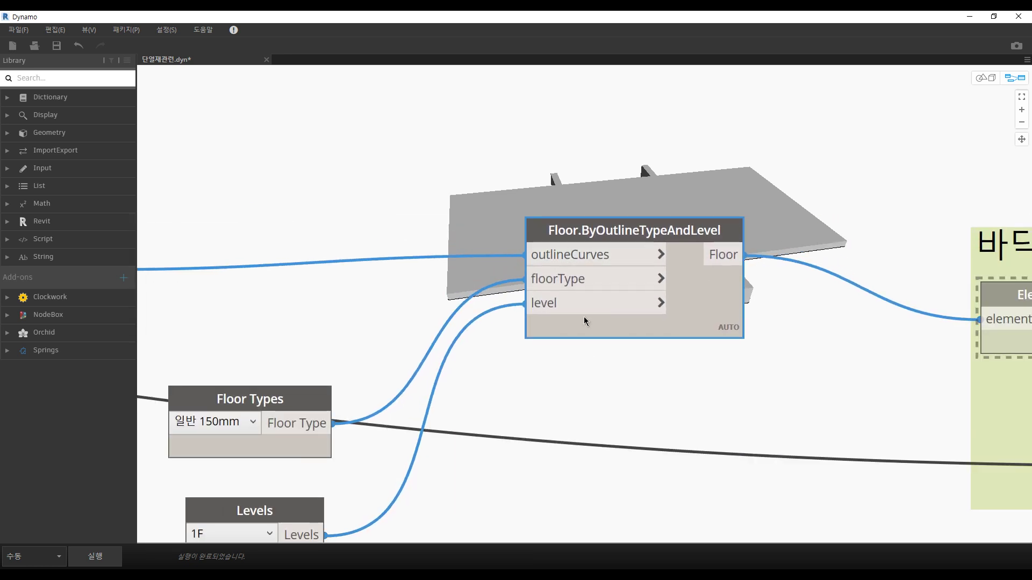
scroll(585, 323, down, 2)
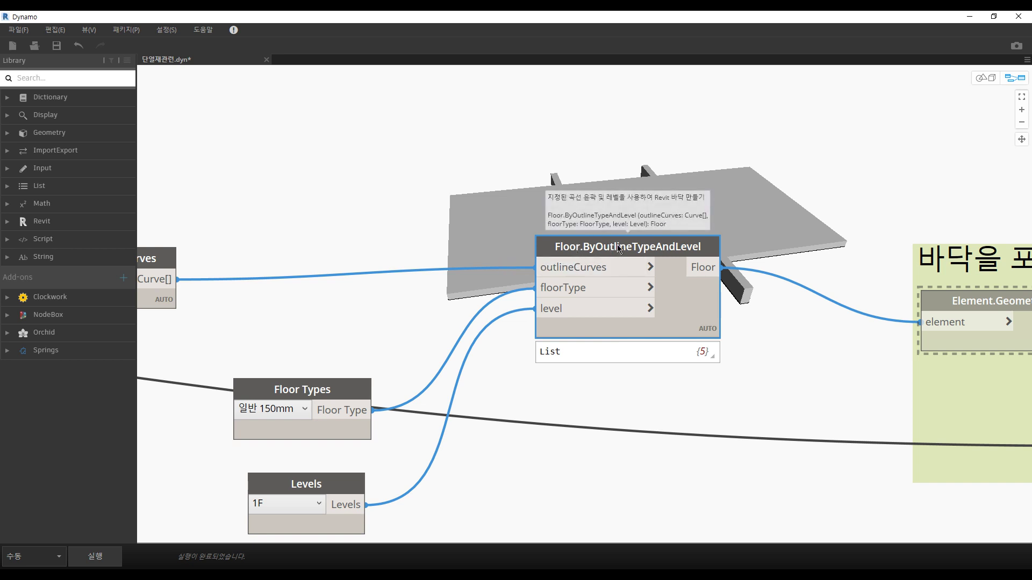
scroll(477, 290, down, 3)
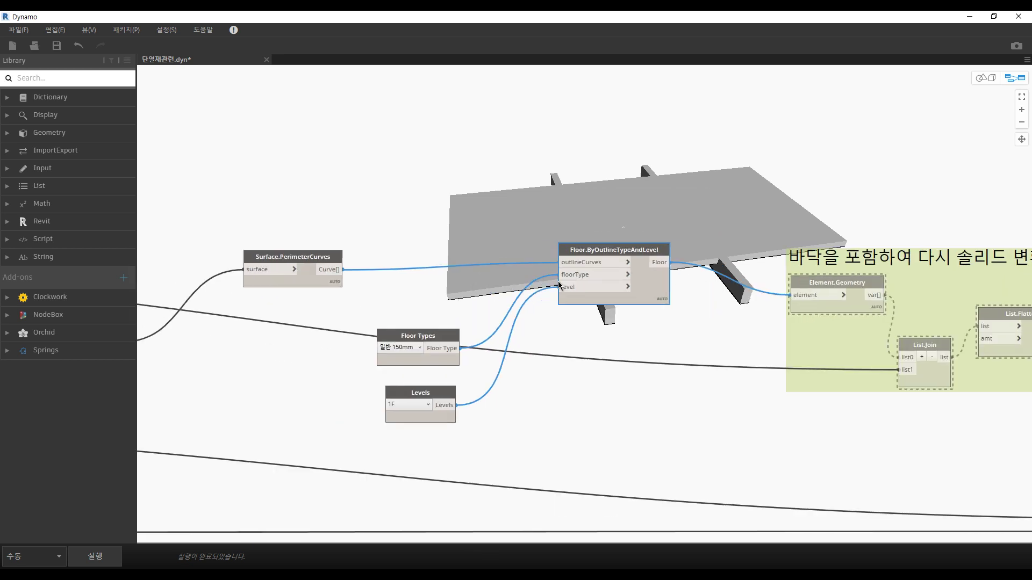
middle_drag(161, 301, 407, 305)
scroll(440, 256, up, 5)
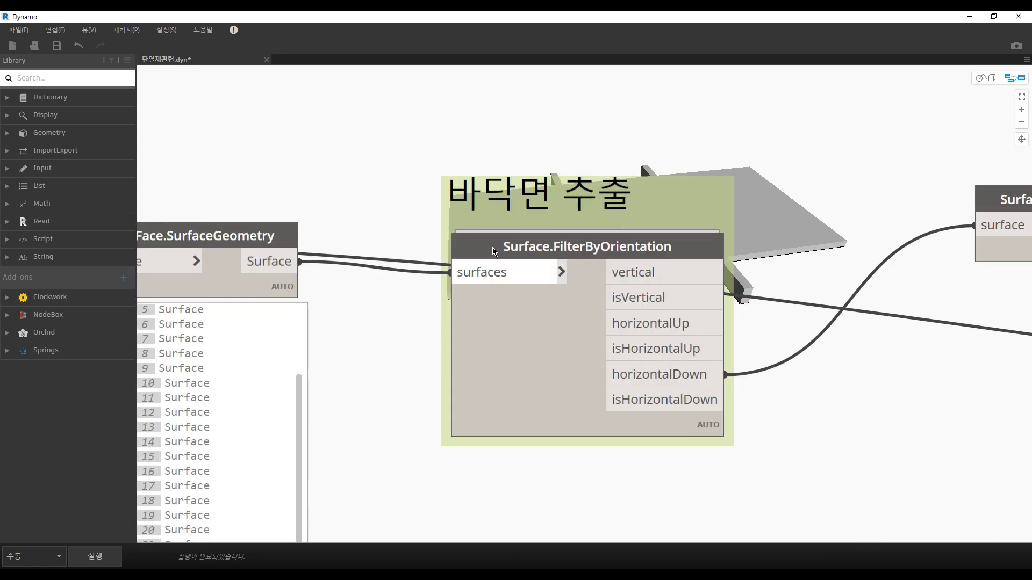
drag(570, 250, 572, 251)
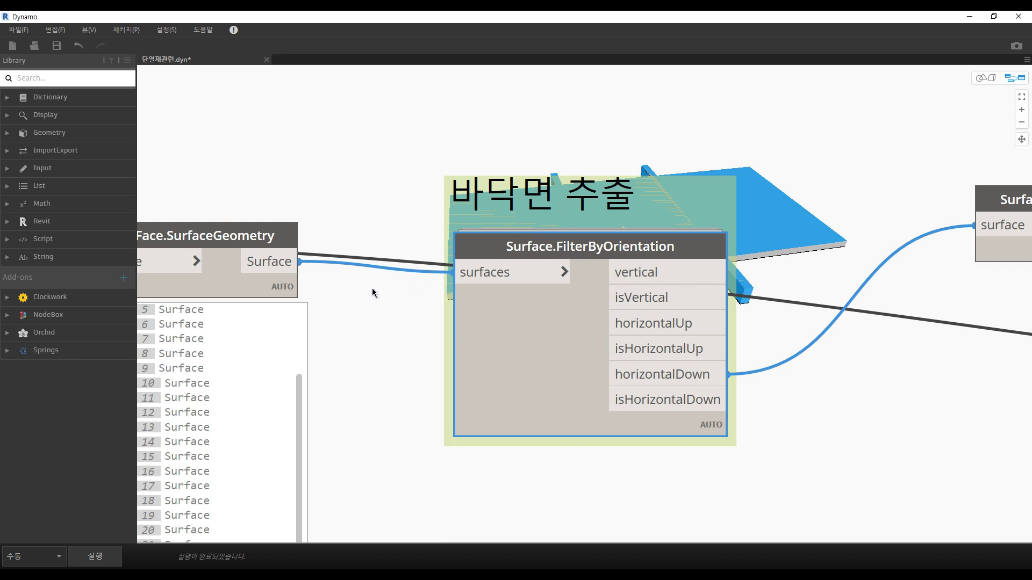
Expand Clockwork > Geometry > Surfaces > Surface to show FilterByOrientation and IsPlanar, then reposition the group.
click(6, 300)
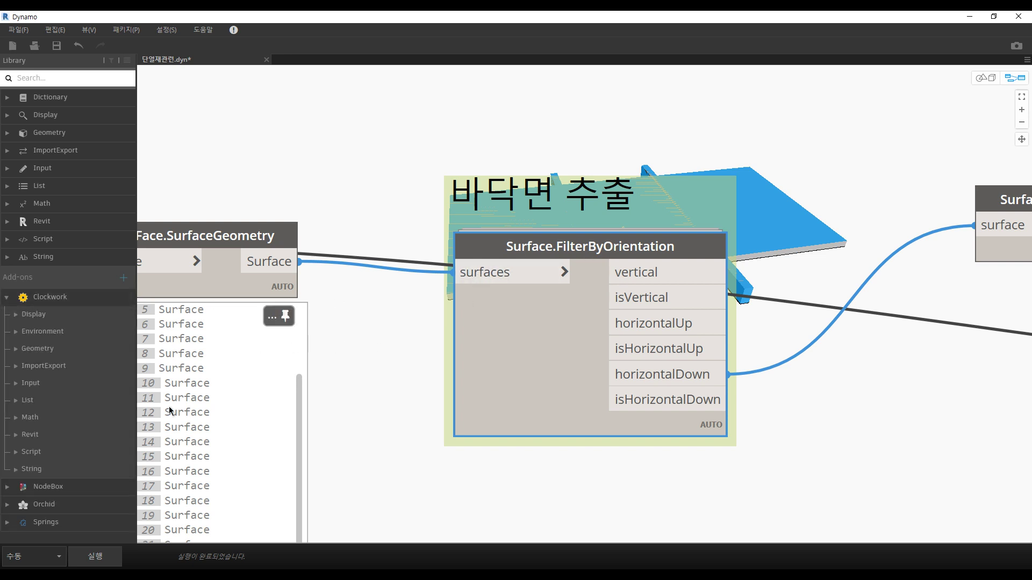
click(14, 349)
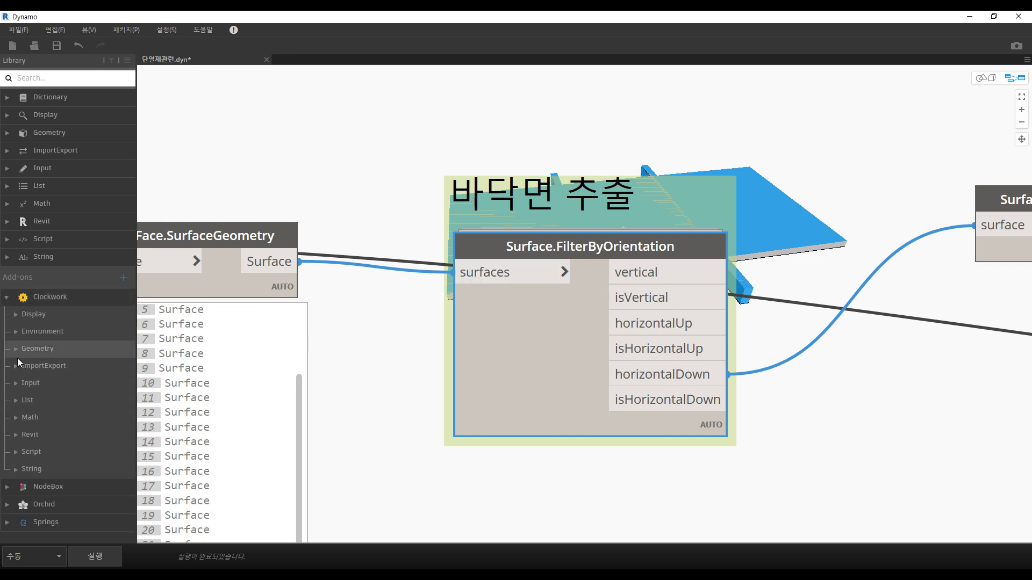
scroll(42, 415, down, 2)
scroll(41, 415, down, 1)
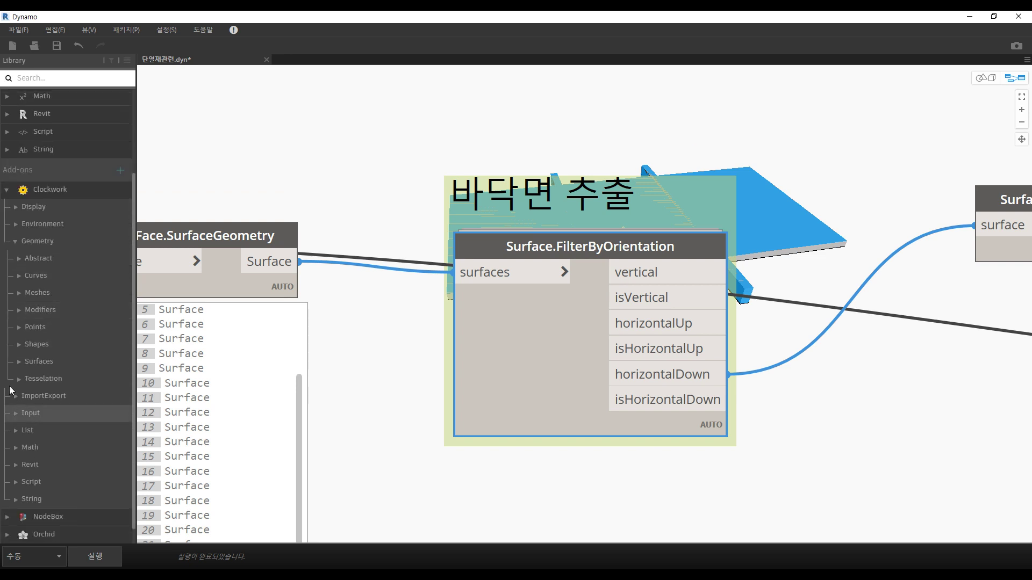
click(20, 360)
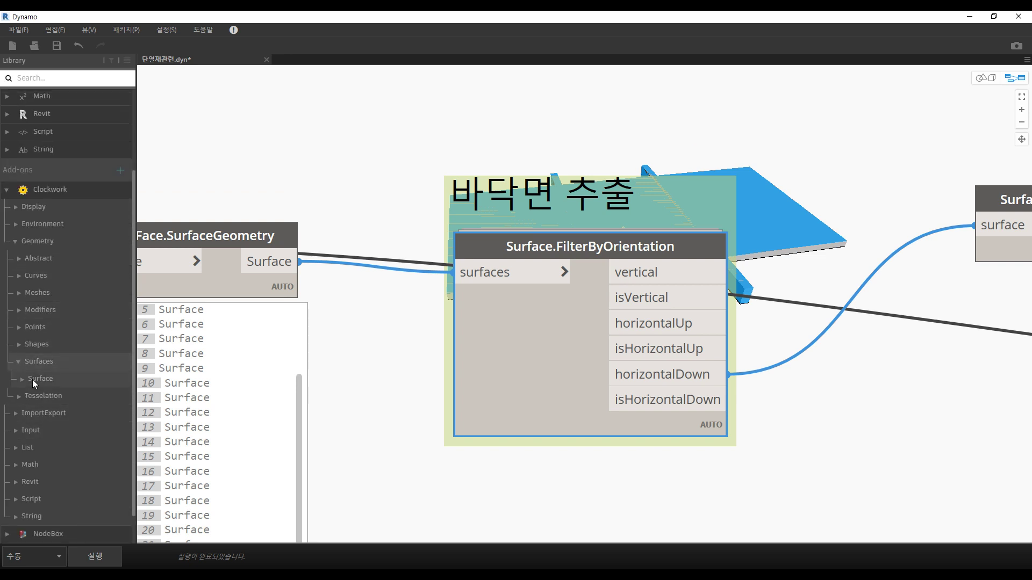
click(23, 379)
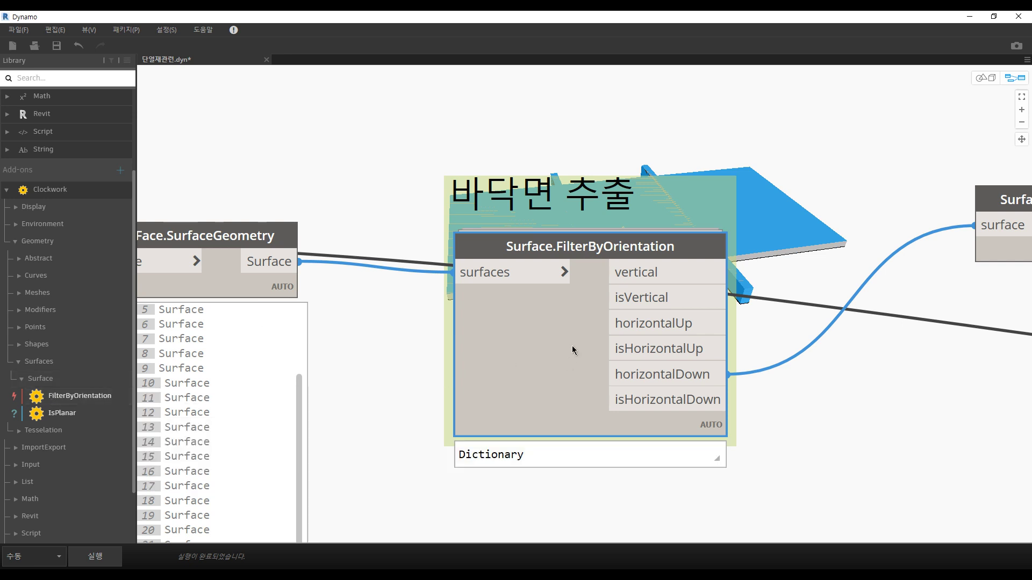
mouse_move(653, 323)
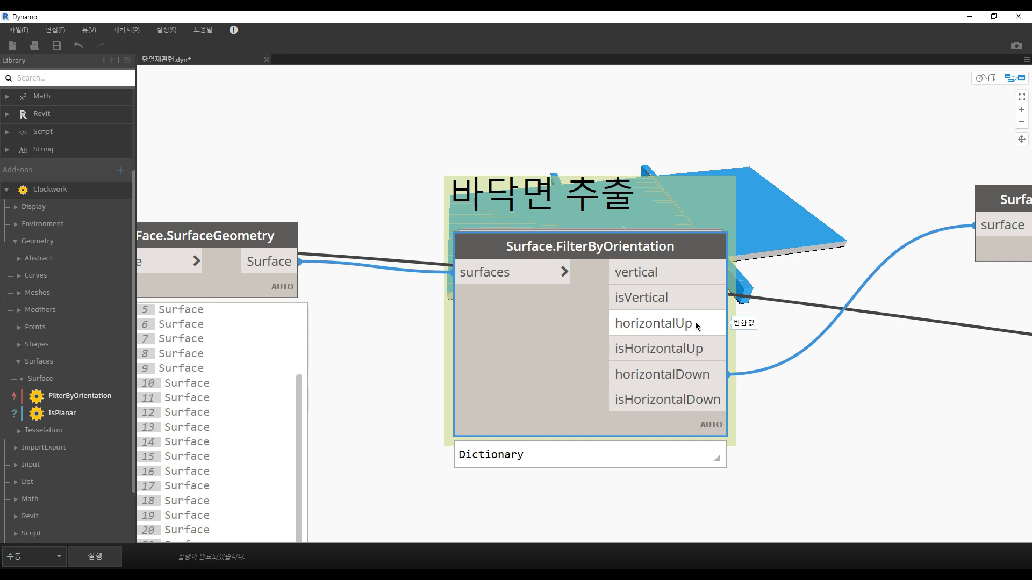
drag(638, 246, 633, 224)
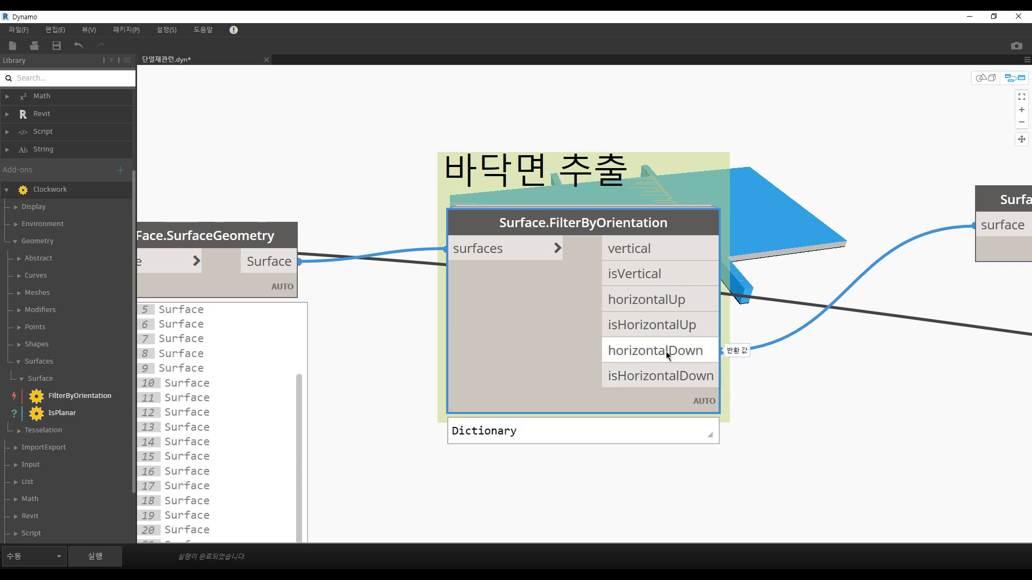
Pin open Surface.PerimeterCurves' 20-item curve list preview.
scroll(860, 408, down, 3)
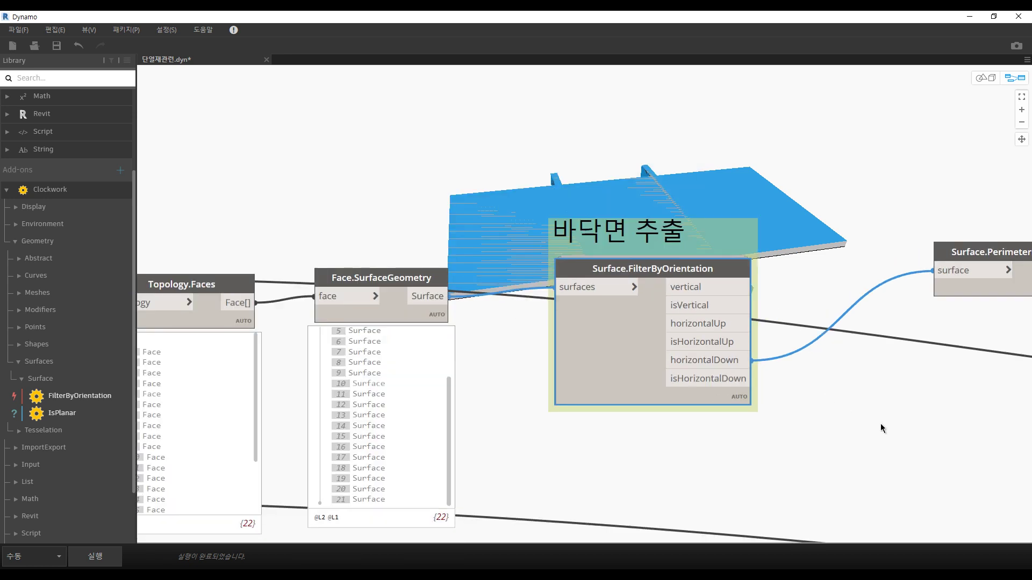
mouse_move(859, 414)
middle_down()
mouse_move(586, 393)
mouse_move(564, 379)
mouse_move(414, 389)
middle_up()
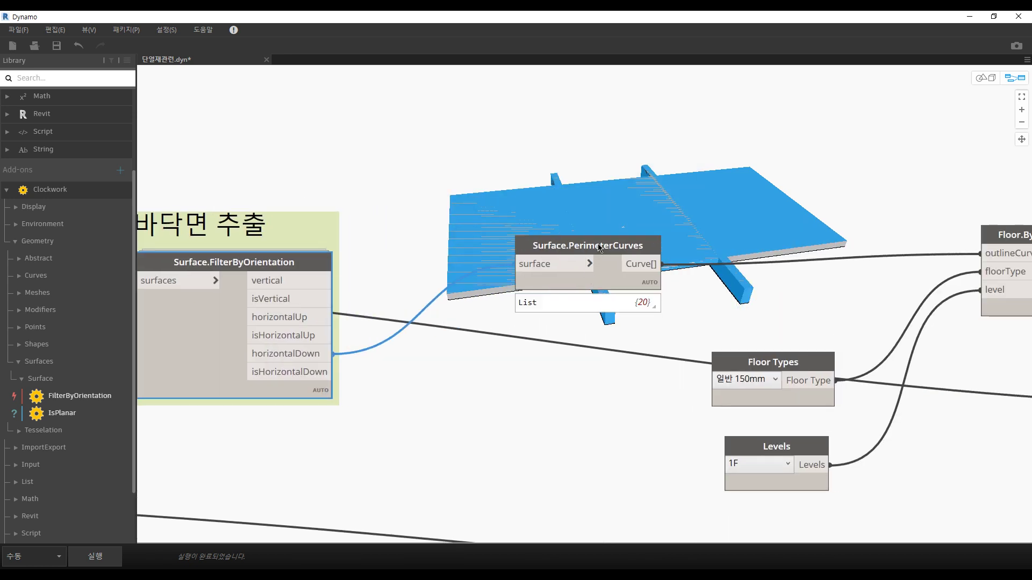
mouse_move(599, 247)
mouse_down()
mouse_move(589, 256)
mouse_move(590, 243)
mouse_up()
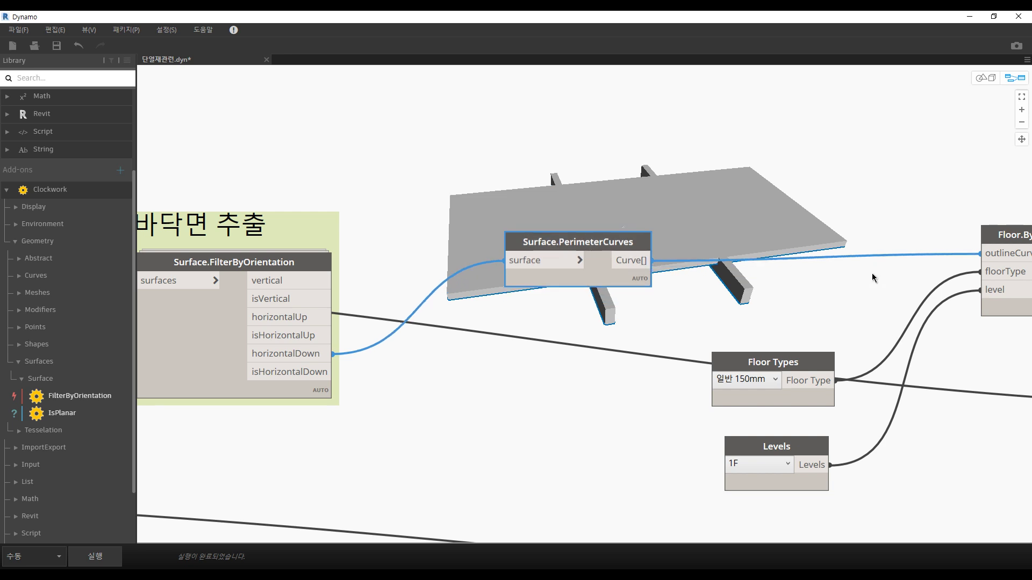
middle_drag(872, 276, 737, 277)
click(916, 233)
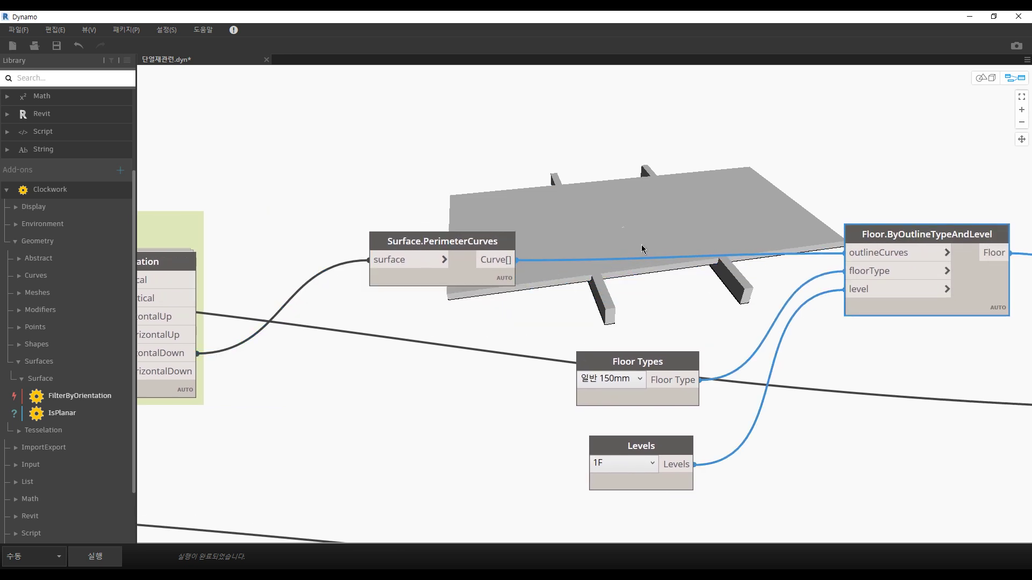
drag(446, 237, 439, 242)
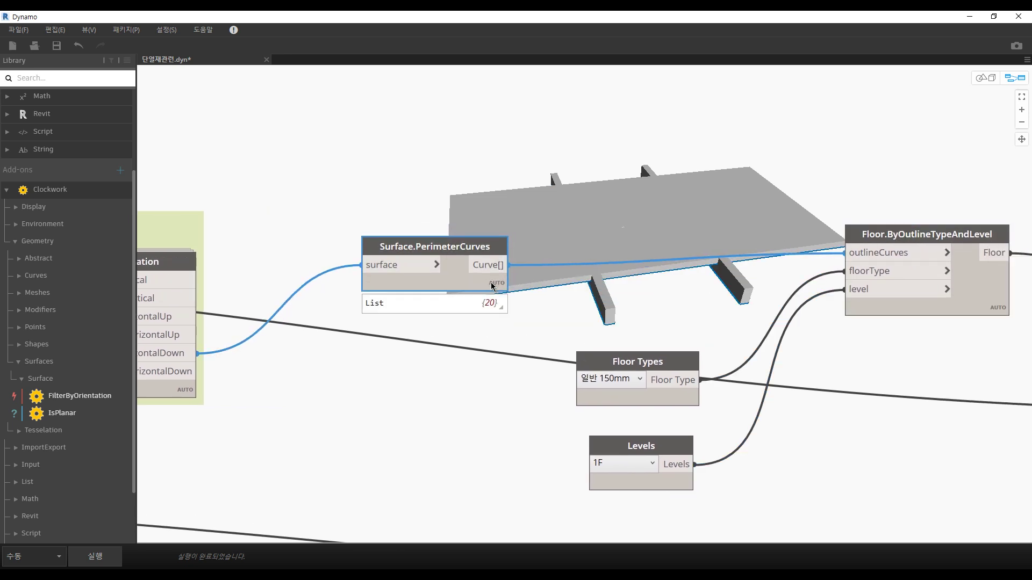
click(499, 303)
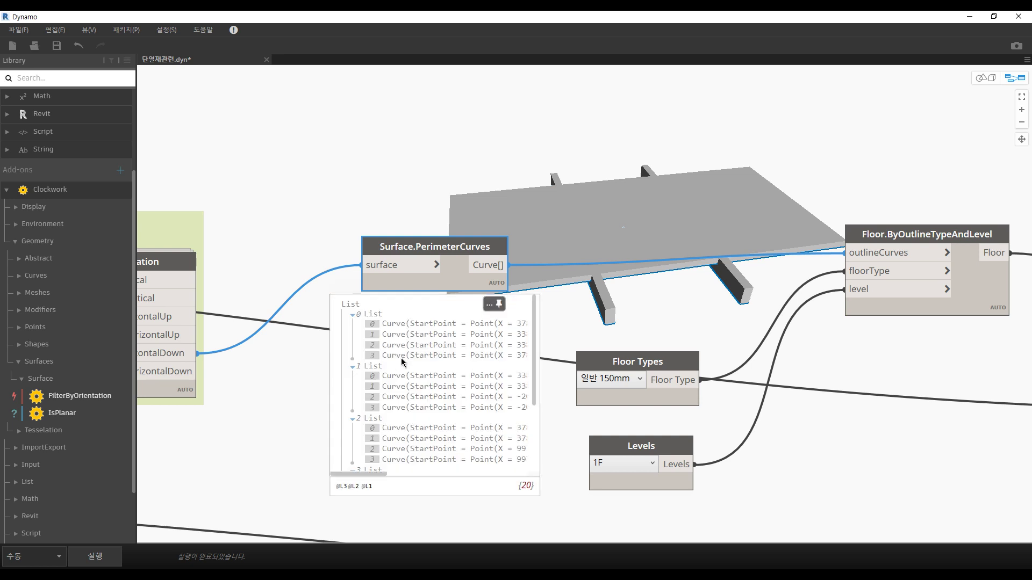
scroll(438, 422, down, 3)
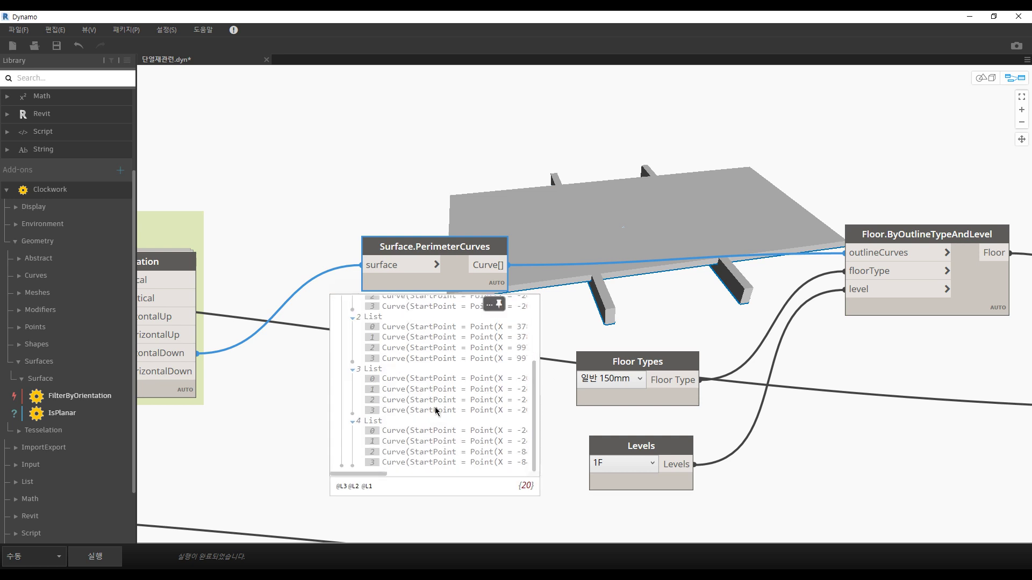
scroll(437, 411, up, 1)
scroll(436, 415, down, 1)
scroll(432, 420, up, 3)
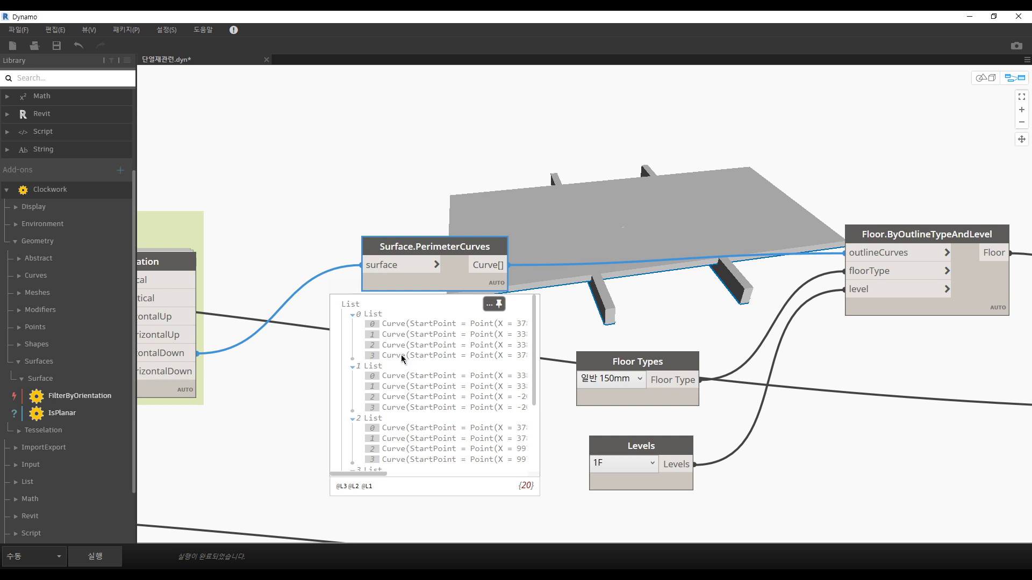
Move the Floor Types and Levels nodes up beside Floor.ByOutlineTypeAndLevel.
middle_drag(917, 225, 727, 221)
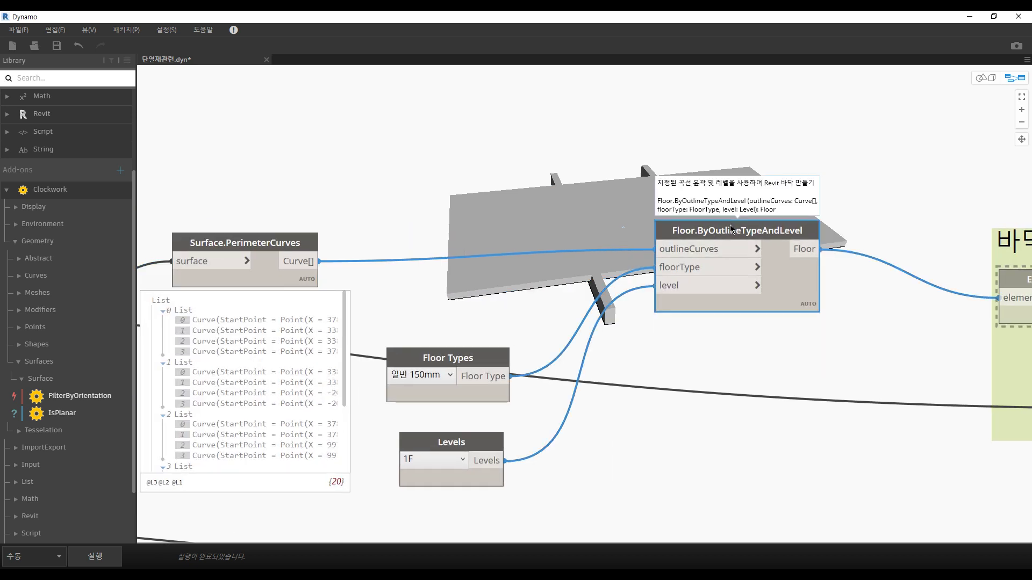
drag(728, 223, 729, 221)
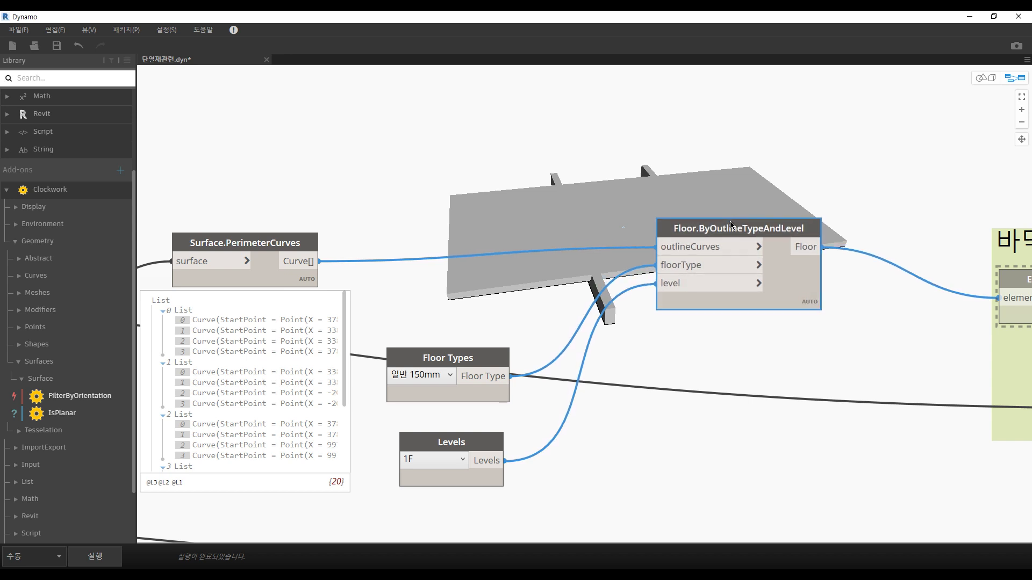
drag(476, 357, 488, 321)
drag(465, 439, 476, 401)
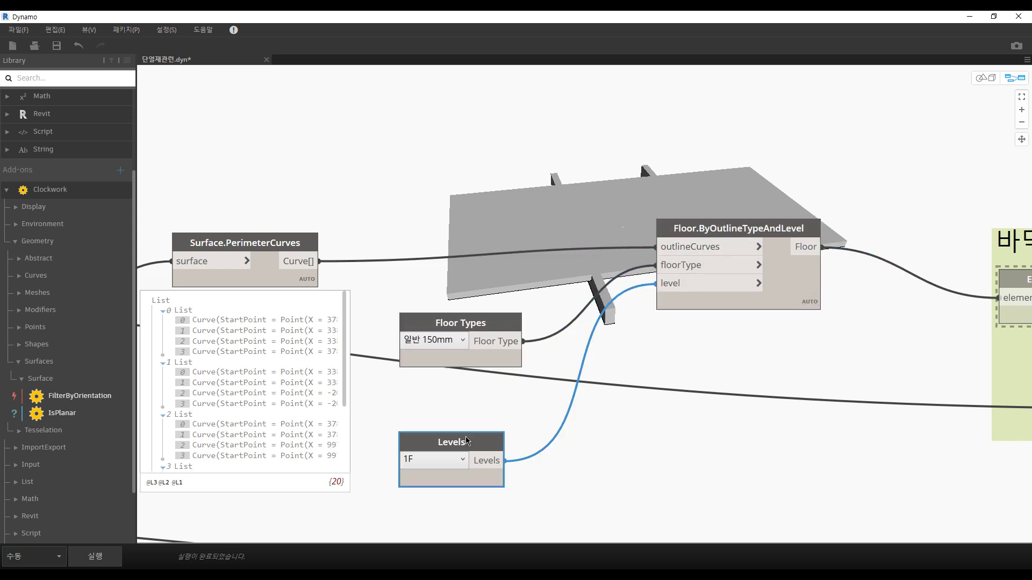
drag(470, 325, 472, 326)
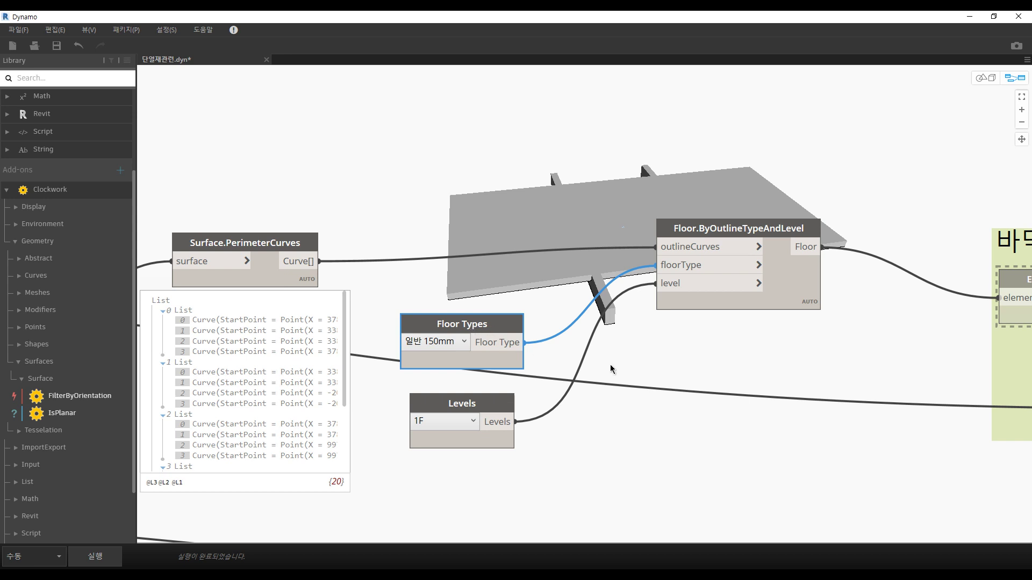
mouse_move(615, 361)
middle_down()
mouse_move(573, 433)
mouse_move(588, 464)
middle_up()
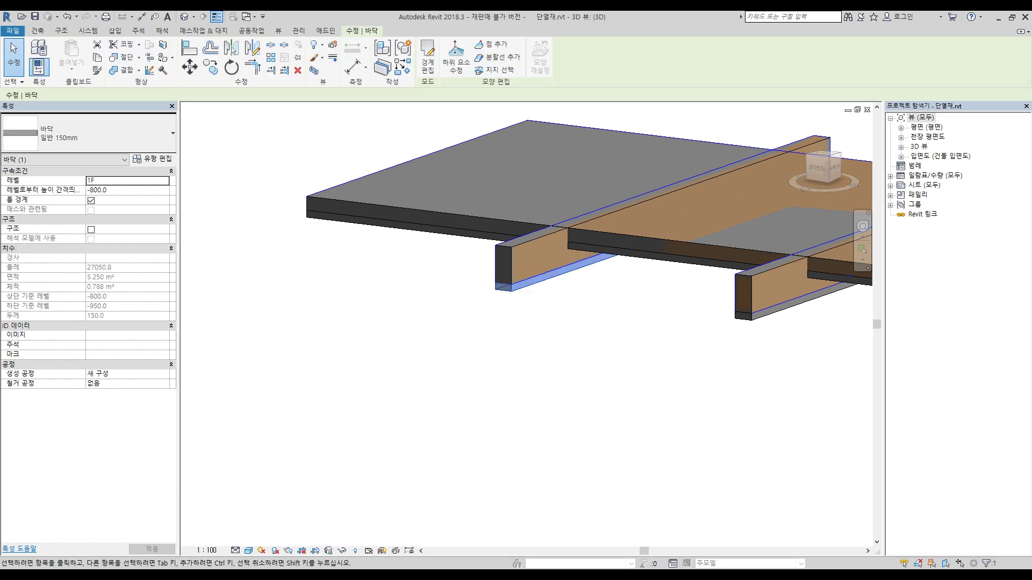
mouse_move(330, 556)
click(392, 547)
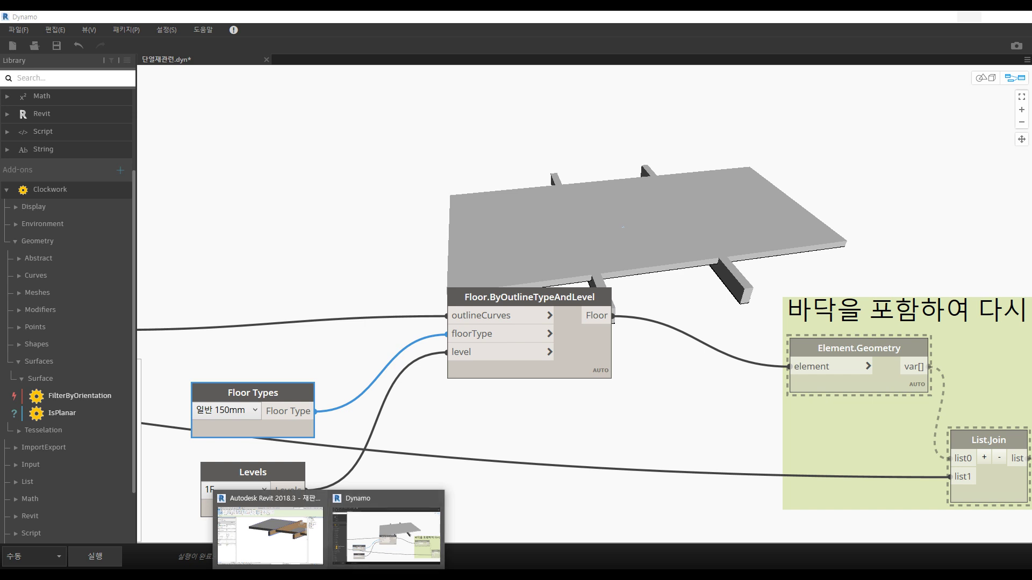
click(268, 532)
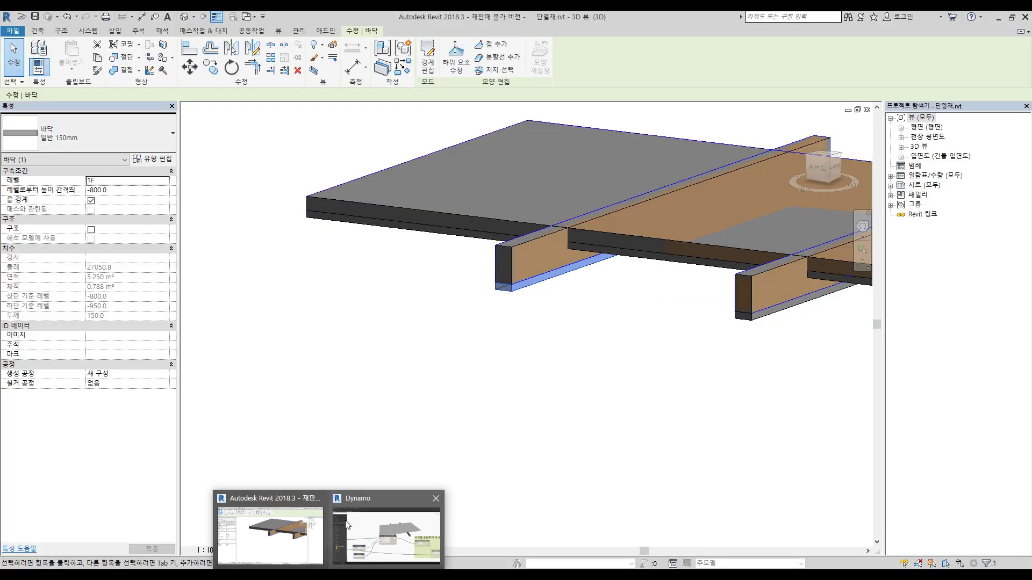
click(583, 371)
scroll(365, 210, up, 2)
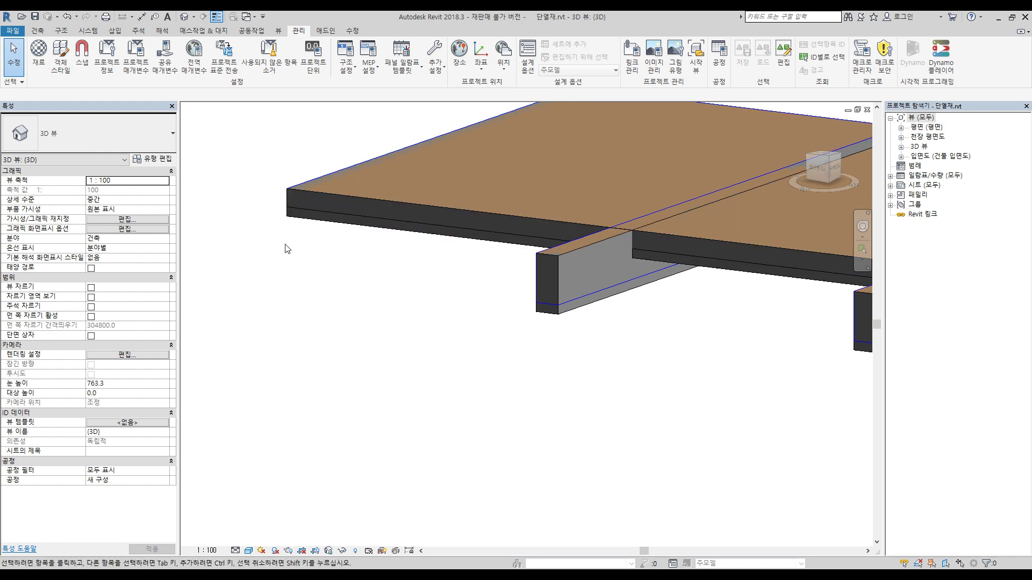
middle_drag(285, 246, 371, 307)
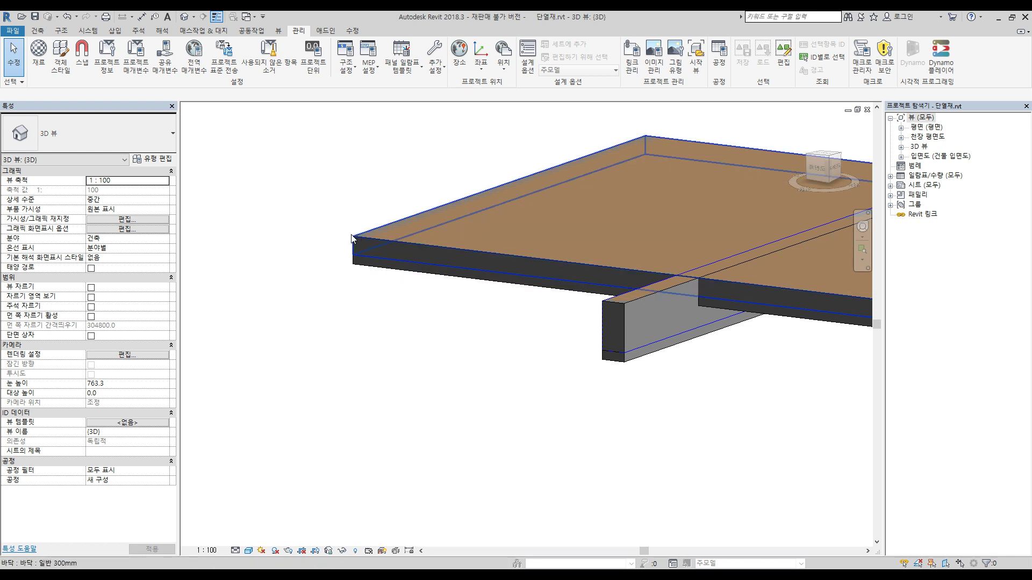
scroll(442, 339, down, 3)
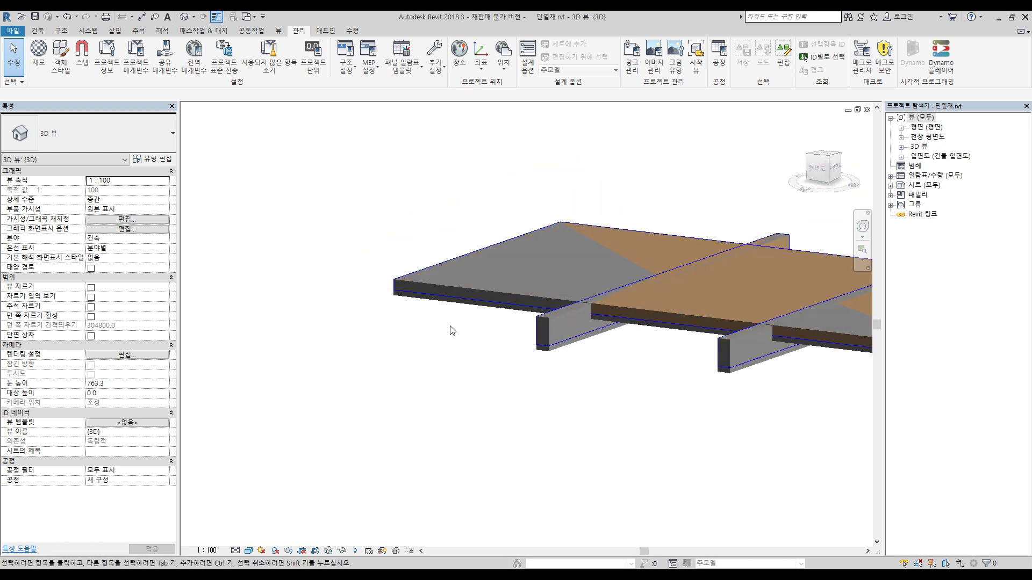
click(469, 285)
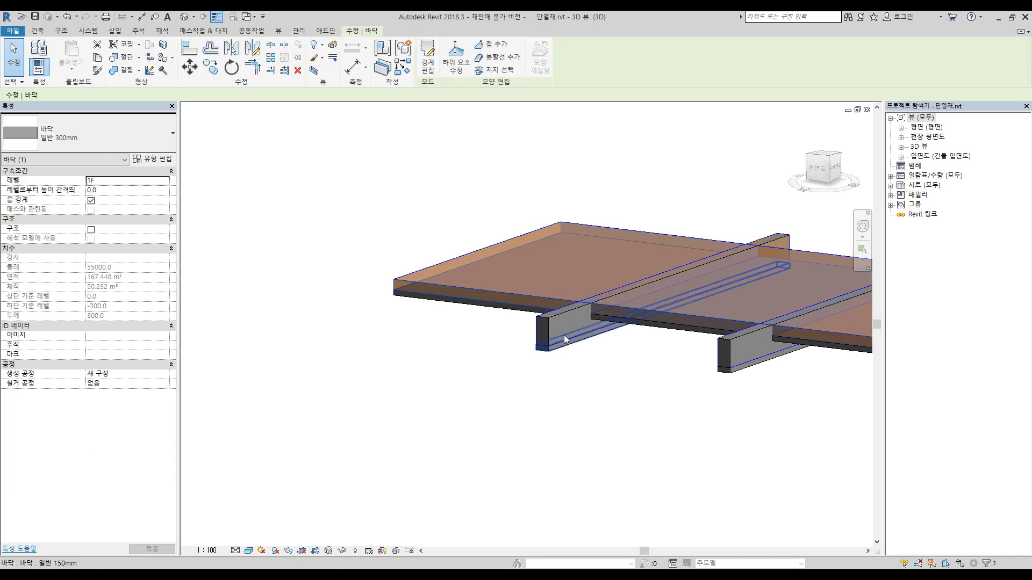
ctrl+click(560, 321)
ctrl+click(733, 338)
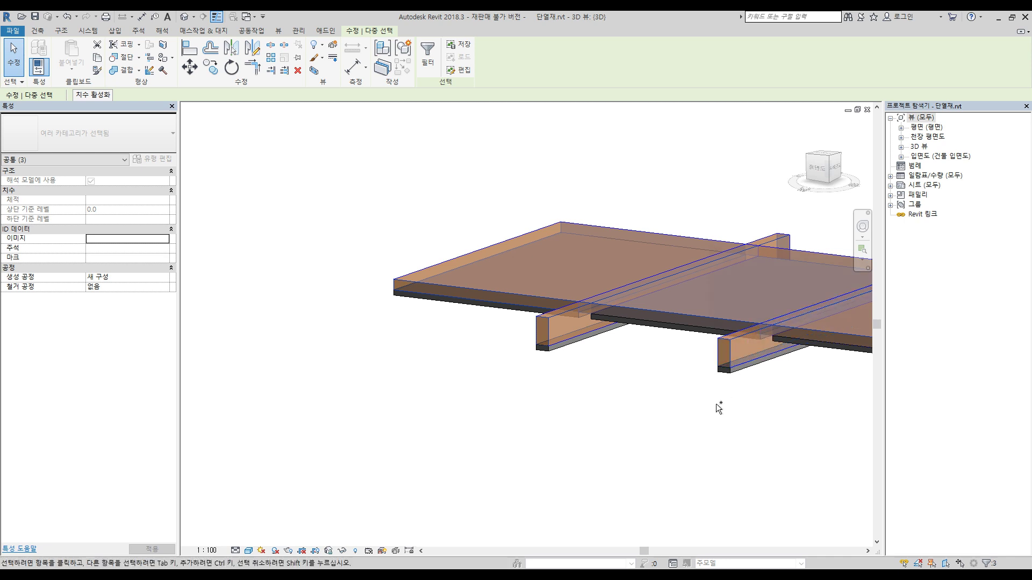
scroll(376, 290, up, 3)
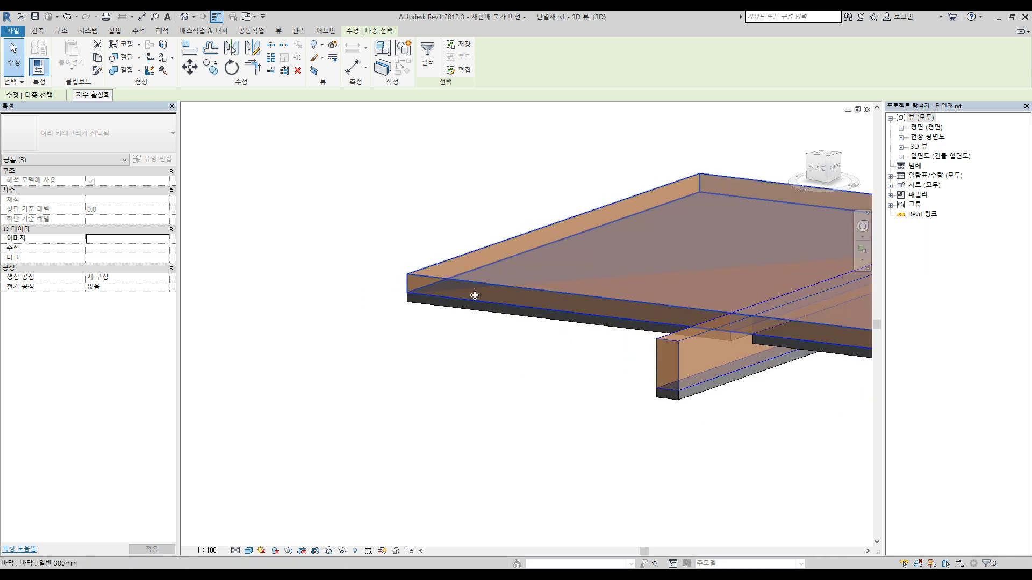
middle_drag(811, 426, 544, 348)
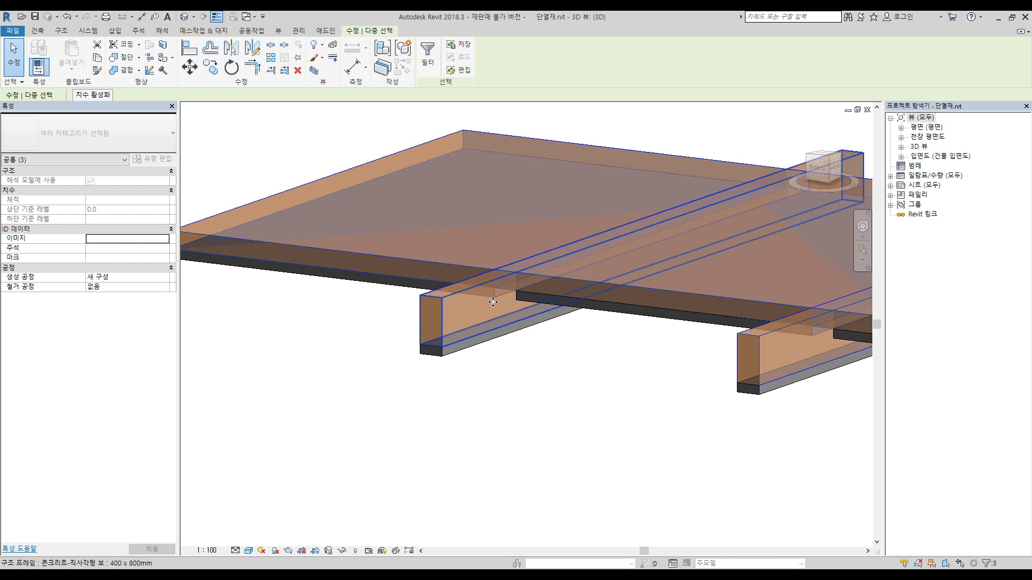
mouse_move(347, 338)
middle_down()
mouse_move(518, 375)
mouse_move(548, 363)
middle_up()
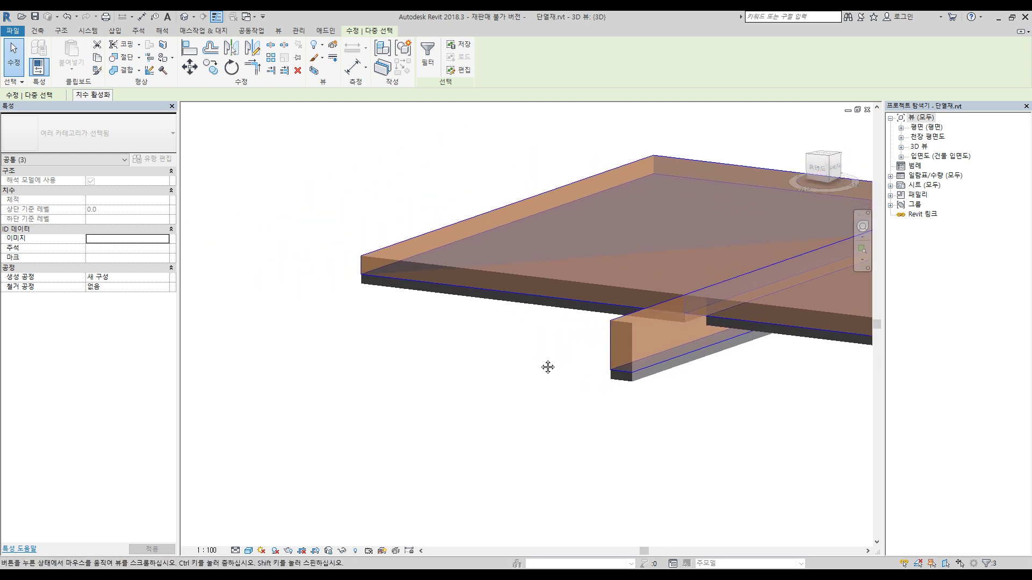
scroll(355, 297, up, 3)
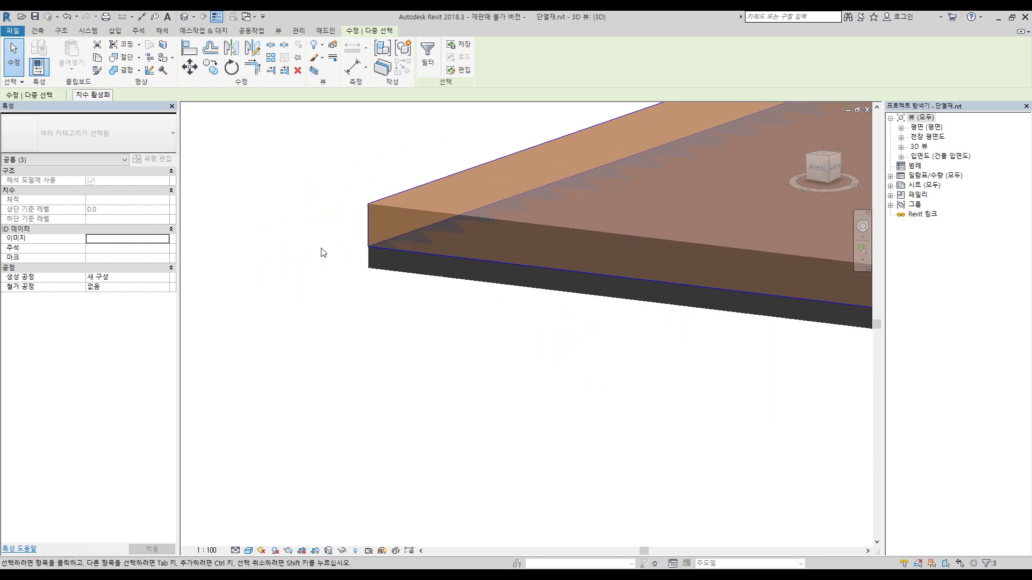
click(392, 272)
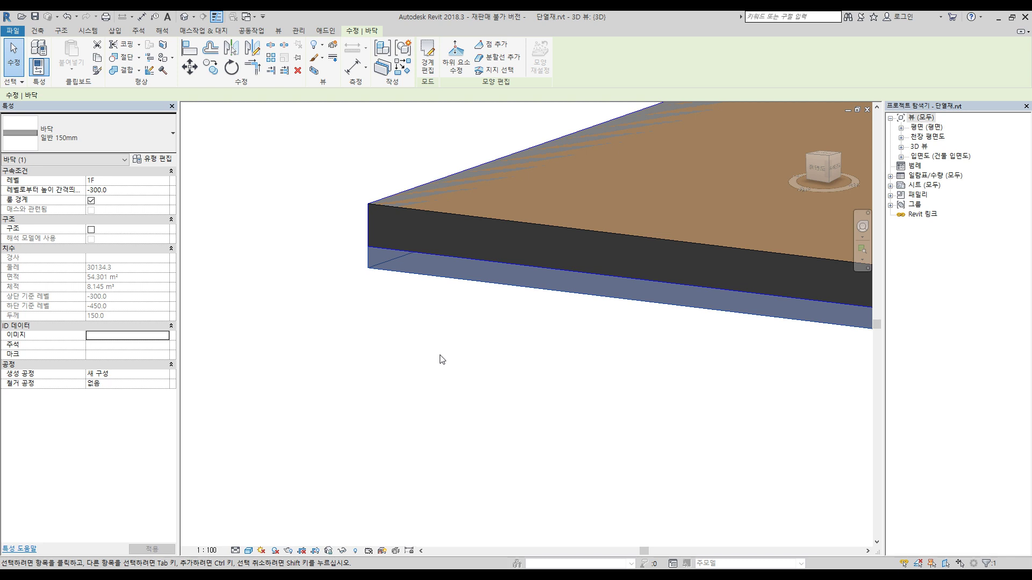
scroll(440, 354, down, 3)
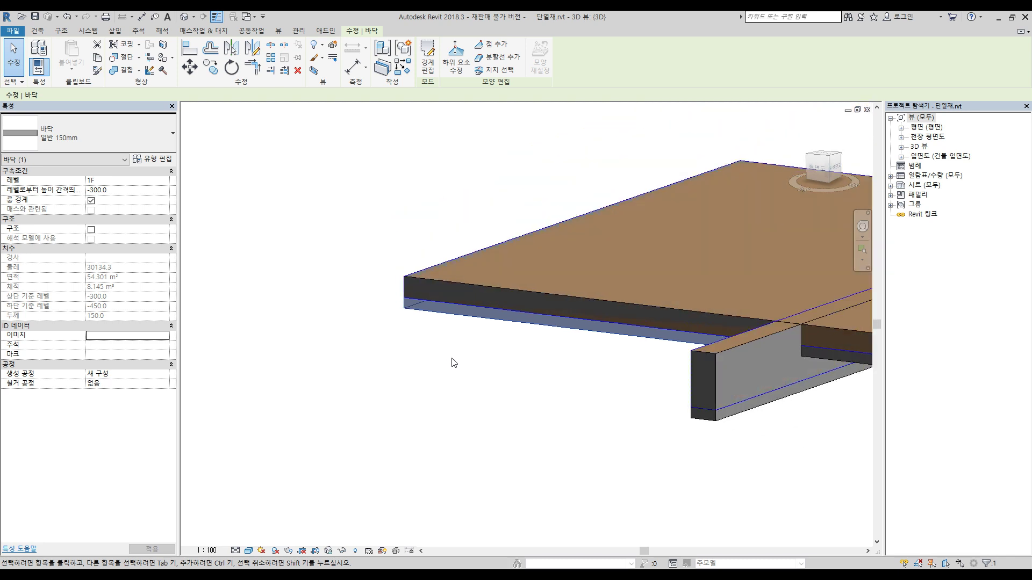
click(480, 389)
scroll(483, 396, down, 2)
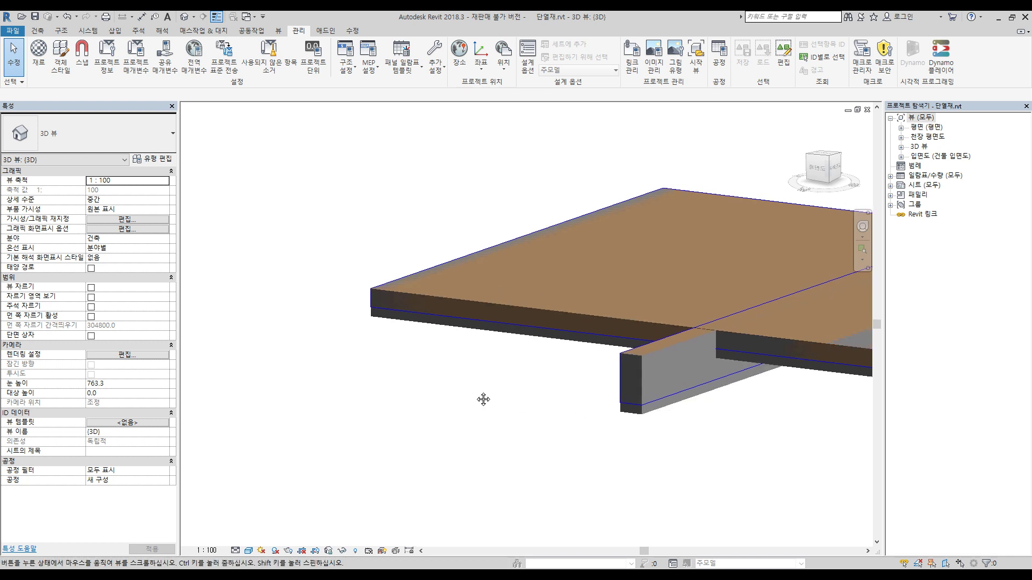
click(482, 323)
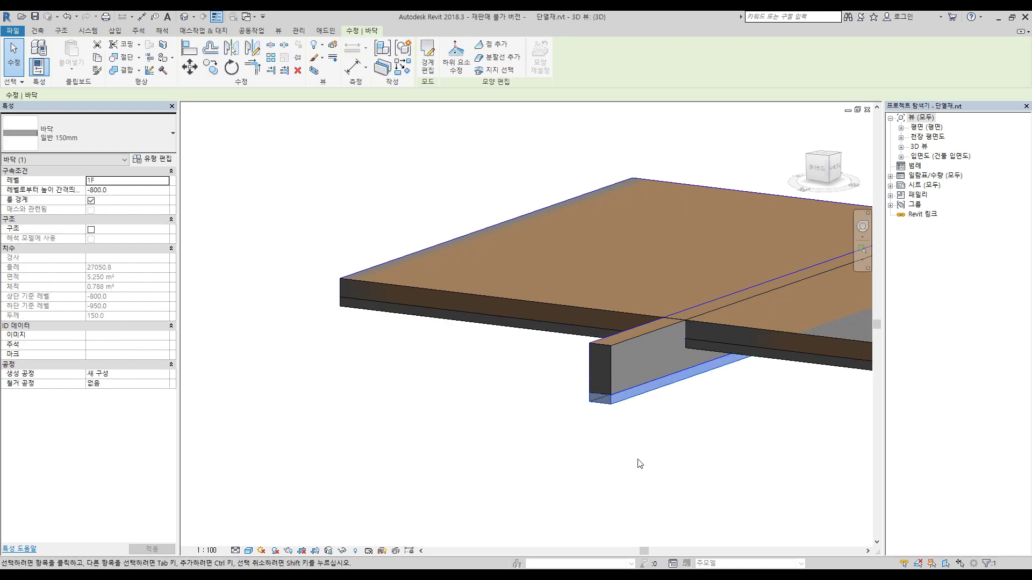
scroll(632, 463, down, 2)
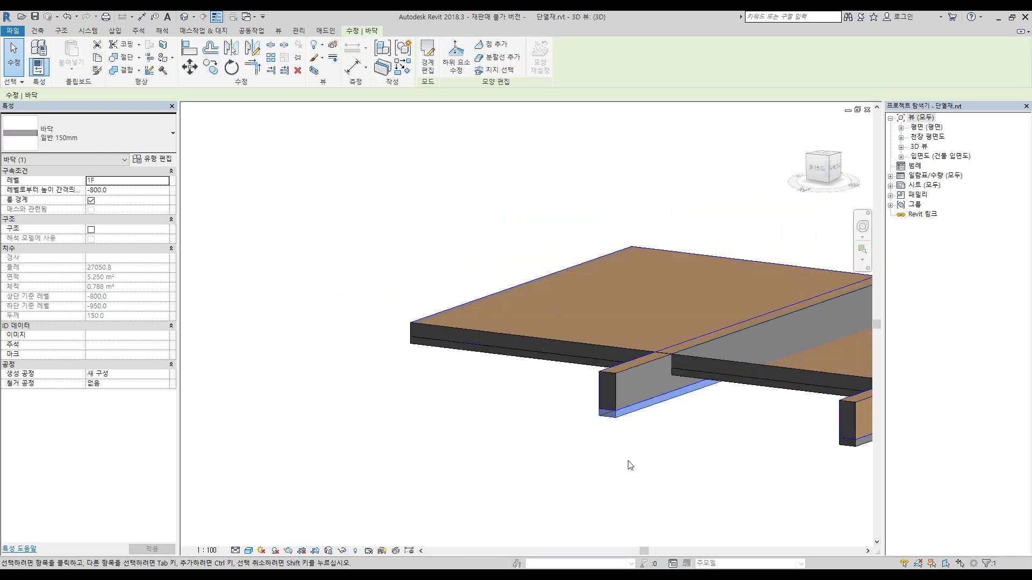
middle_drag(743, 500, 668, 434)
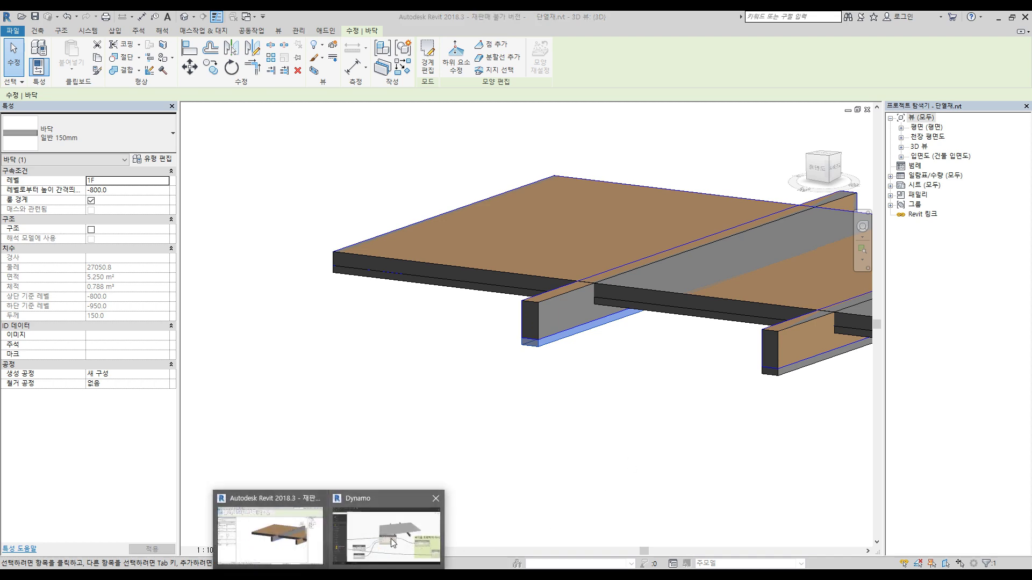
Unfreeze the Element.Geometry node in Dynamo.
click(392, 538)
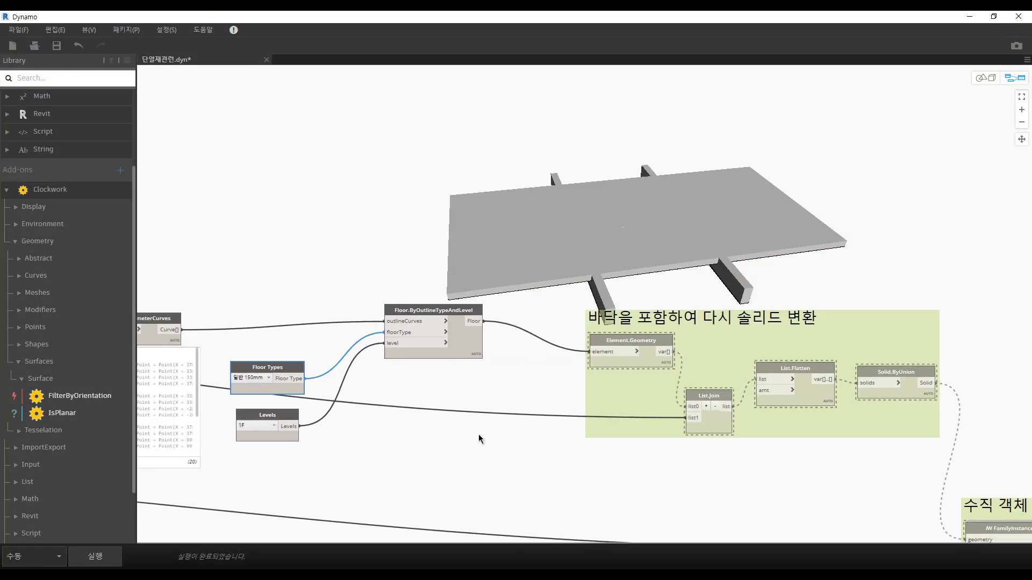
middle_drag(733, 501, 493, 443)
click(501, 314)
right_click(501, 318)
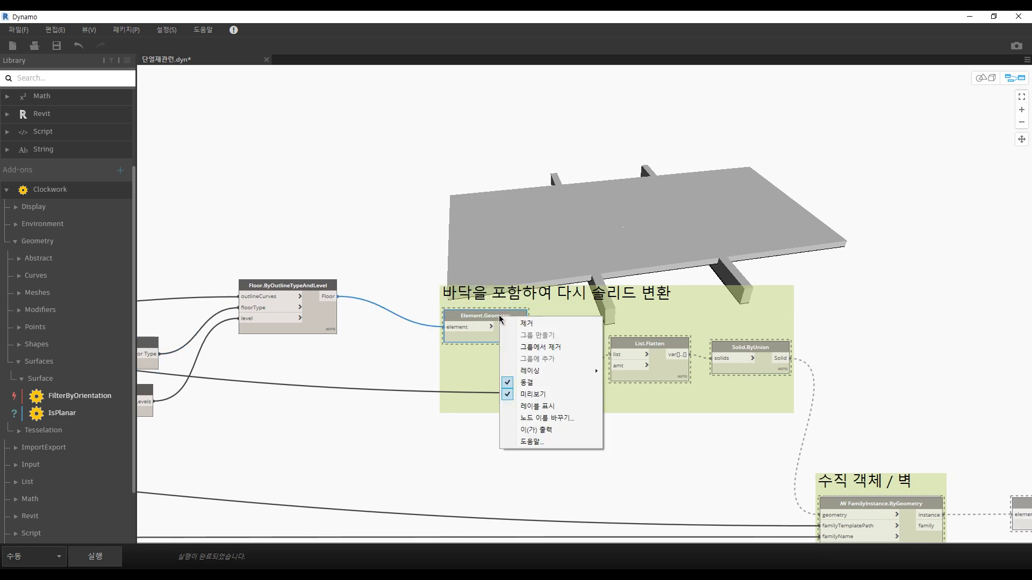
click(530, 383)
Set the Wall Location choice to FinishFaceInterior.
middle_drag(650, 463, 559, 357)
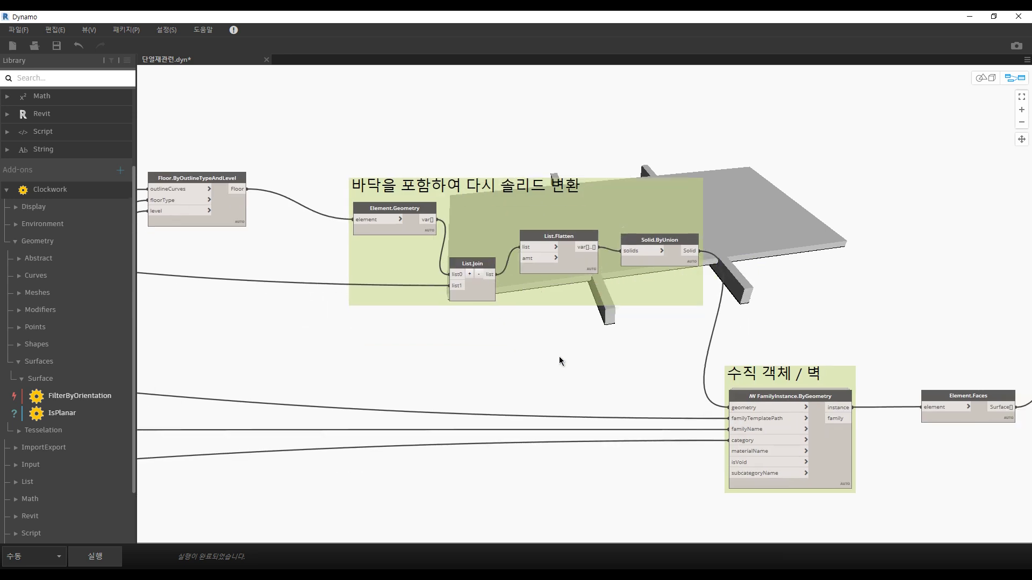
scroll(559, 356, down, 3)
middle_drag(830, 477, 654, 392)
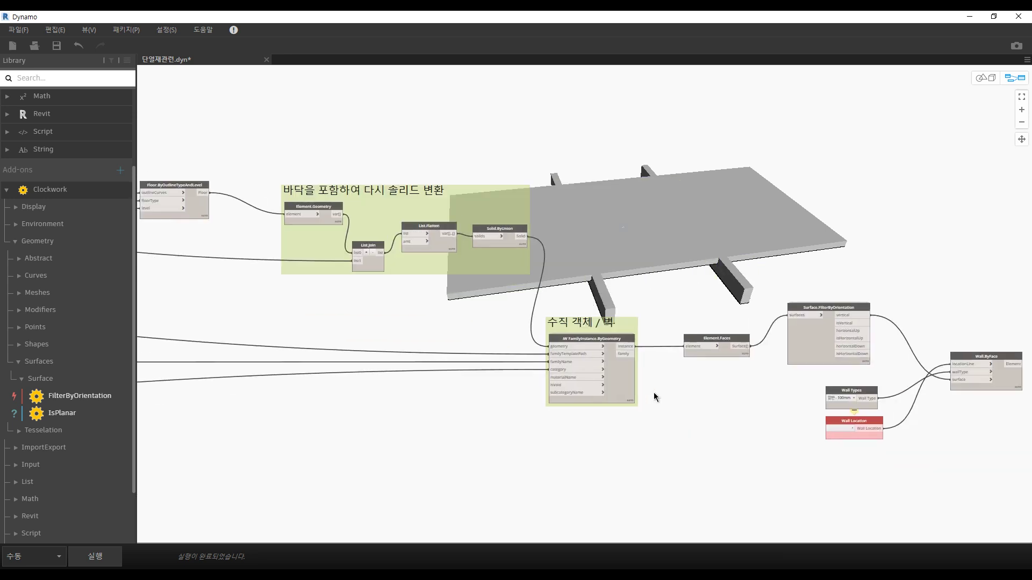
scroll(788, 420, up, 3)
click(755, 385)
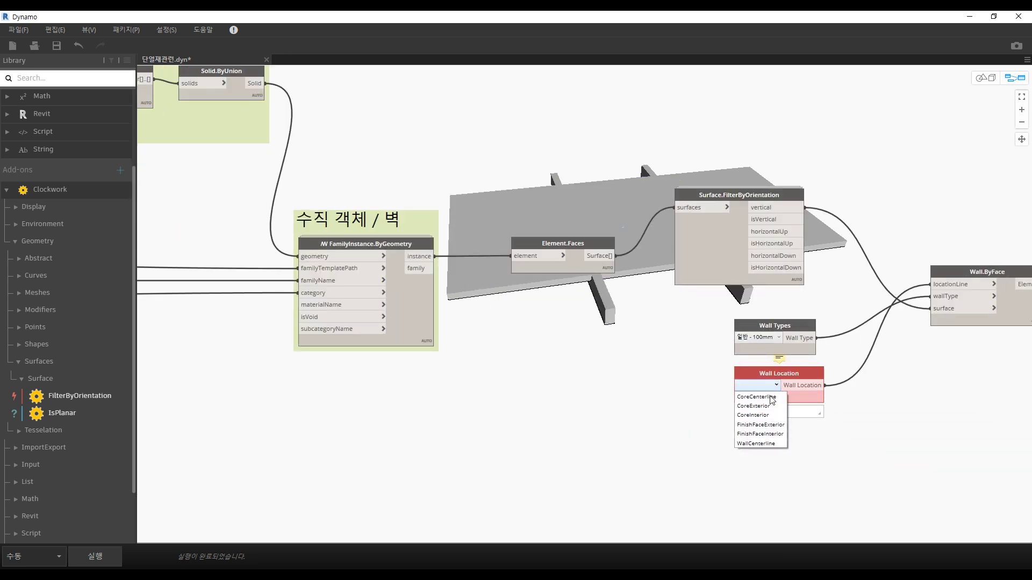
click(771, 434)
Run the 단열재관련.dyn graph to rebuild the slab-and-beam geometry.
scroll(493, 430, down, 3)
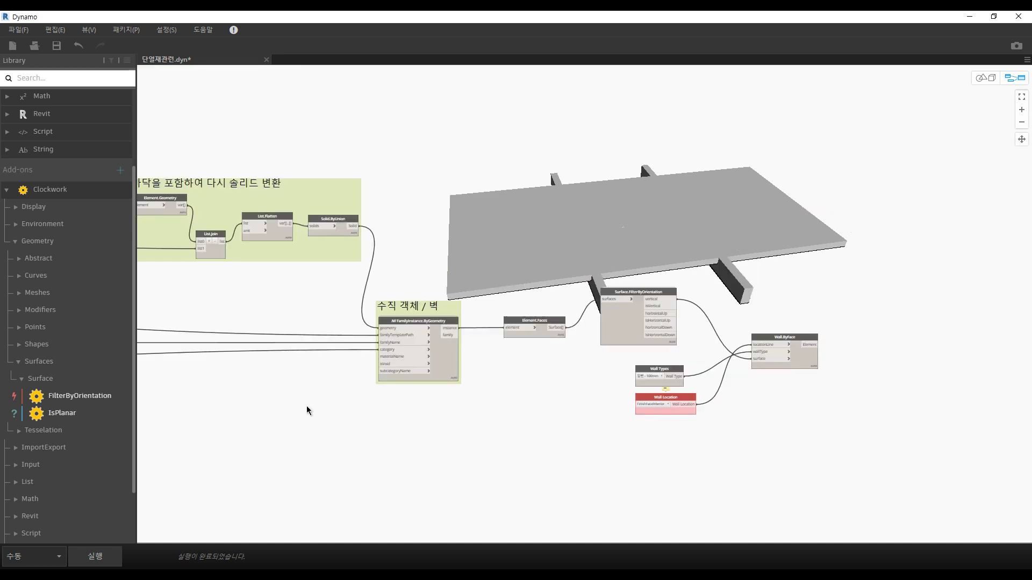
middle_drag(404, 326, 528, 329)
scroll(529, 327, up, 3)
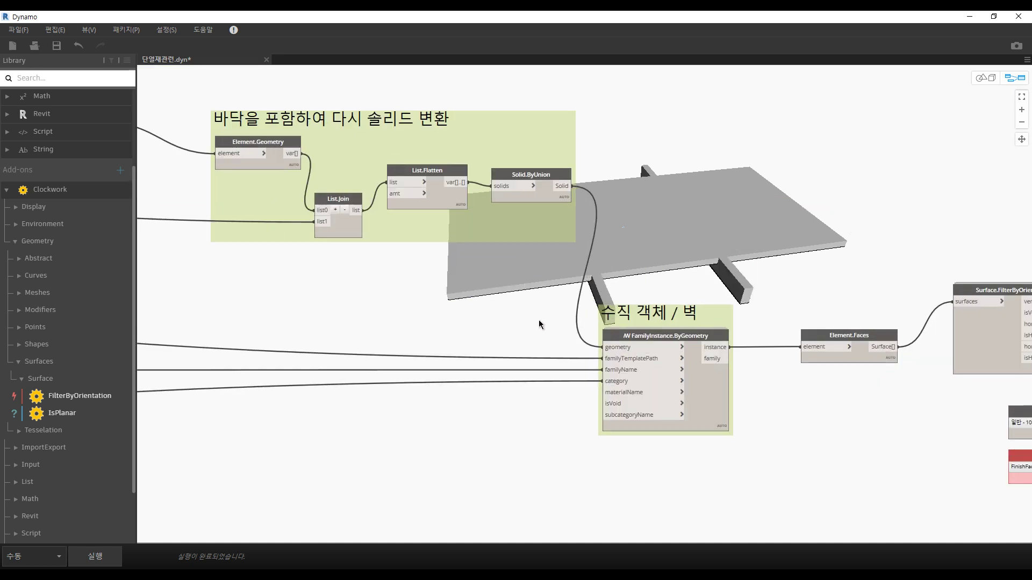
click(104, 554)
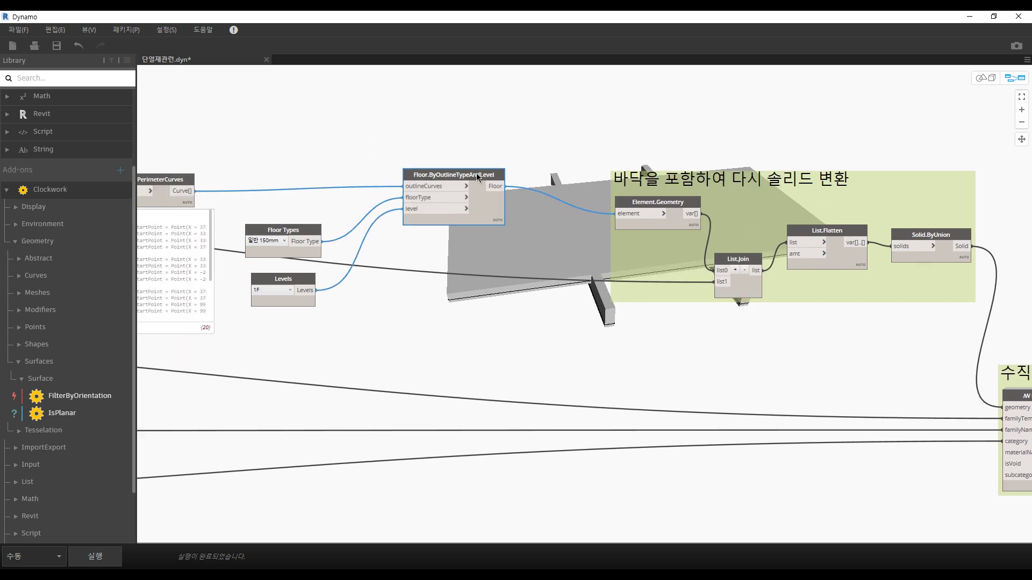
scroll(509, 148, up, 3)
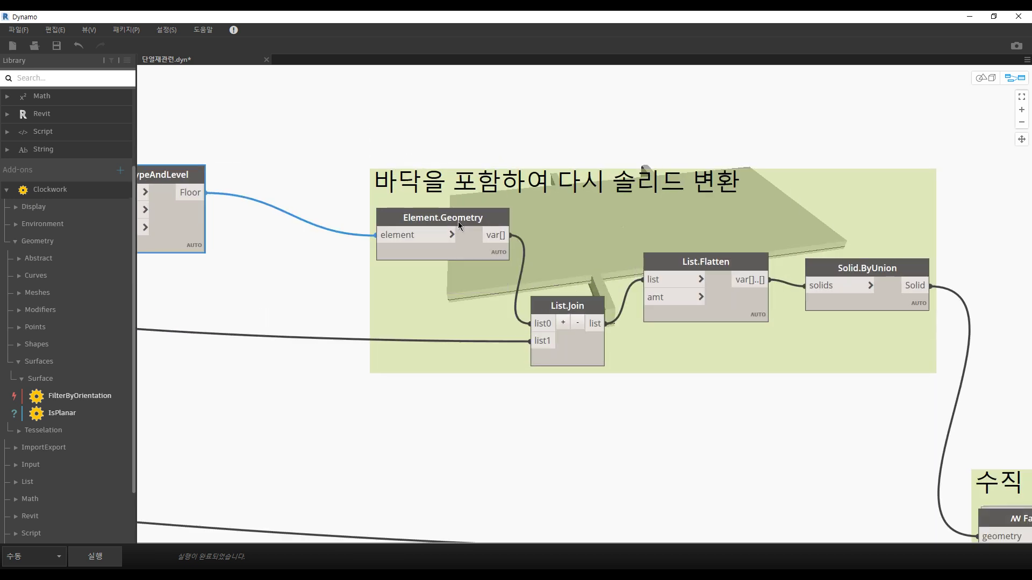
click(457, 219)
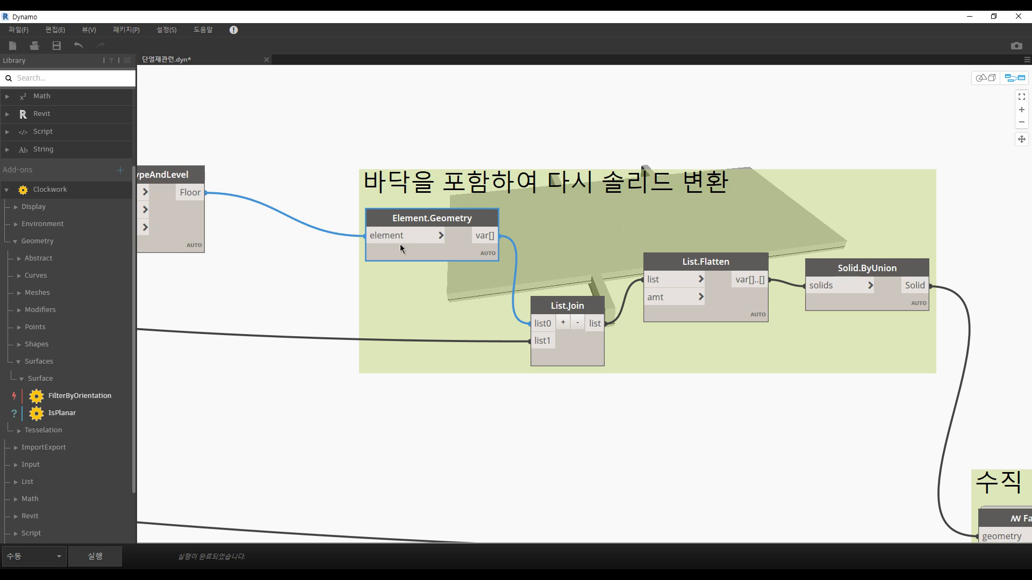
drag(254, 178, 262, 172)
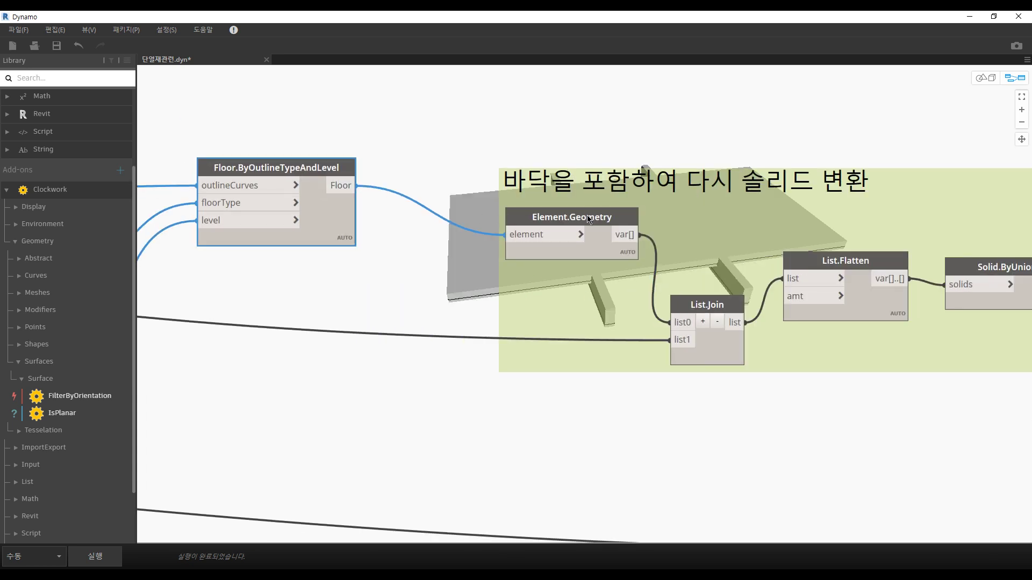
drag(589, 219, 588, 215)
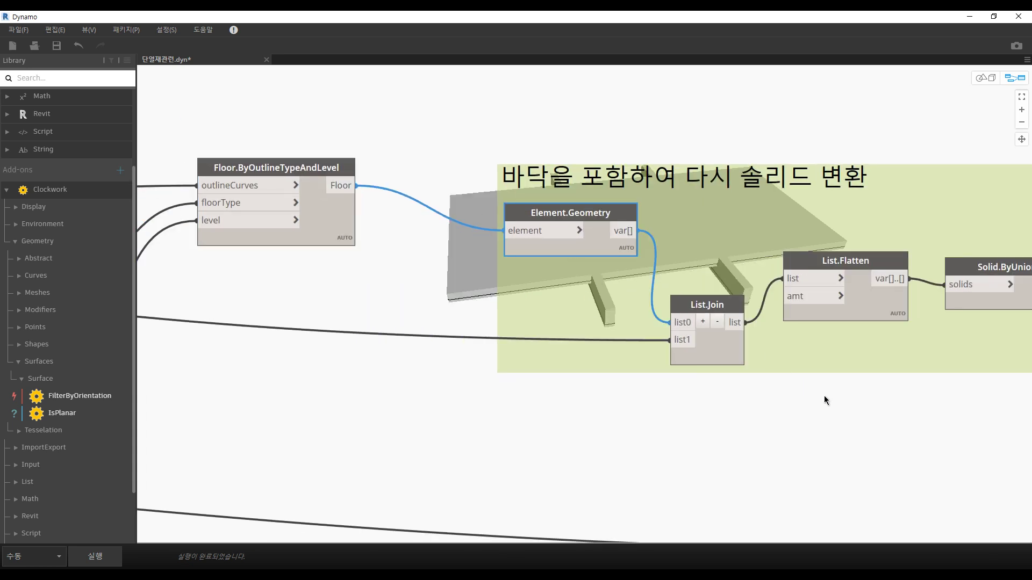
middle_drag(824, 396, 677, 348)
click(540, 260)
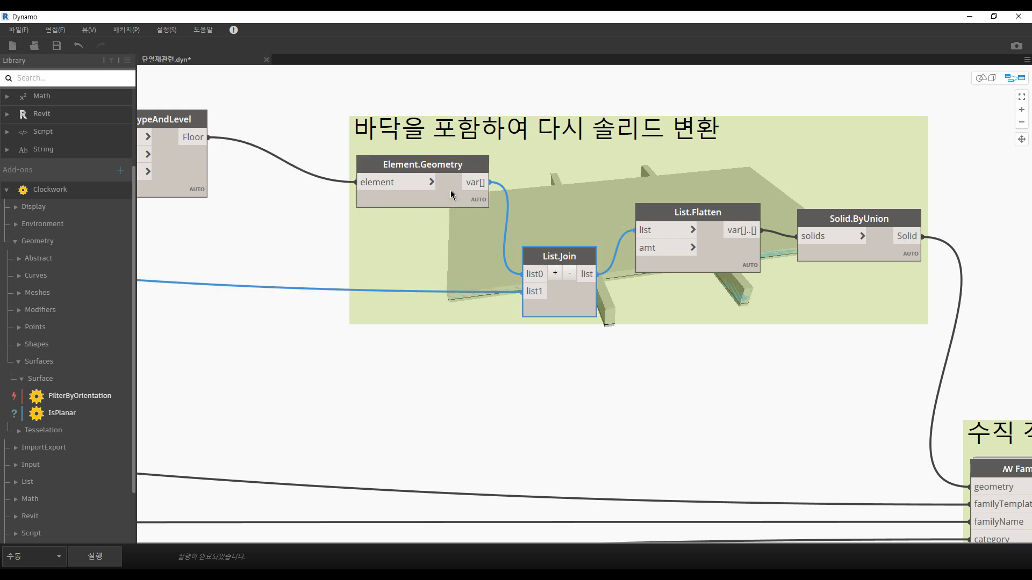
drag(439, 171, 439, 168)
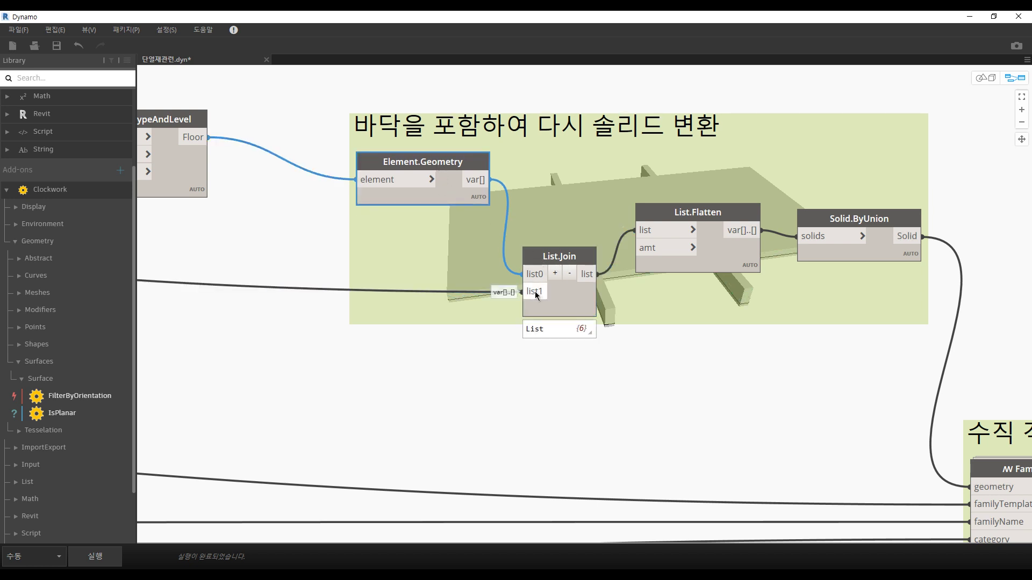
scroll(536, 296, down, 10)
scroll(388, 357, up, 2)
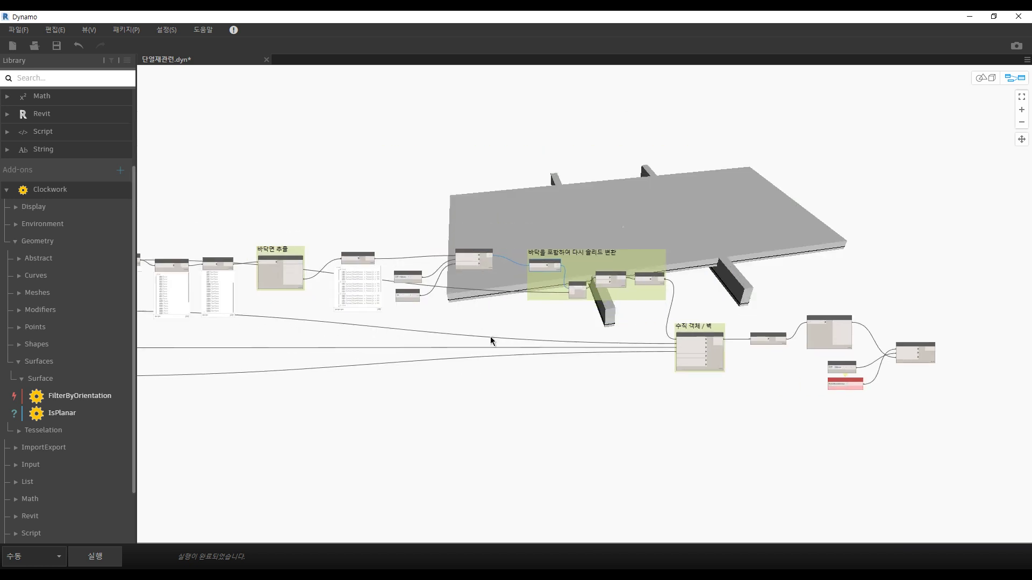
scroll(490, 337, up, 2)
scroll(392, 242, up, 2)
scroll(432, 238, up, 3)
scroll(579, 273, up, 3)
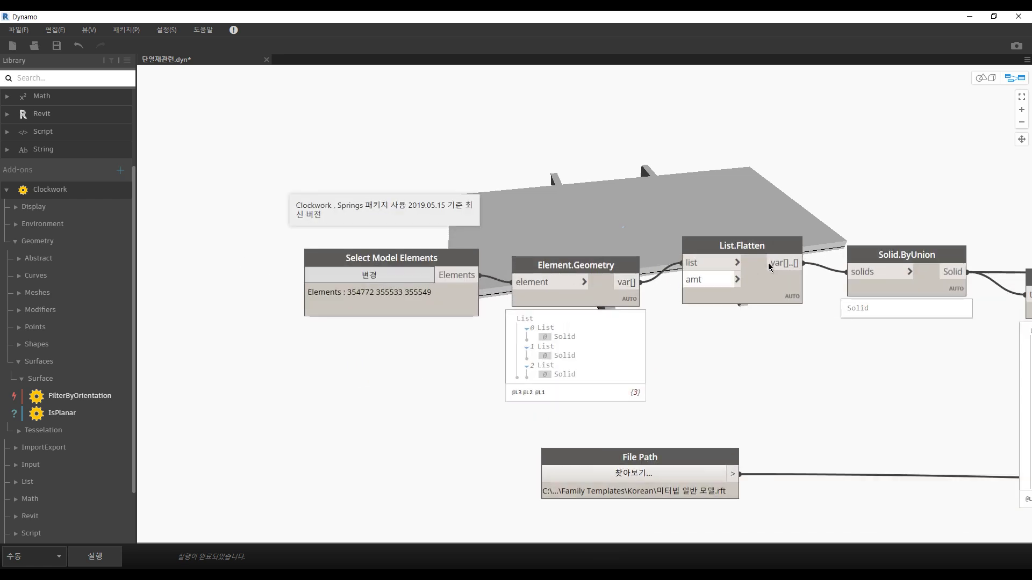
middle_drag(891, 249, 711, 237)
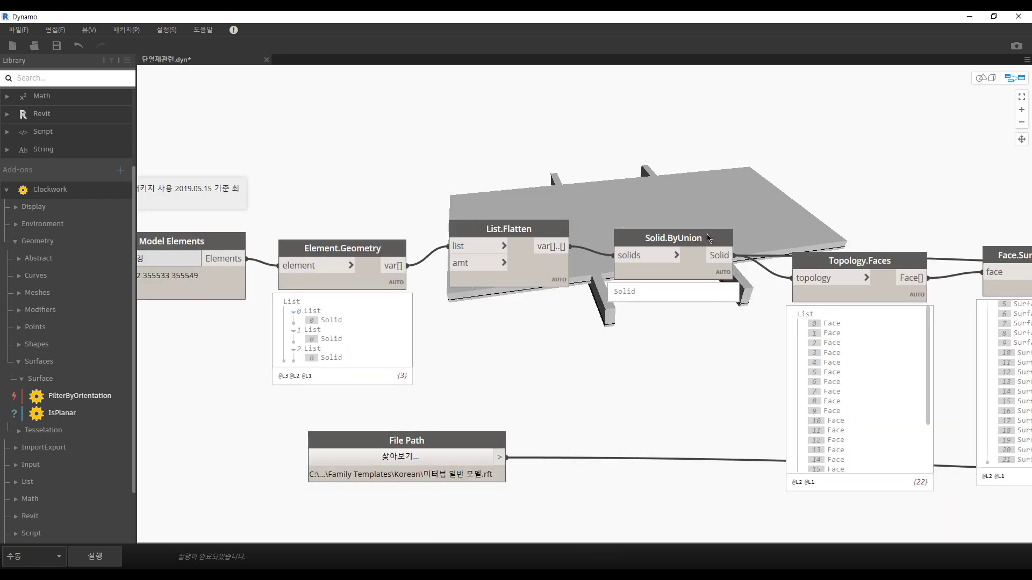
click(707, 235)
scroll(706, 231, down, 5)
scroll(601, 196, up, 1)
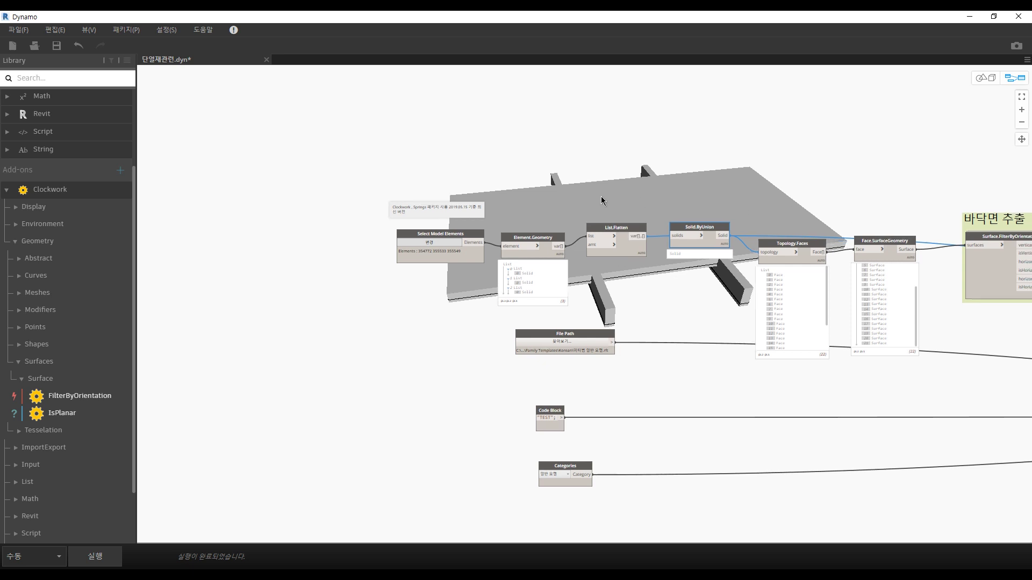
middle_drag(600, 195, 197, 177)
middle_drag(741, 157, 483, 162)
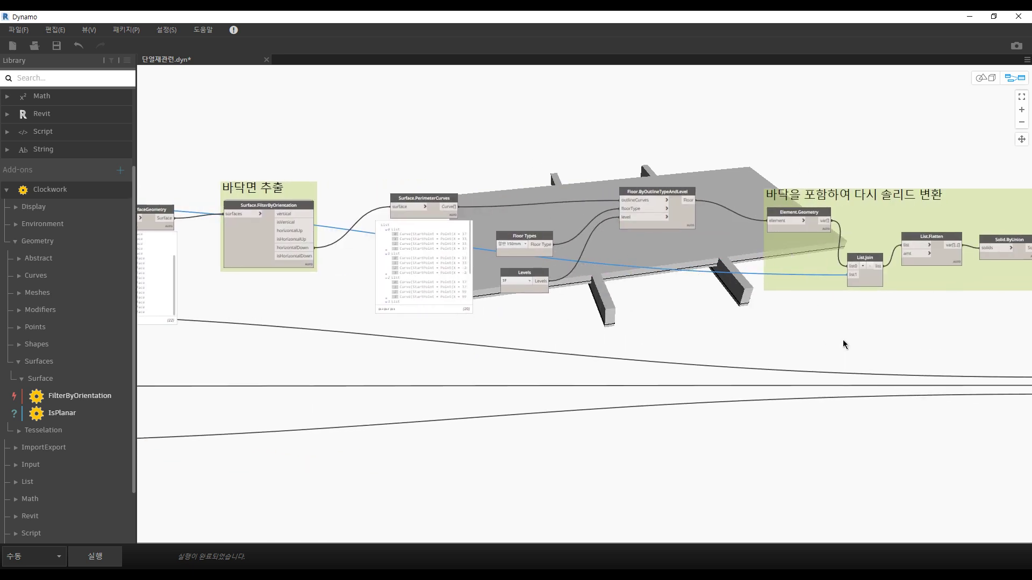
middle_drag(845, 346, 634, 337)
scroll(639, 293, up, 3)
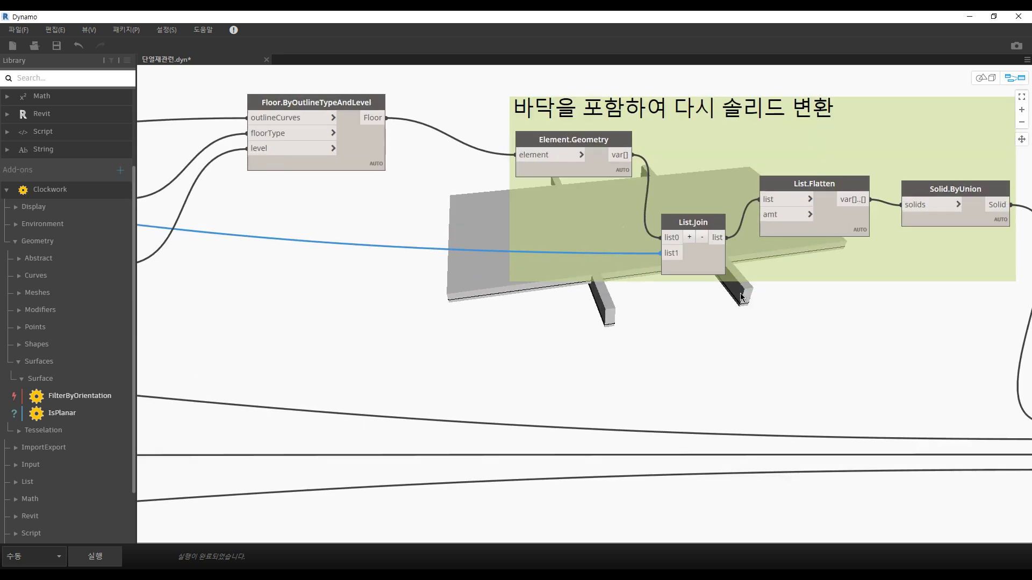
click(693, 221)
middle_drag(712, 329, 637, 335)
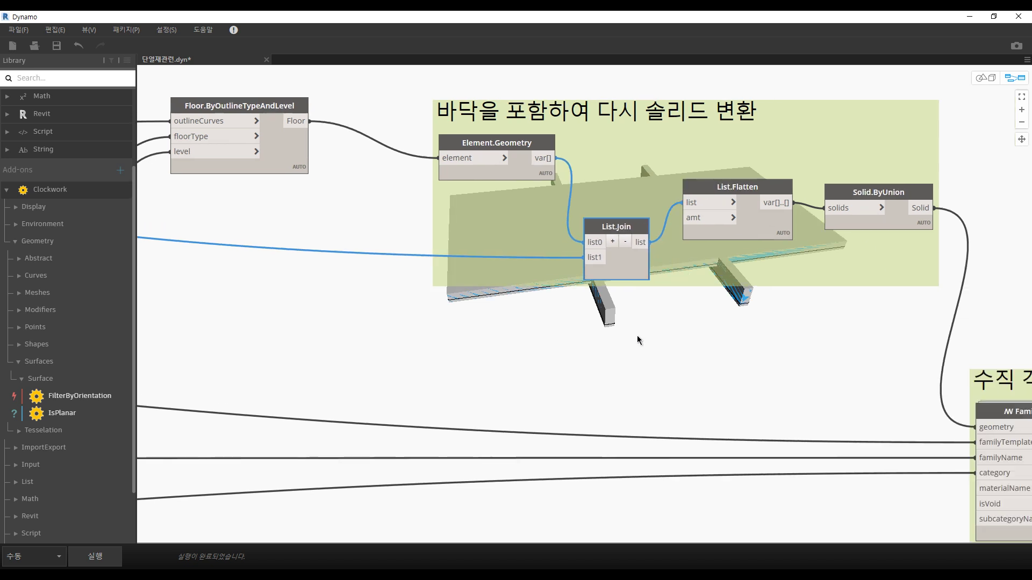
middle_drag(855, 220, 611, 227)
drag(645, 199, 648, 203)
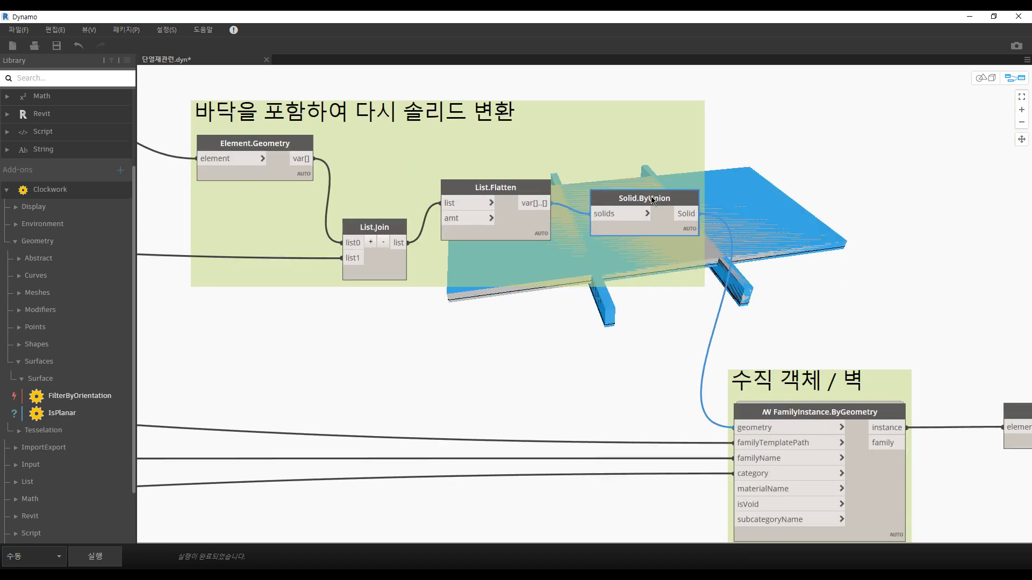
scroll(745, 283, down, 2)
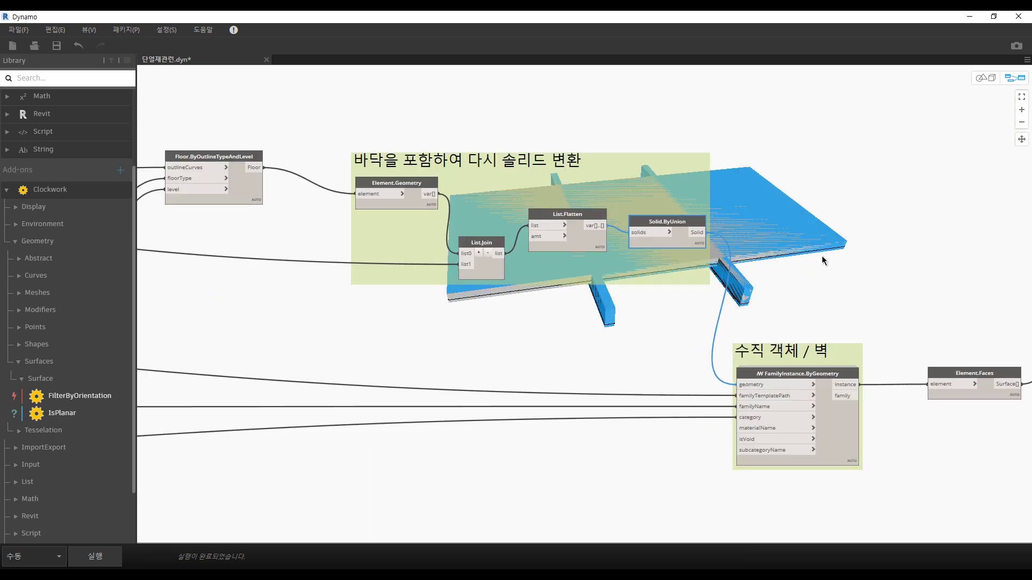
middle_drag(896, 183, 717, 205)
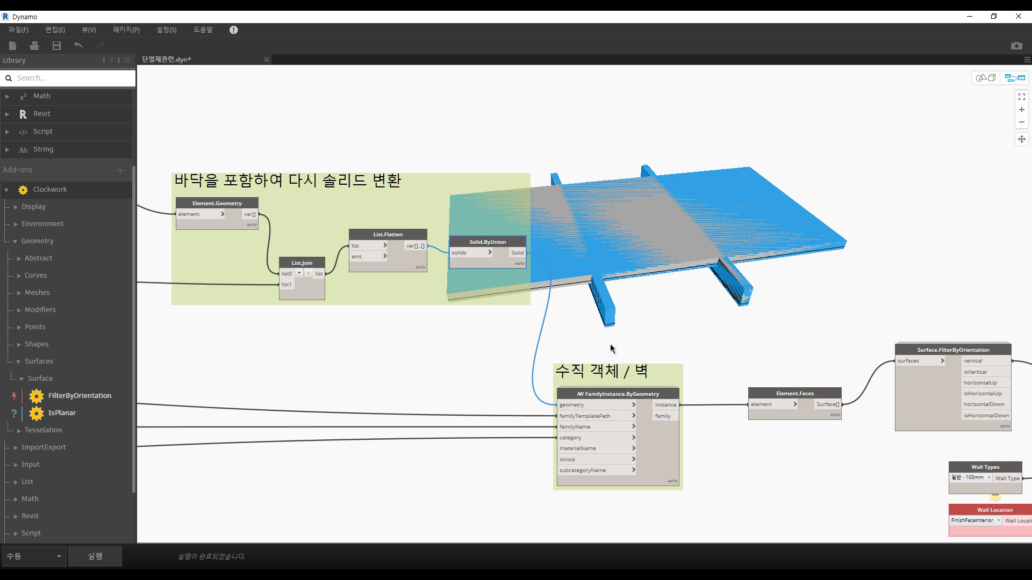
Reposition the 수직 객체 / 벽 node group on the canvas.
scroll(661, 247, up, 2)
middle_drag(649, 221, 683, 128)
mouse_move(673, 262)
mouse_down()
mouse_move(648, 222)
mouse_move(666, 215)
mouse_up()
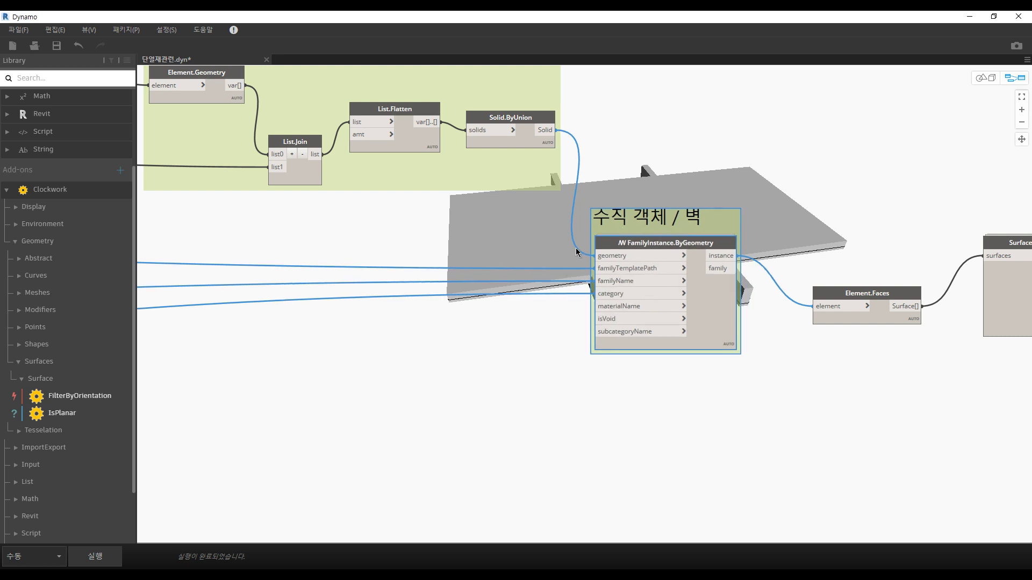
scroll(803, 261, up, 2)
scroll(858, 248, up, 1)
middle_drag(859, 248, 820, 251)
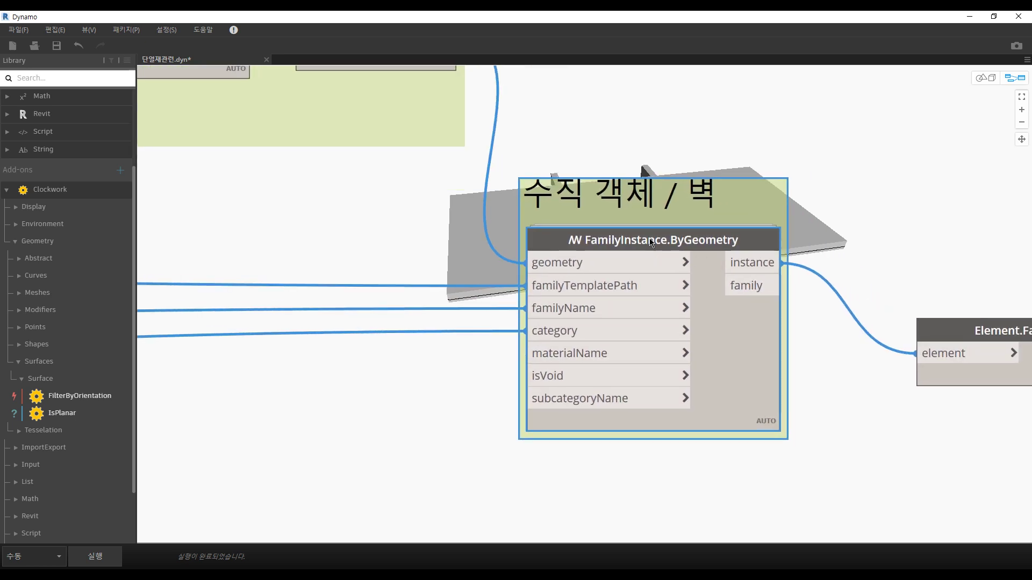
drag(650, 242, 652, 251)
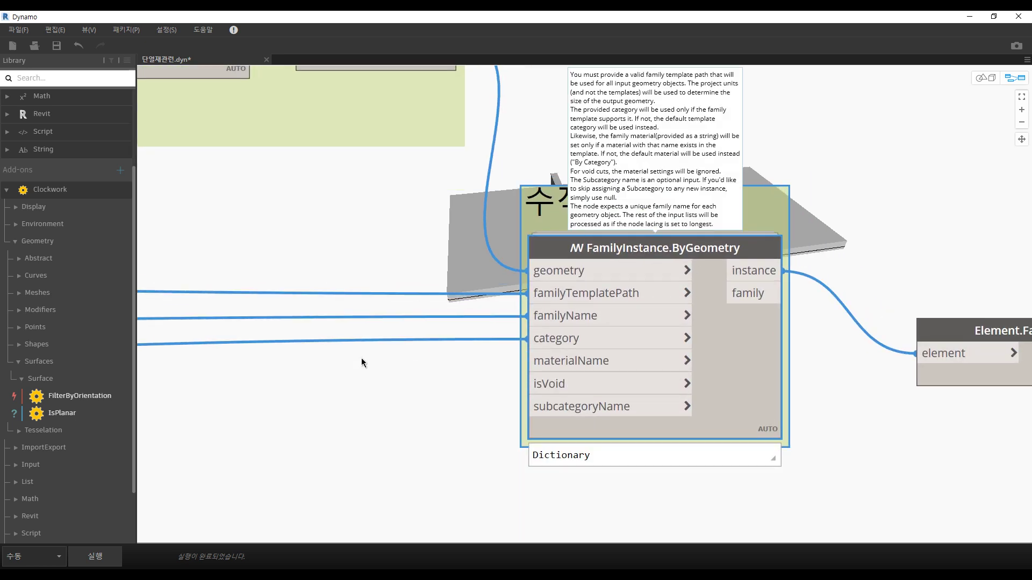
Collapse Clockwork and expand Springs > Revit > FamilyInstance to reveal FamilyInstance.ByGeometry.
click(7, 192)
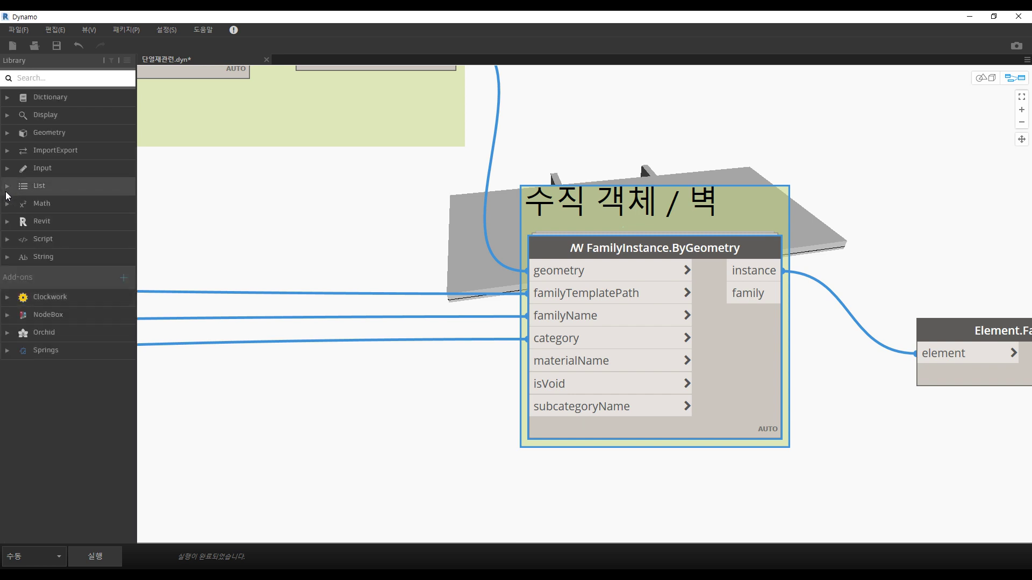
click(7, 349)
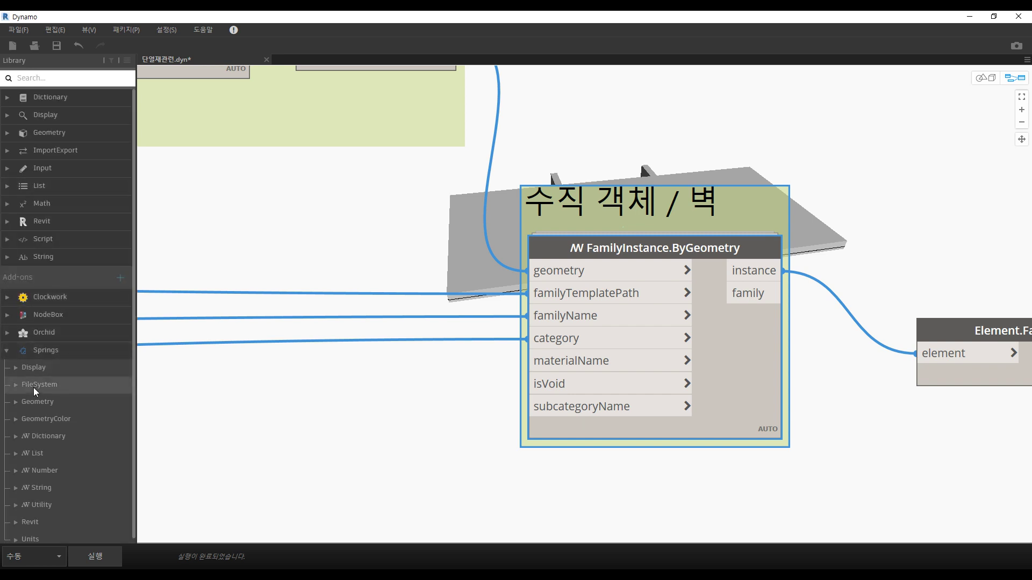
click(14, 517)
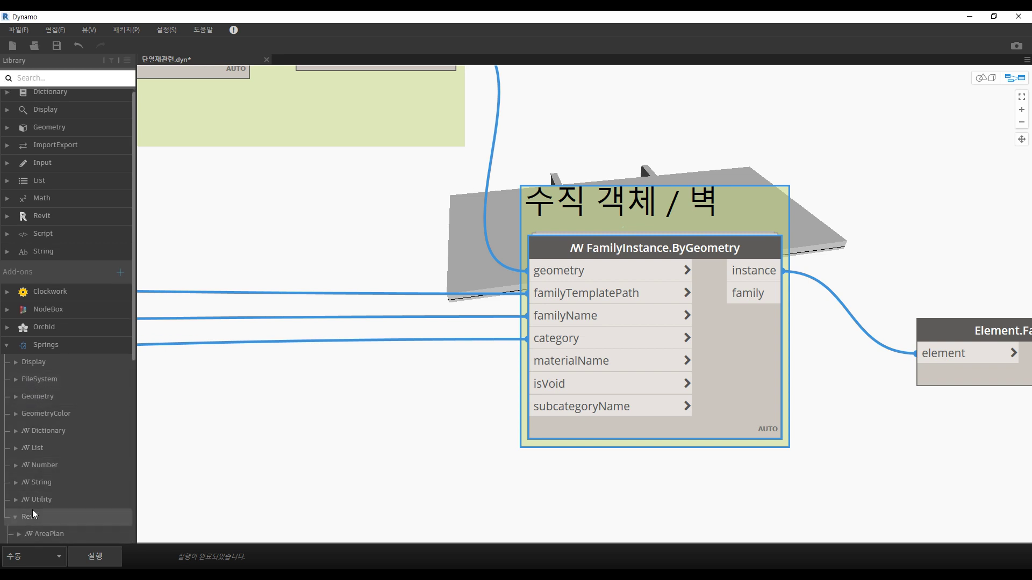
scroll(32, 510, down, 5)
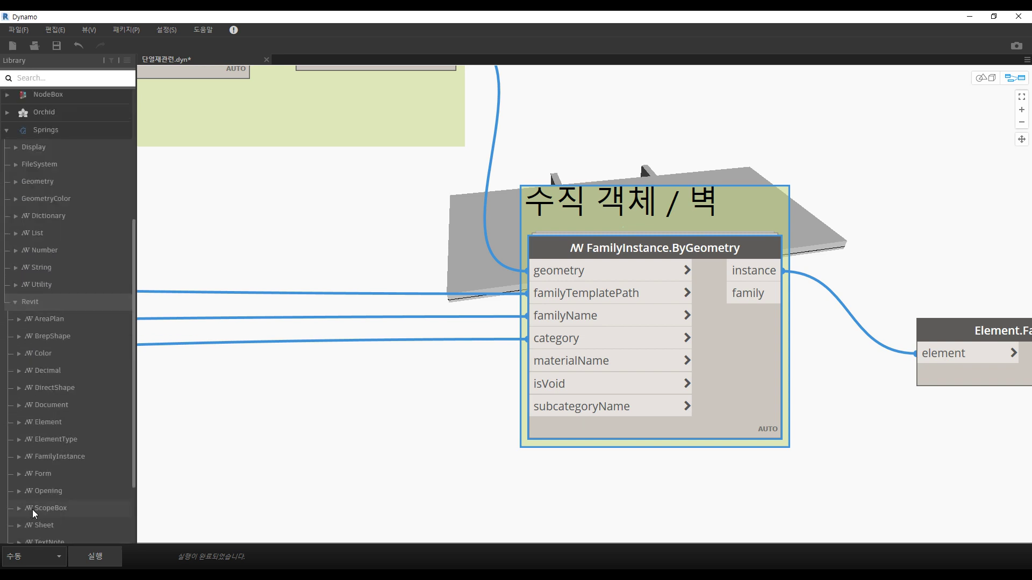
click(17, 457)
scroll(70, 482, down, 1)
scroll(75, 476, down, 2)
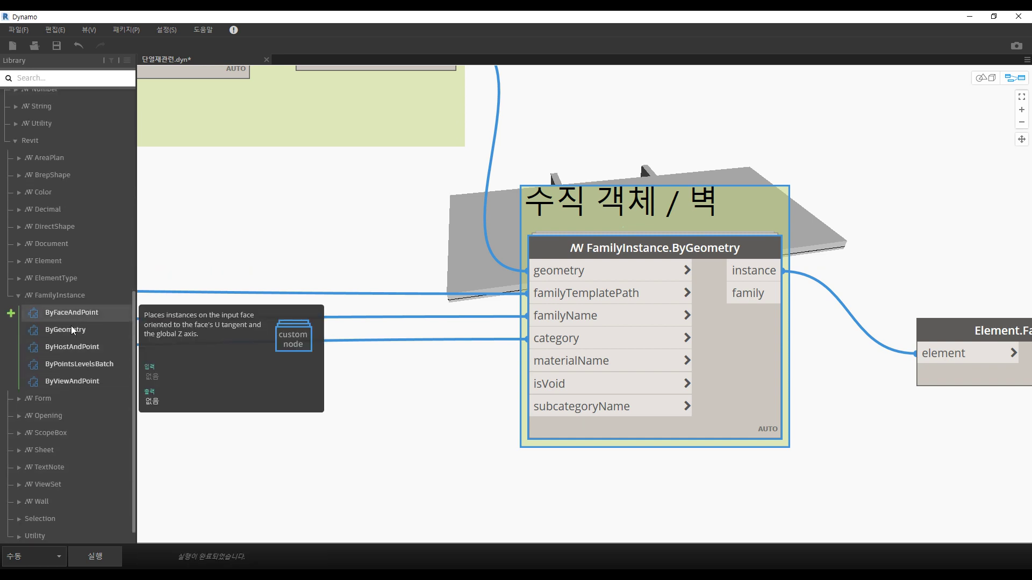
click(463, 488)
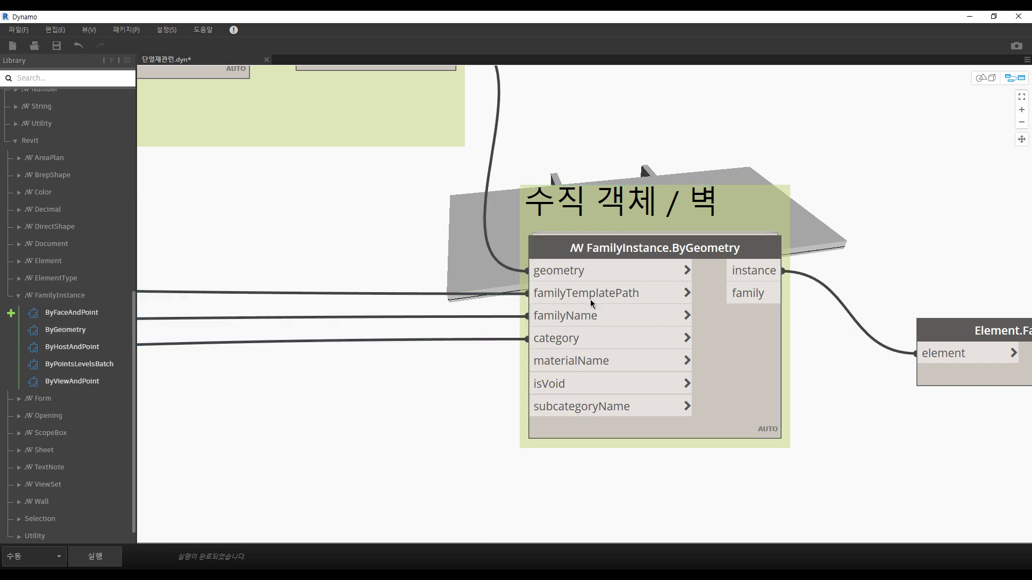
drag(686, 253, 689, 250)
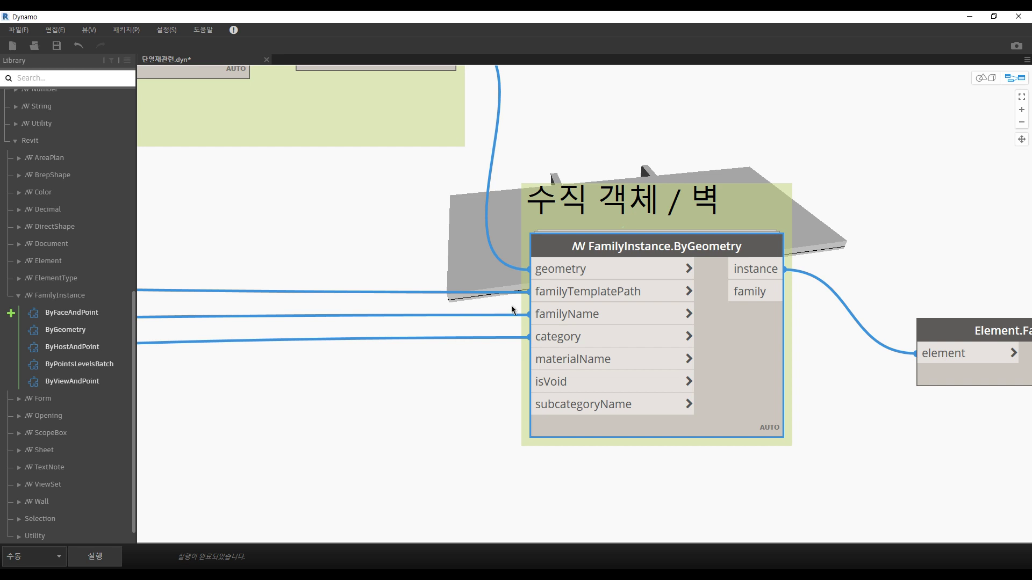
mouse_move(586, 293)
scroll(435, 372, down, 5)
scroll(435, 373, down, 3)
middle_drag(348, 427, 679, 410)
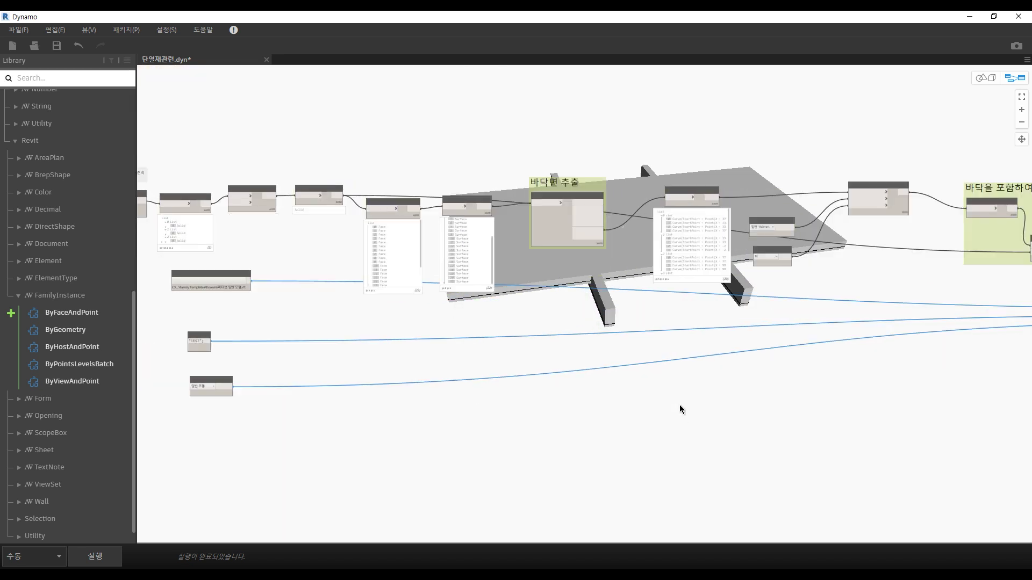
scroll(360, 341, up, 3)
scroll(472, 255, up, 3)
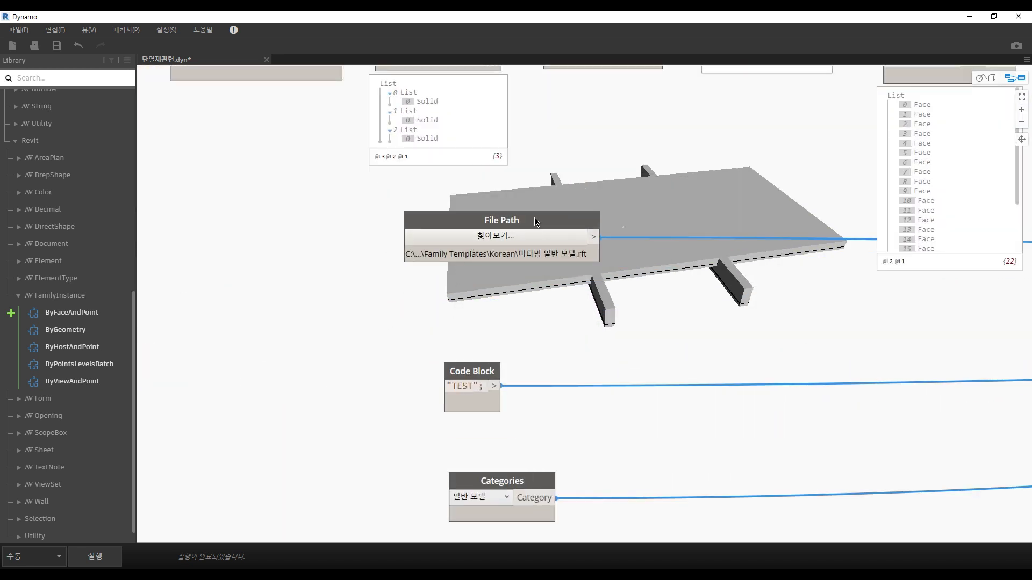
drag(534, 217, 531, 218)
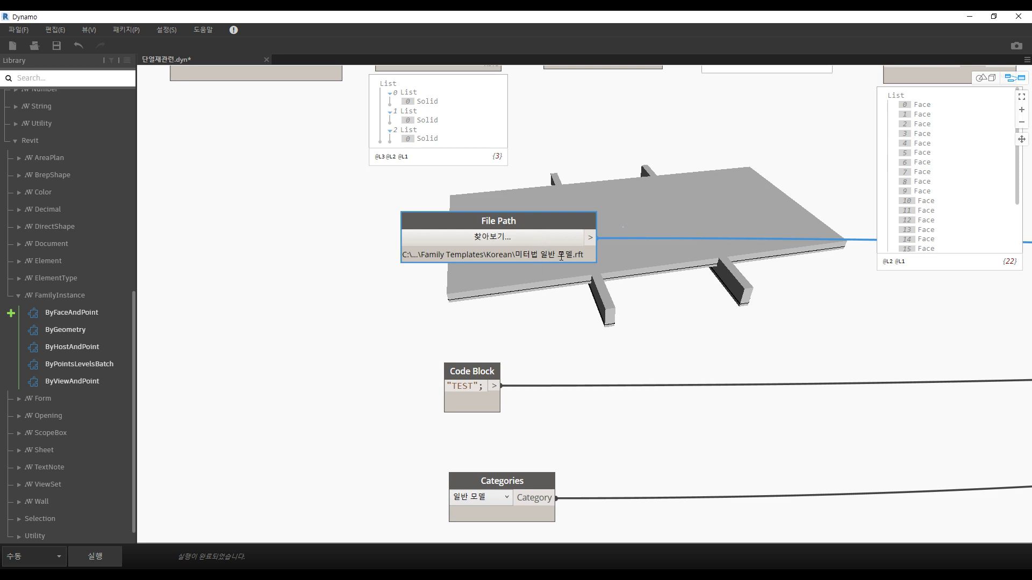
drag(583, 254, 392, 249)
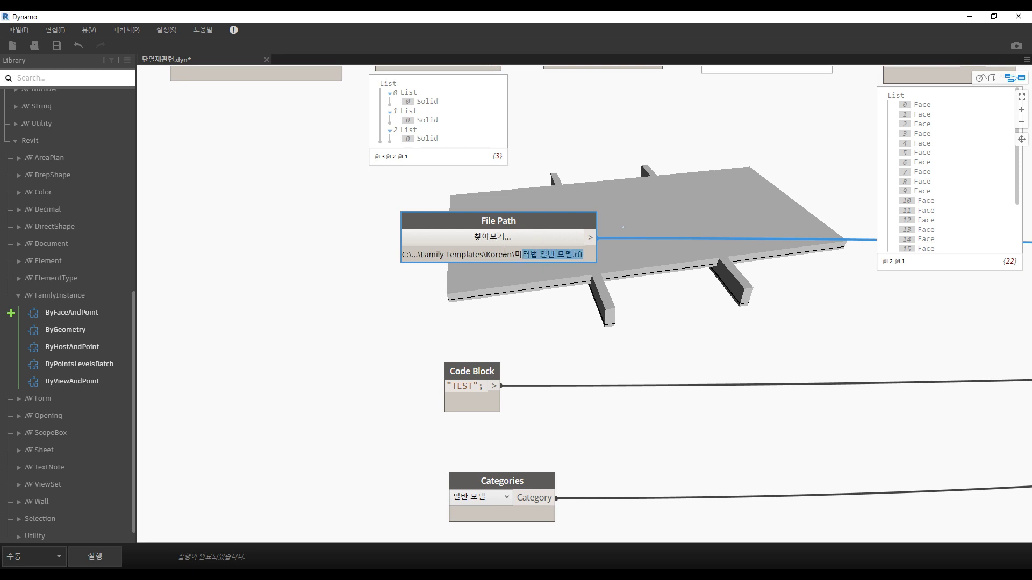
click(543, 334)
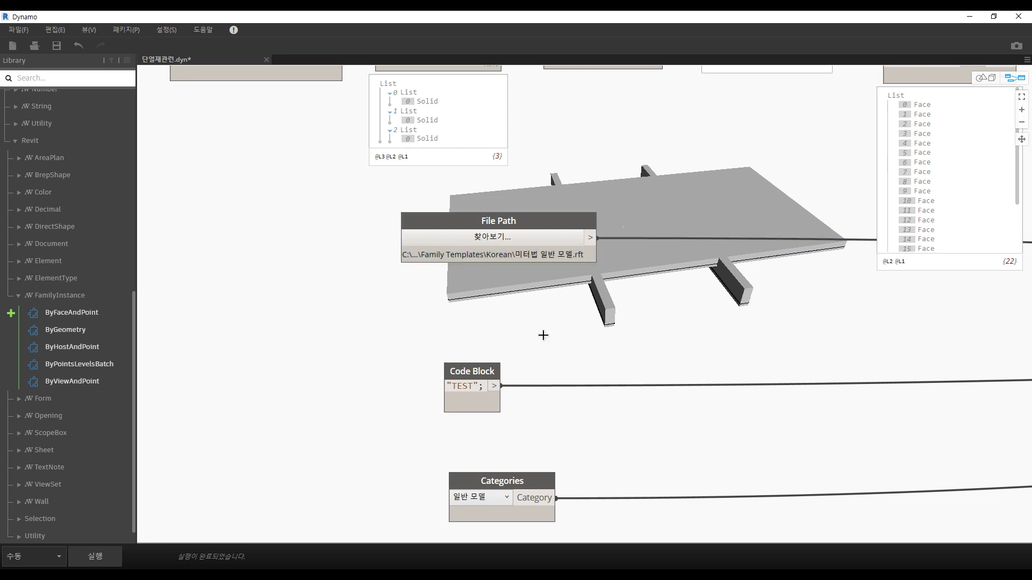
drag(485, 369, 490, 355)
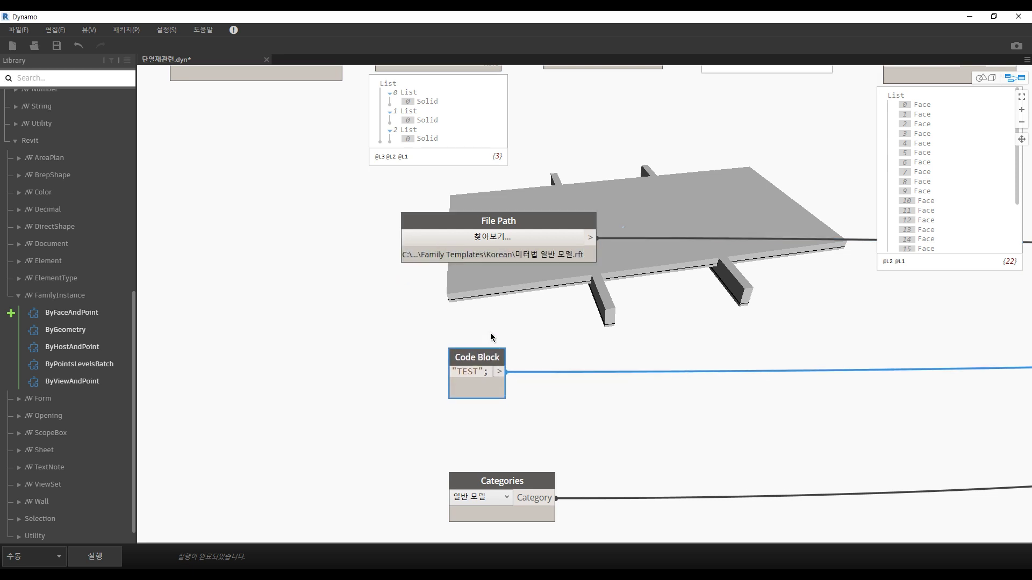
drag(512, 222, 512, 230)
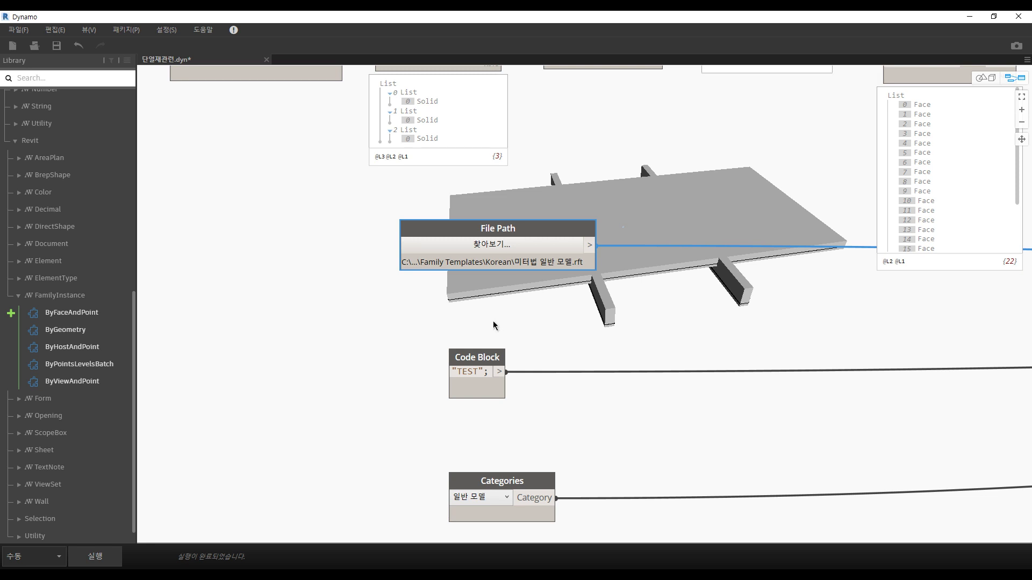
drag(482, 357, 486, 347)
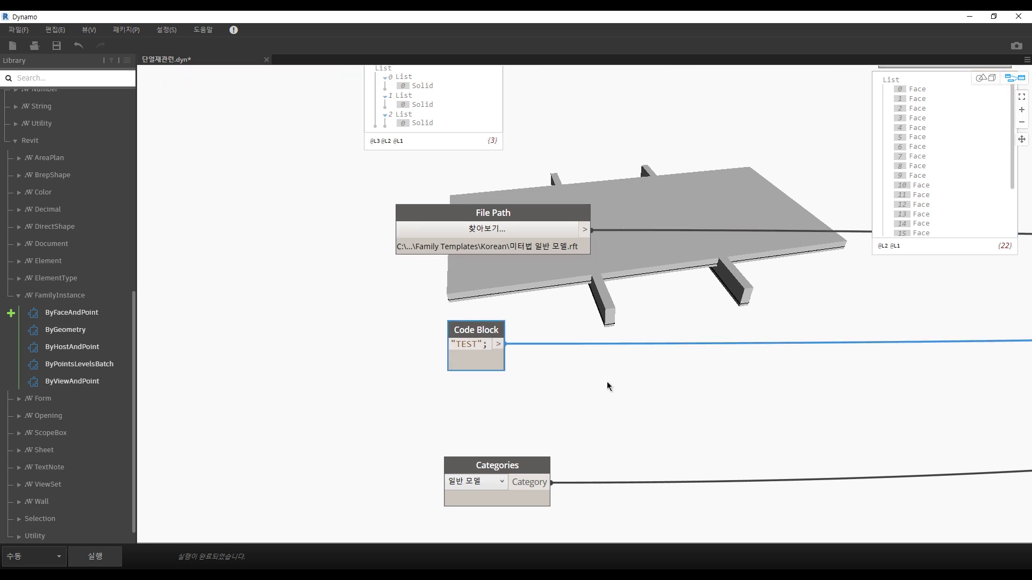
middle_drag(621, 430, 607, 388)
drag(520, 436, 501, 386)
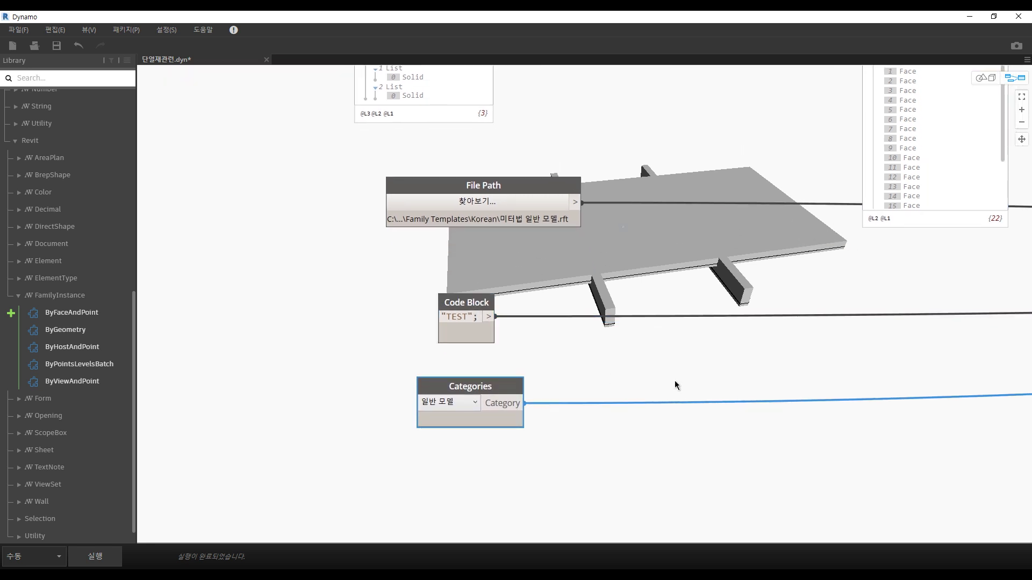
scroll(675, 380, down, 3)
middle_drag(645, 387, 427, 360)
middle_drag(771, 360, 557, 360)
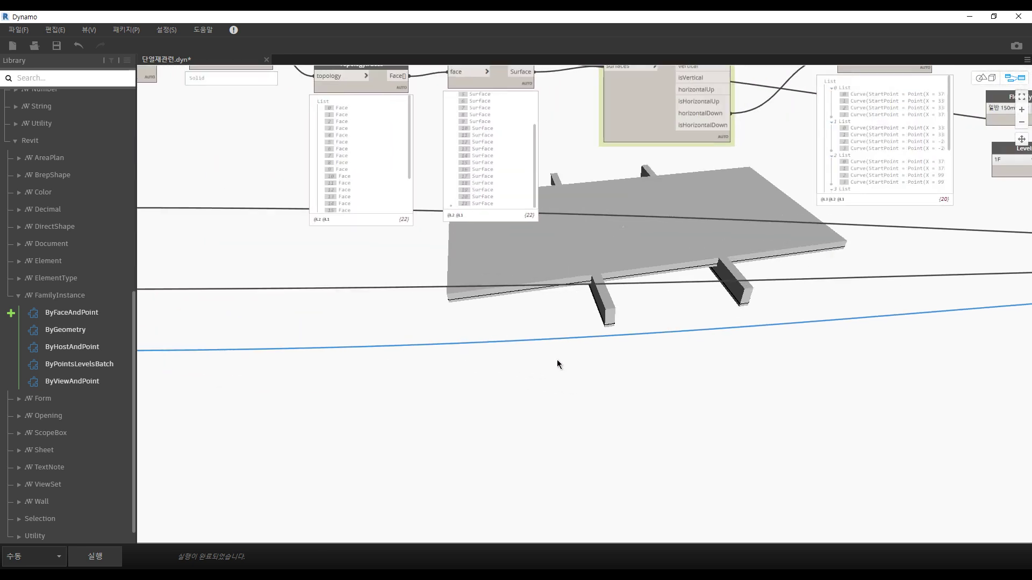
middle_drag(860, 357, 516, 356)
middle_drag(611, 352, 531, 349)
middle_drag(806, 352, 544, 351)
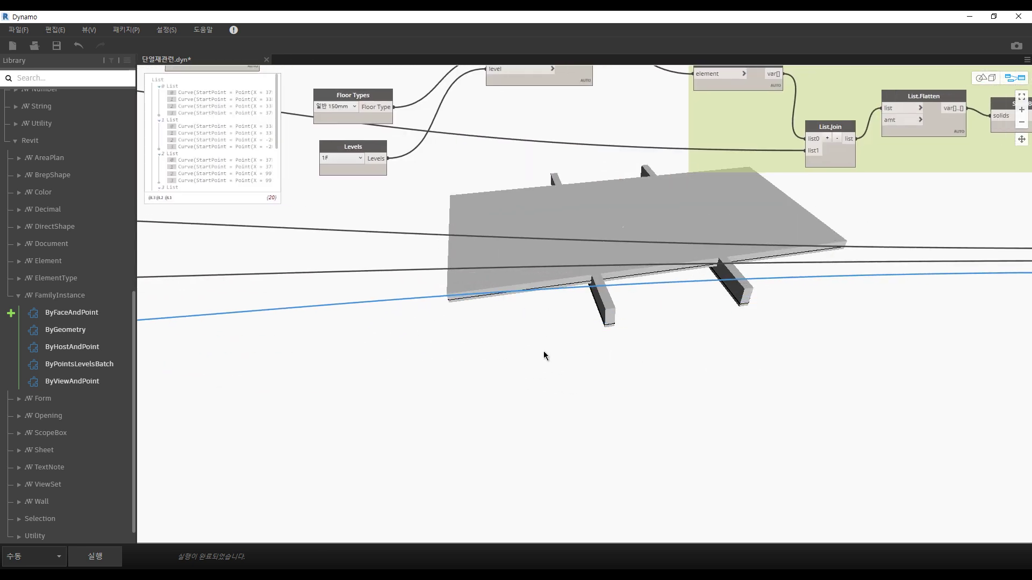
middle_drag(893, 352, 639, 353)
middle_drag(790, 344, 640, 333)
scroll(730, 318, up, 3)
Expand FamilyInstance.ByGeometry's output preview showing the TEST instance and TEST family.
scroll(730, 315, up, 1)
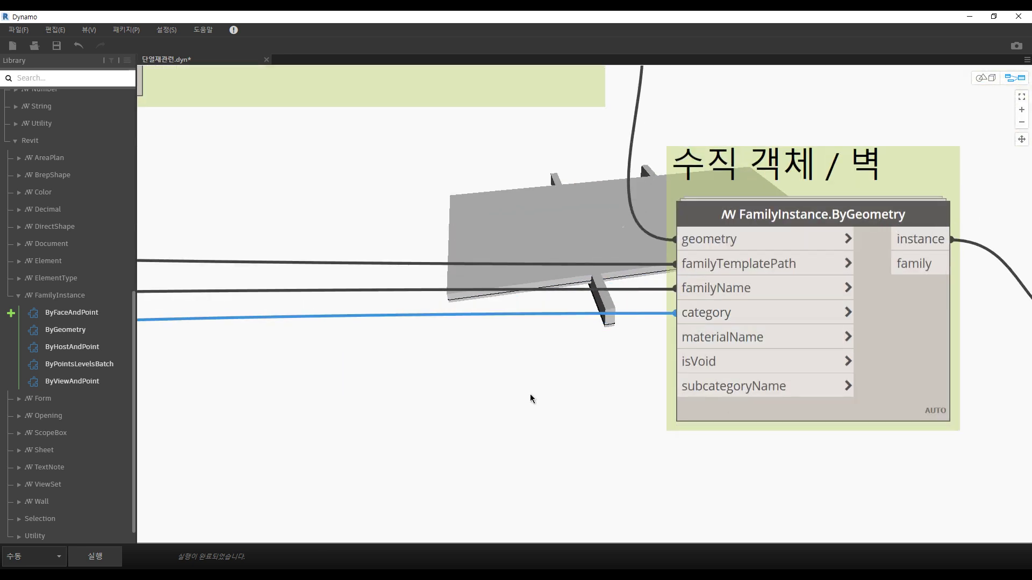
middle_drag(731, 355, 538, 317)
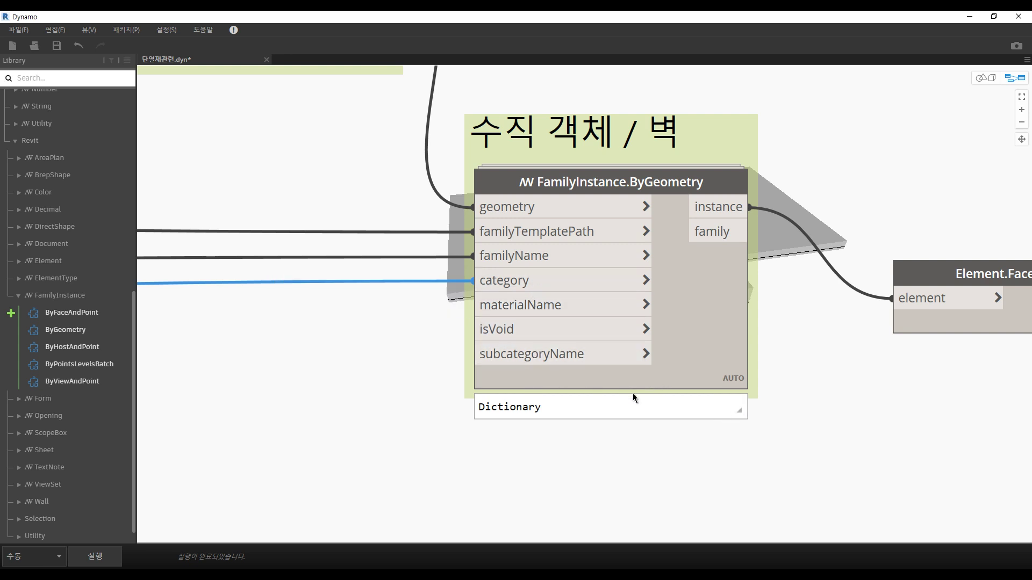
scroll(683, 395, down, 3)
middle_drag(817, 432, 700, 436)
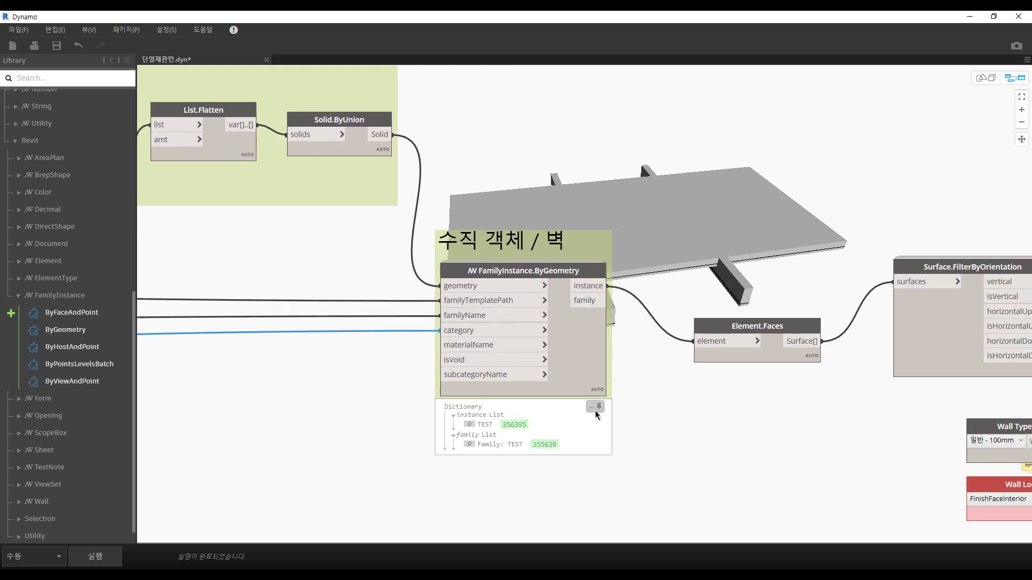
click(596, 407)
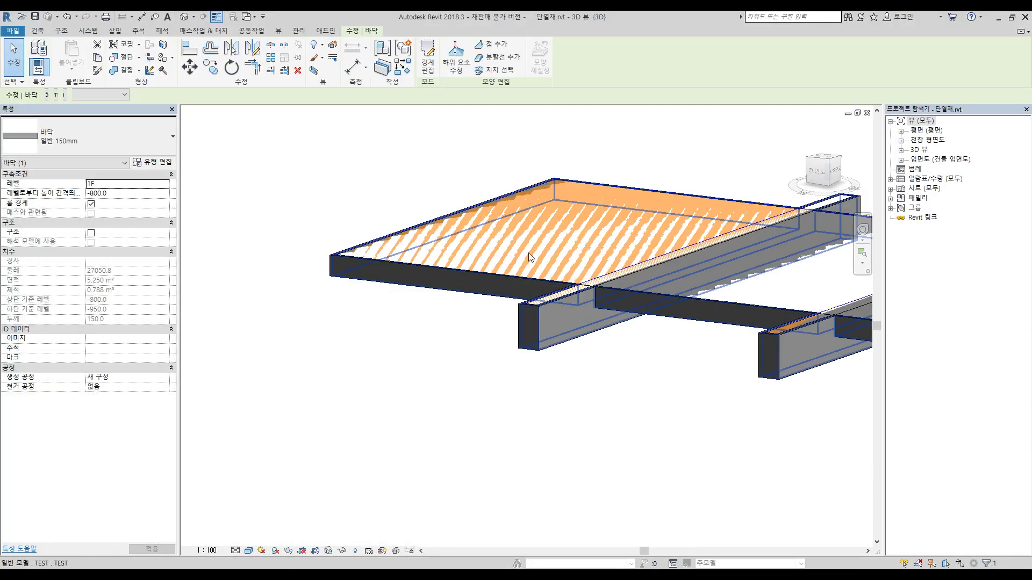
Check the TEST generic model's properties in Revit, then move Dynamo's Element.Faces node closer to the instance output.
click(417, 363)
click(492, 217)
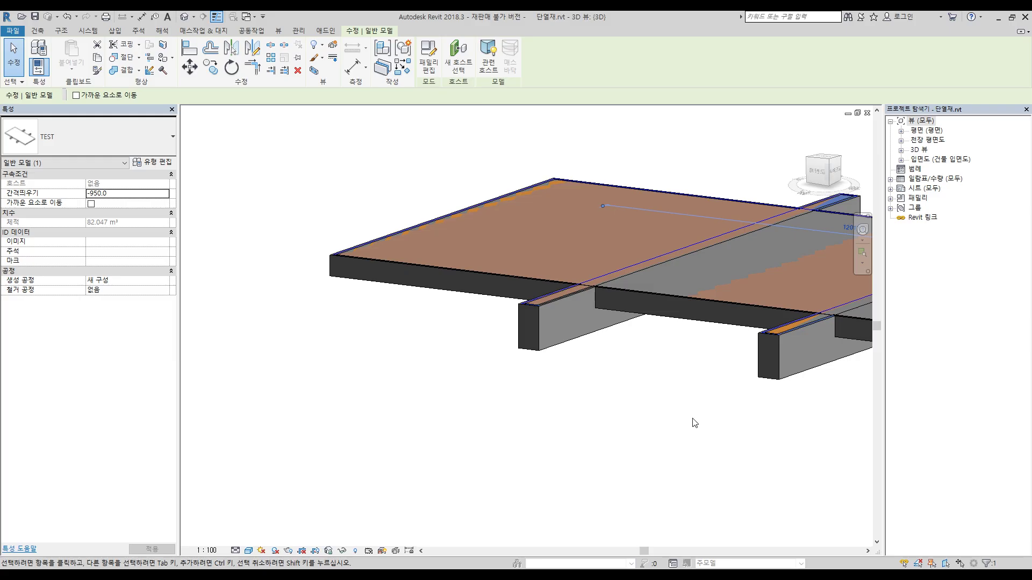
mouse_move(270, 527)
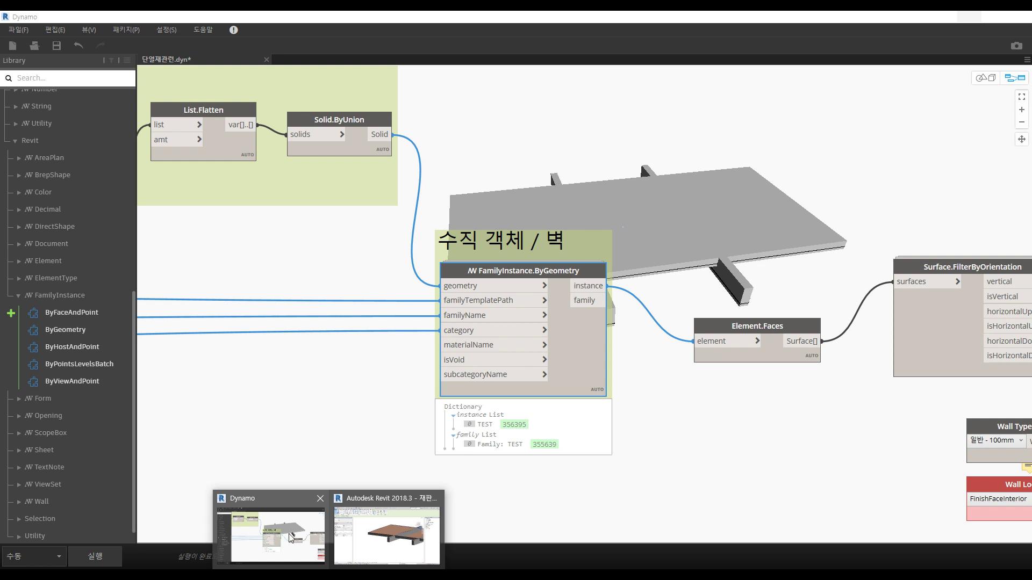
click(290, 538)
mouse_move(762, 329)
mouse_down()
mouse_move(737, 263)
mouse_move(753, 256)
mouse_up()
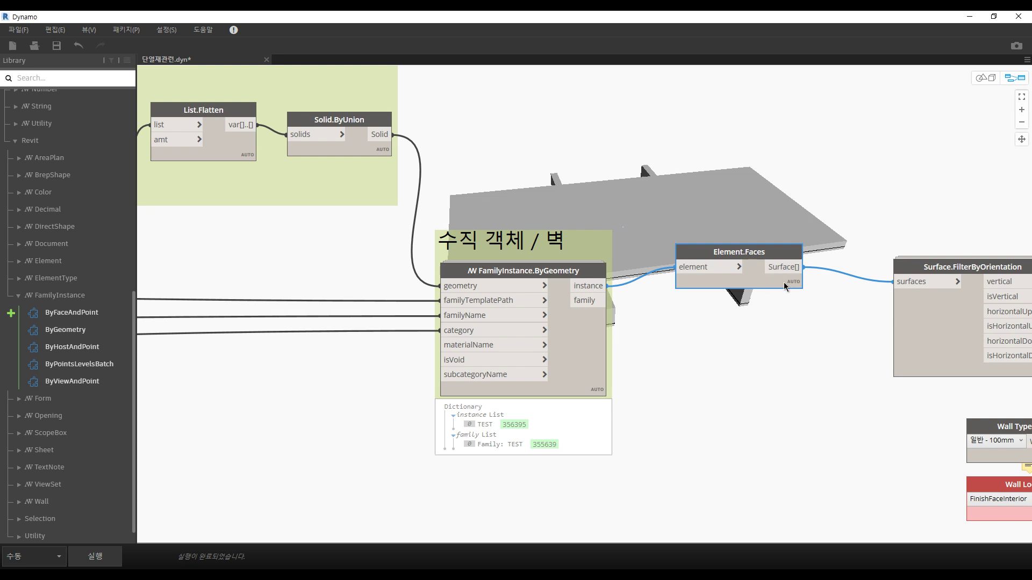
Show Surface.FilterByOrientation's isHorizontalUp preview, then pan over to Wall.ByFace.
middle_drag(809, 410, 466, 391)
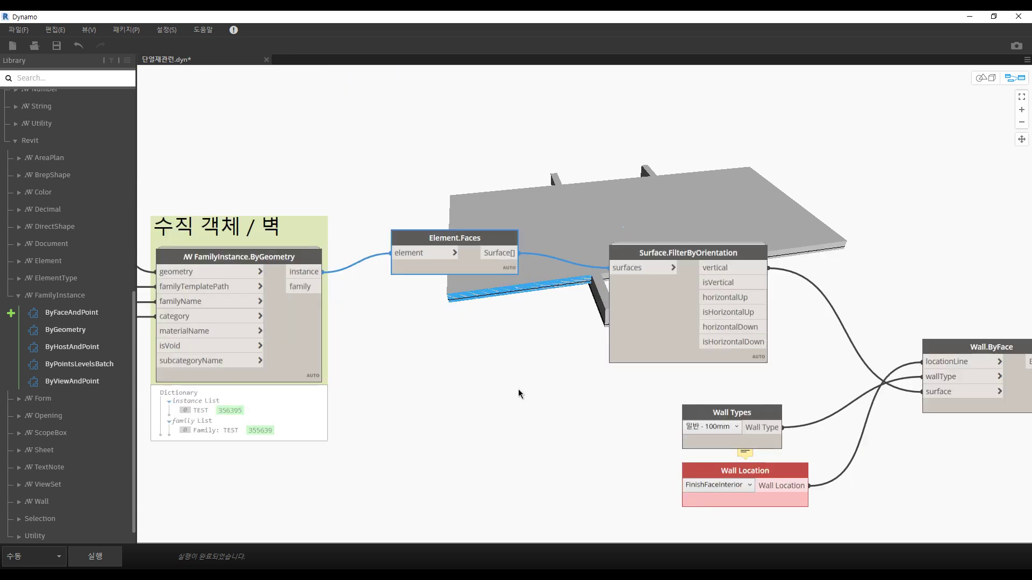
scroll(627, 353, up, 2)
click(632, 202)
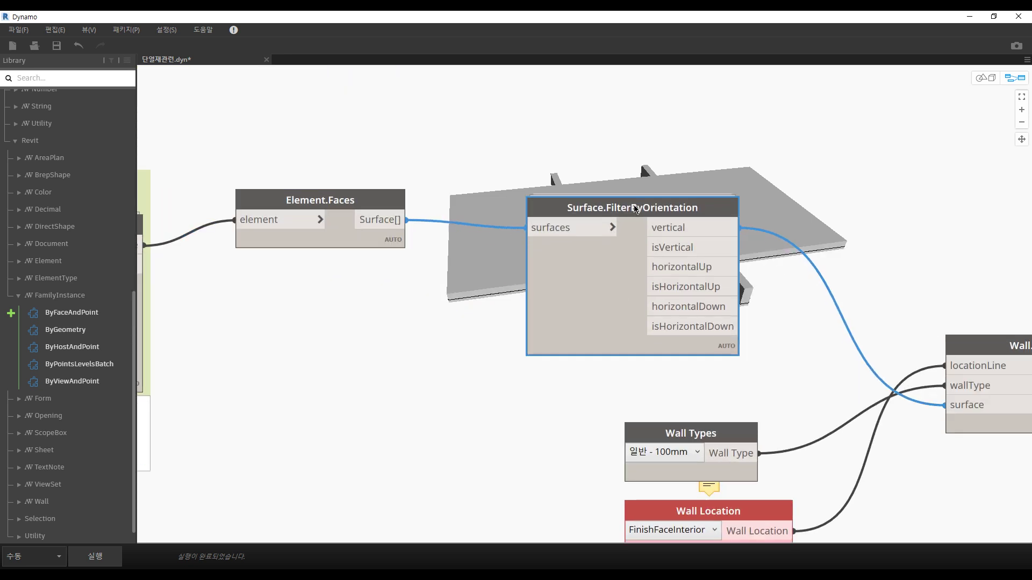
drag(632, 202, 631, 198)
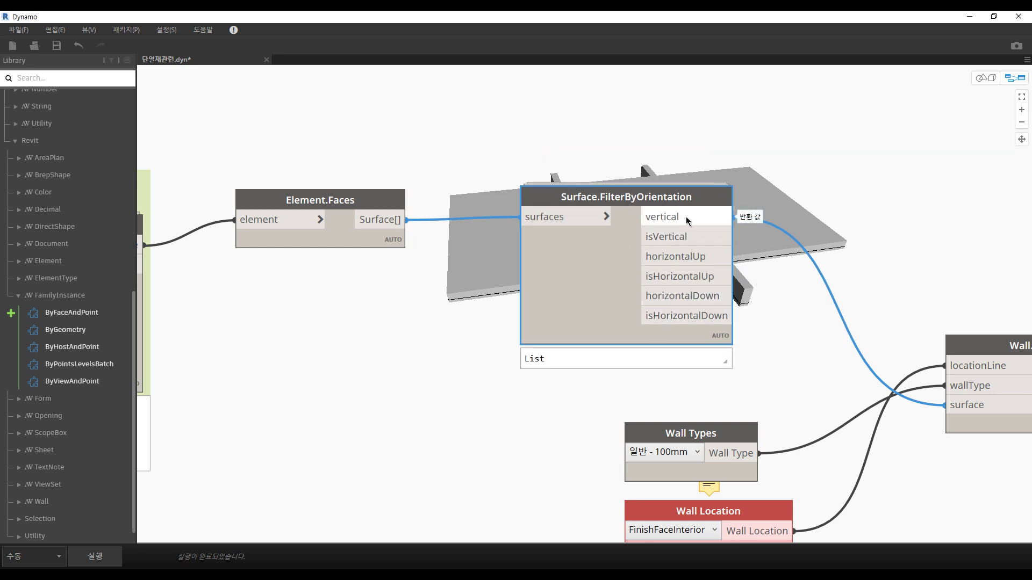
middle_drag(967, 406, 705, 325)
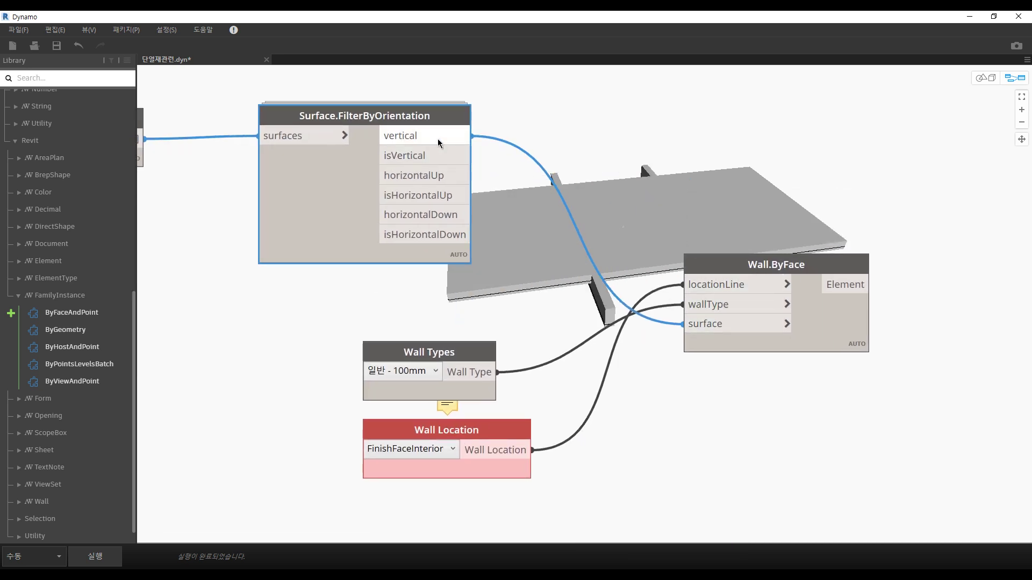
mouse_move(626, 358)
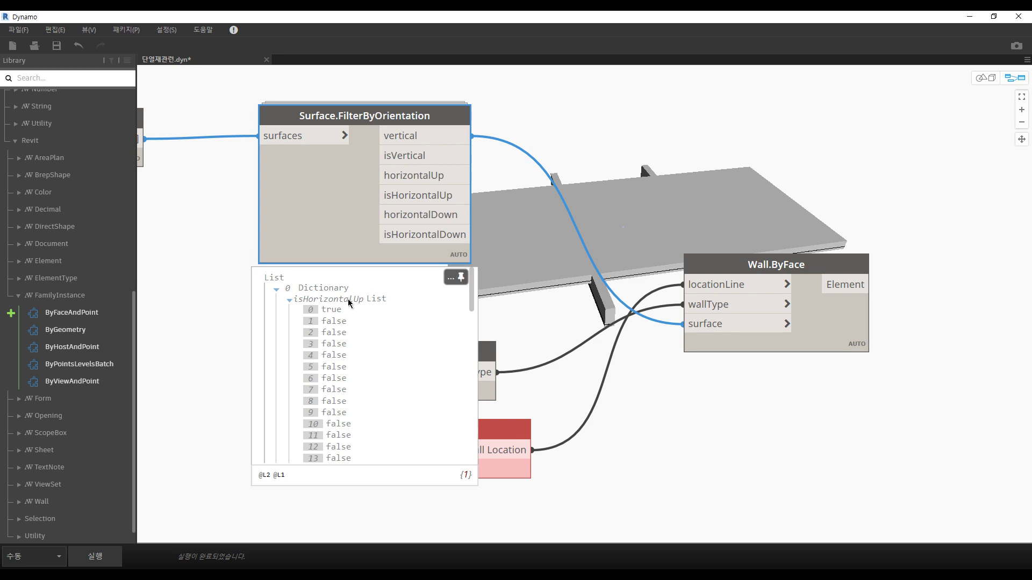
Add a Watch node fed by FilterByOrientation's vertical output and run the graph.
scroll(626, 235, down, 2)
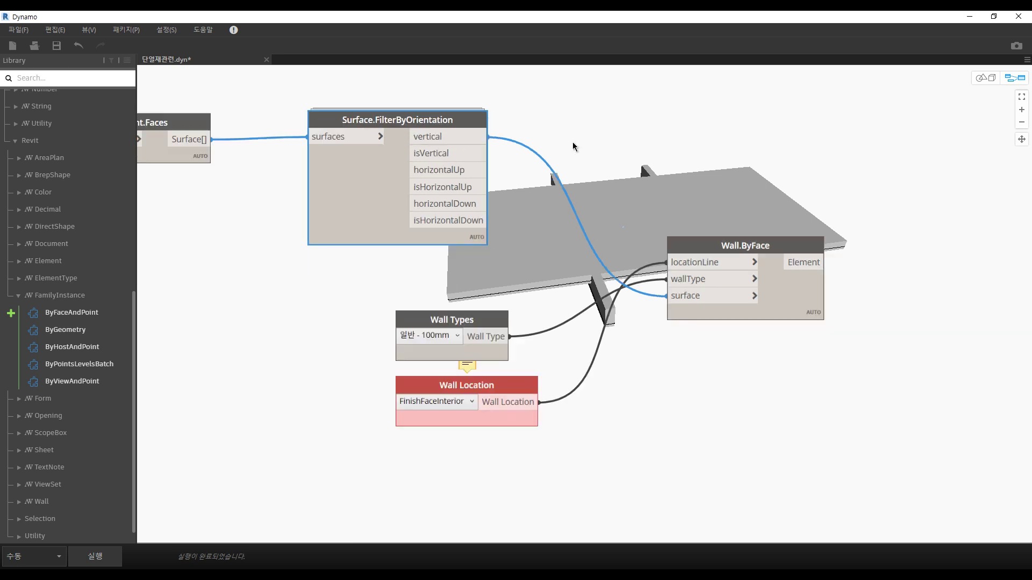
scroll(627, 235, up, 1)
right_click(621, 195)
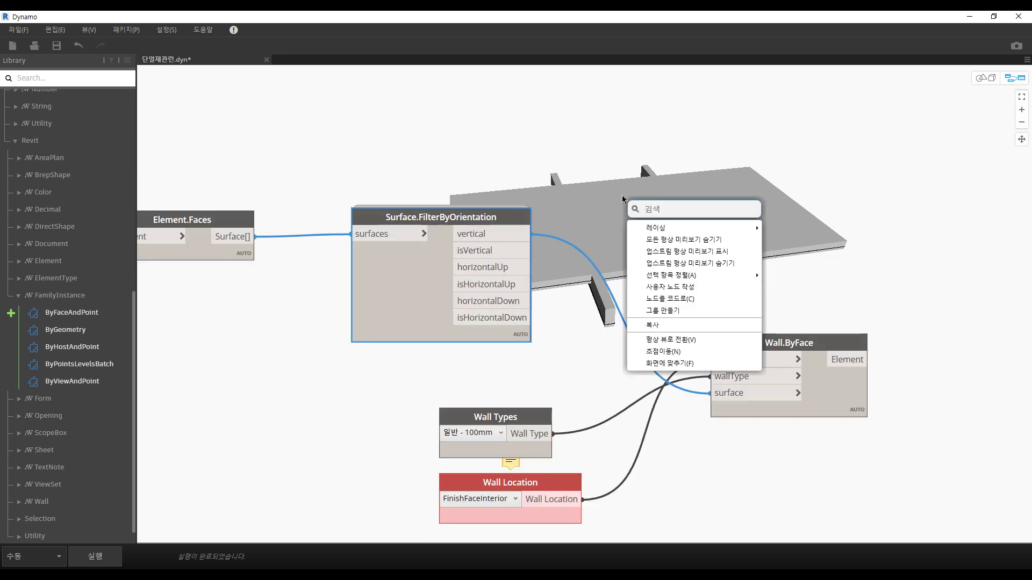
text(wat)
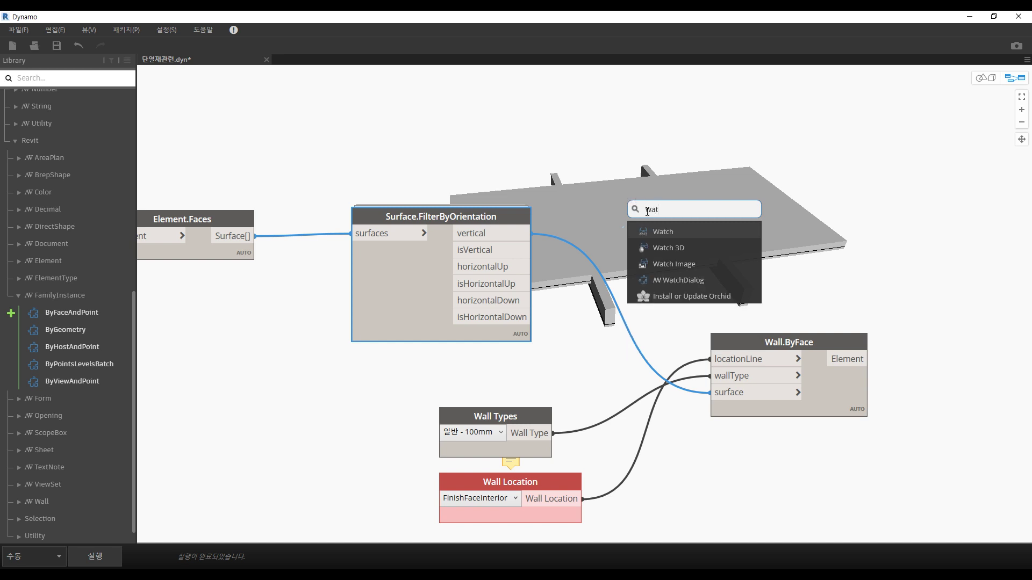
click(679, 236)
drag(708, 246, 649, 217)
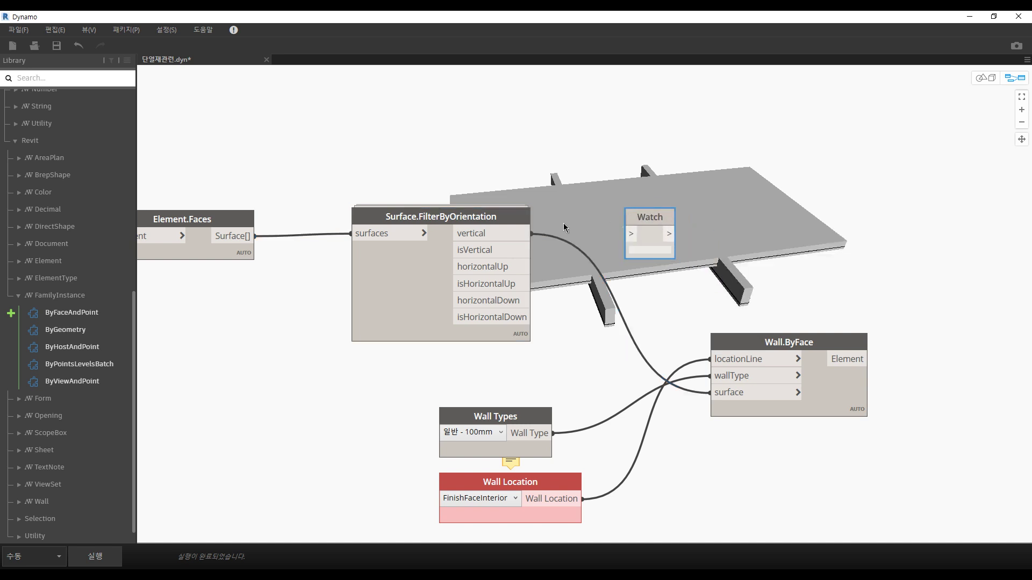
drag(531, 233, 627, 235)
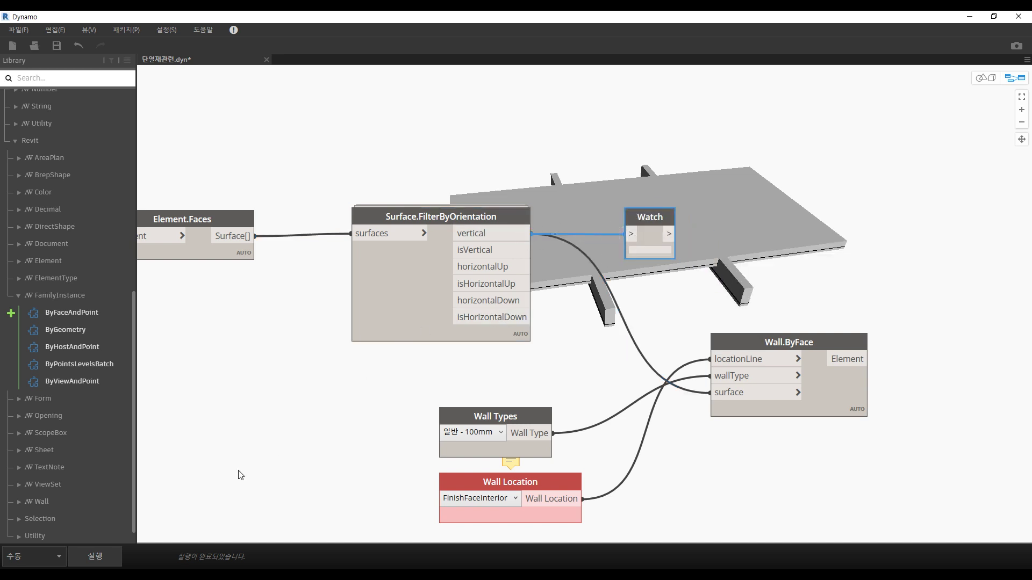
click(100, 560)
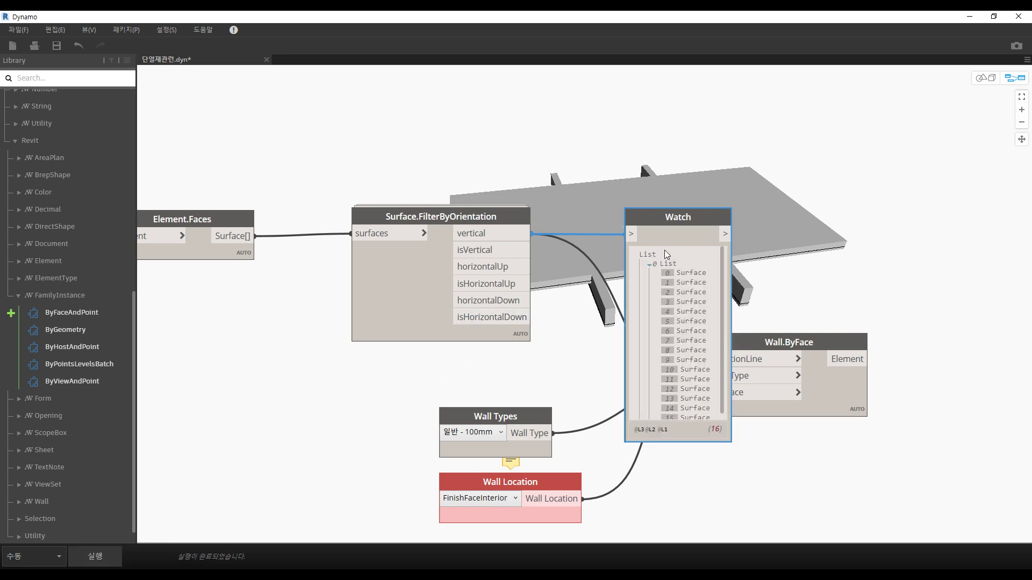
Confirm the 16 vertical surfaces, then delete the temporary Watch node.
drag(687, 218, 647, 126)
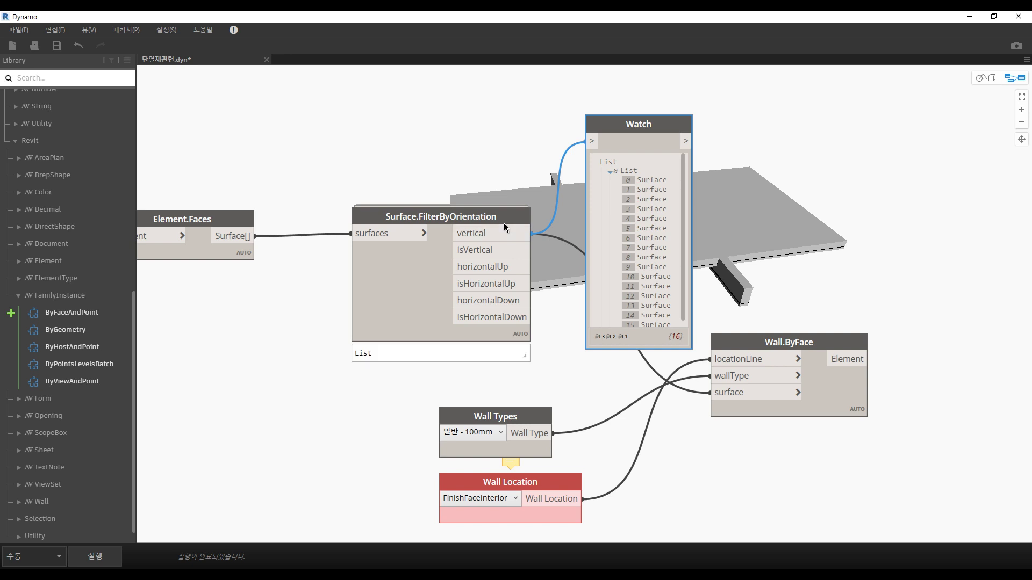
mouse_move(504, 227)
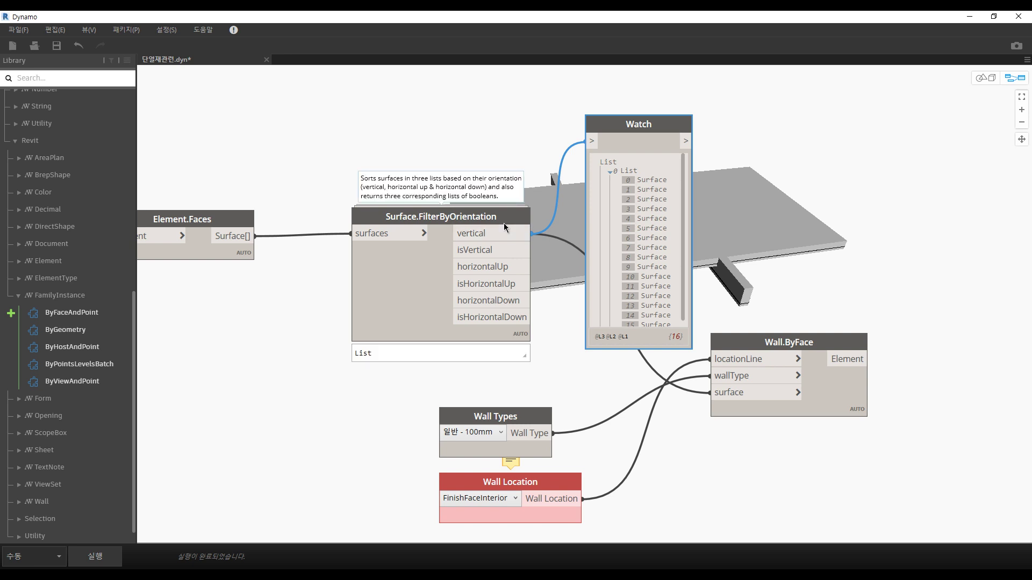
right_click(655, 124)
click(672, 132)
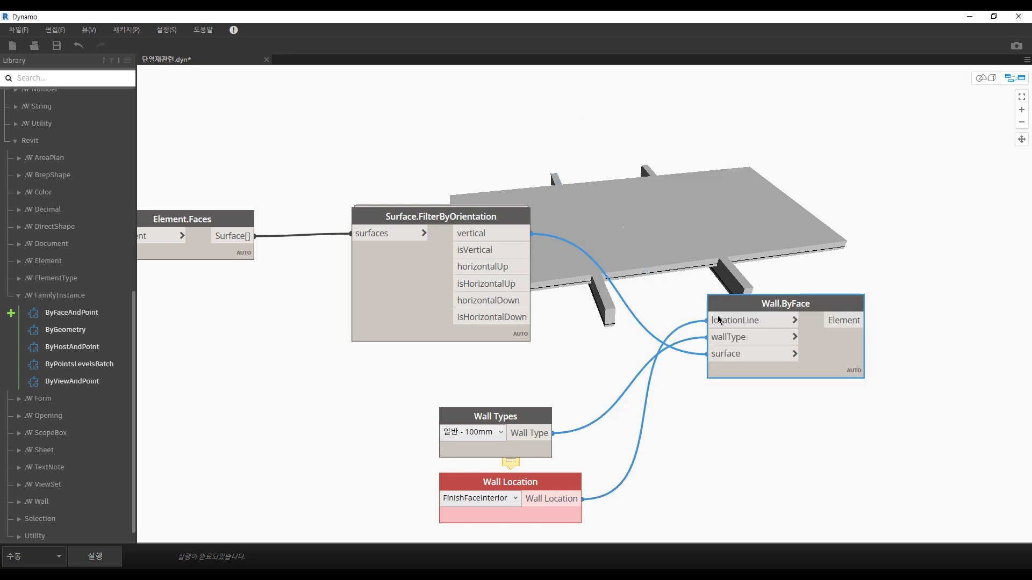
mouse_move(788, 342)
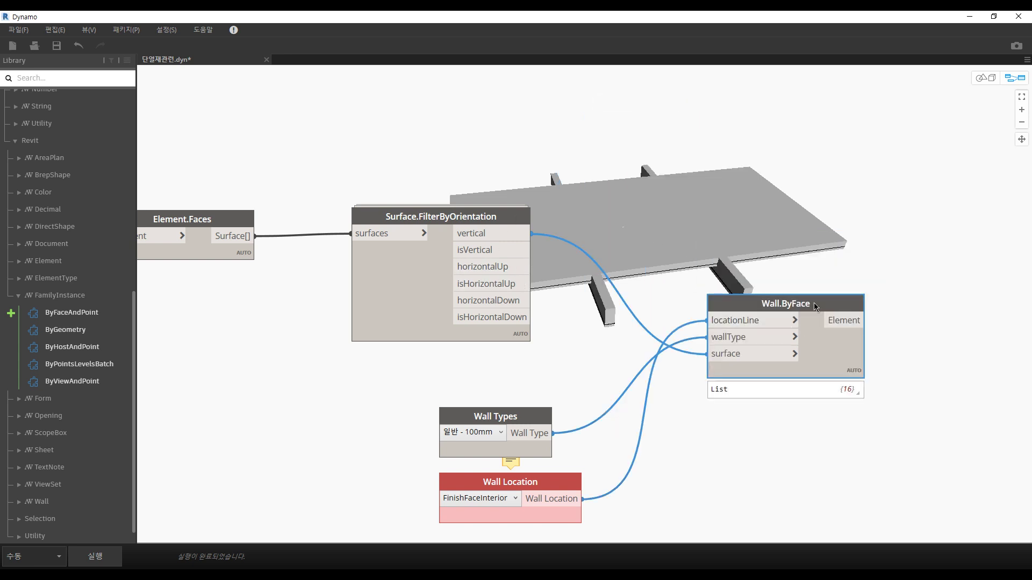
Expand Revit > Elements > Wall in the library, nudge Wall.ByFace and clean up the layout.
scroll(64, 282, up, 5)
scroll(63, 278, up, 5)
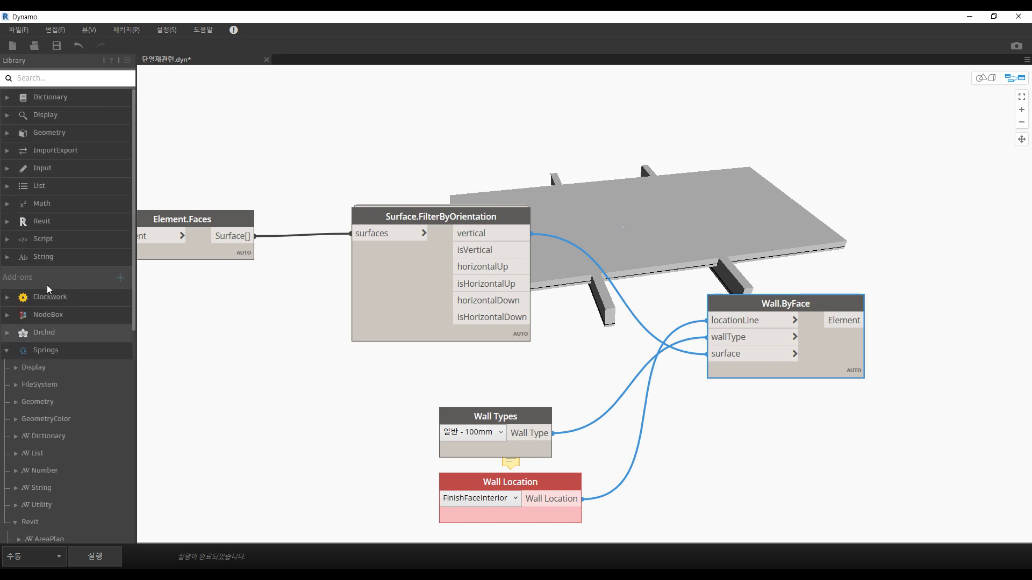
click(8, 222)
click(15, 271)
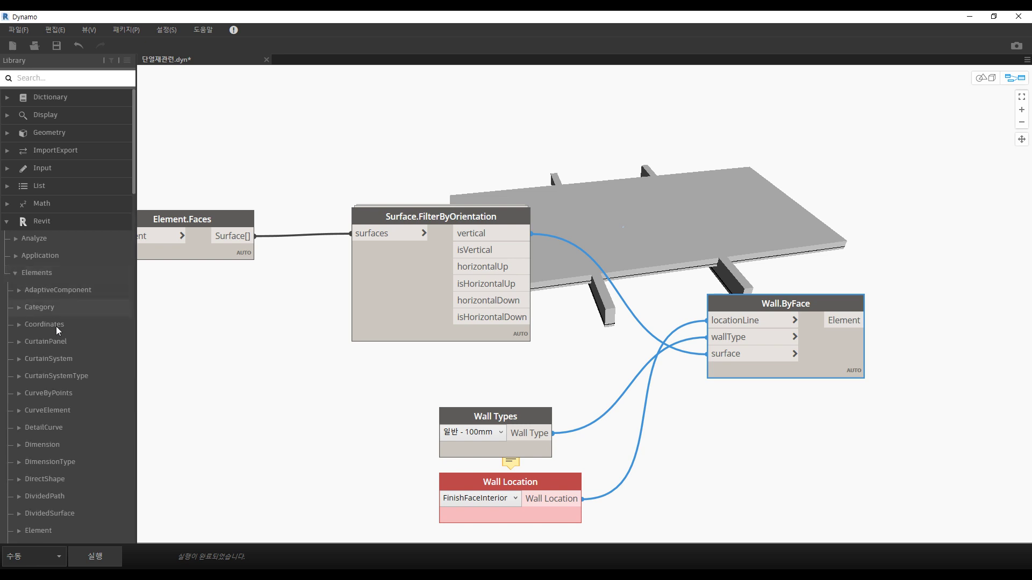
scroll(56, 327, down, 3)
scroll(56, 327, down, 3)
scroll(56, 326, down, 3)
scroll(56, 327, down, 3)
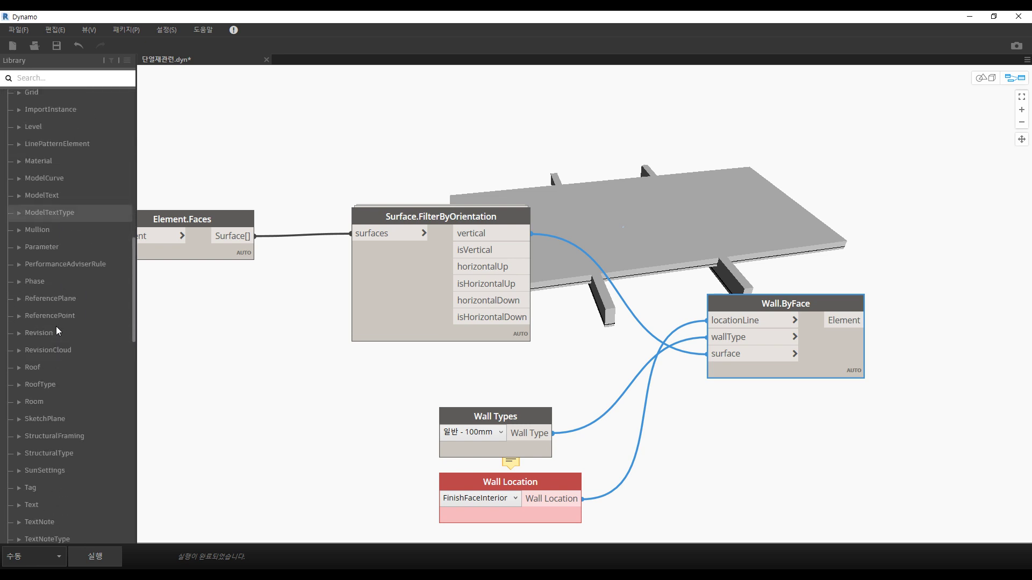
scroll(55, 326, down, 4)
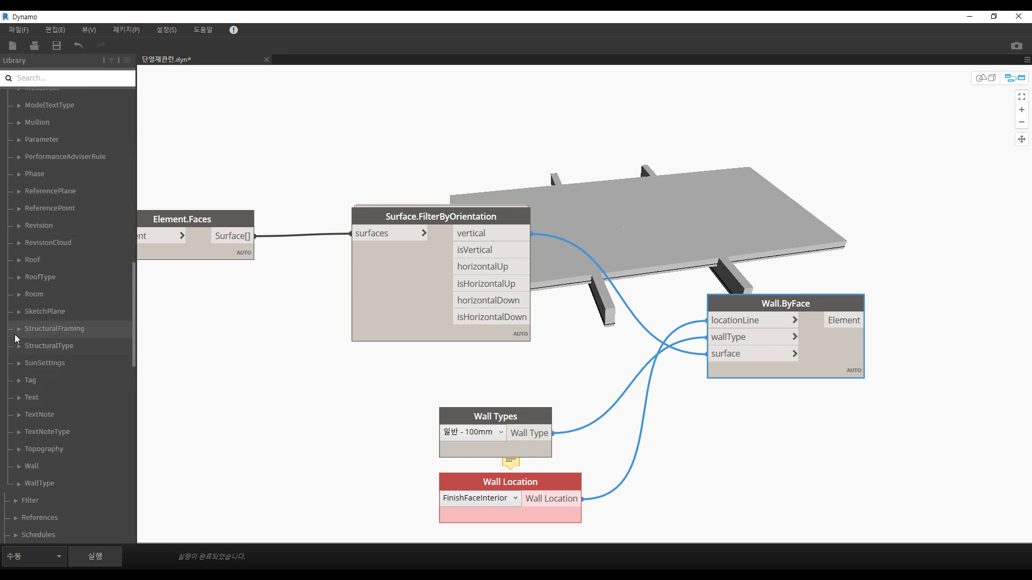
scroll(16, 344, down, 3)
scroll(17, 354, down, 3)
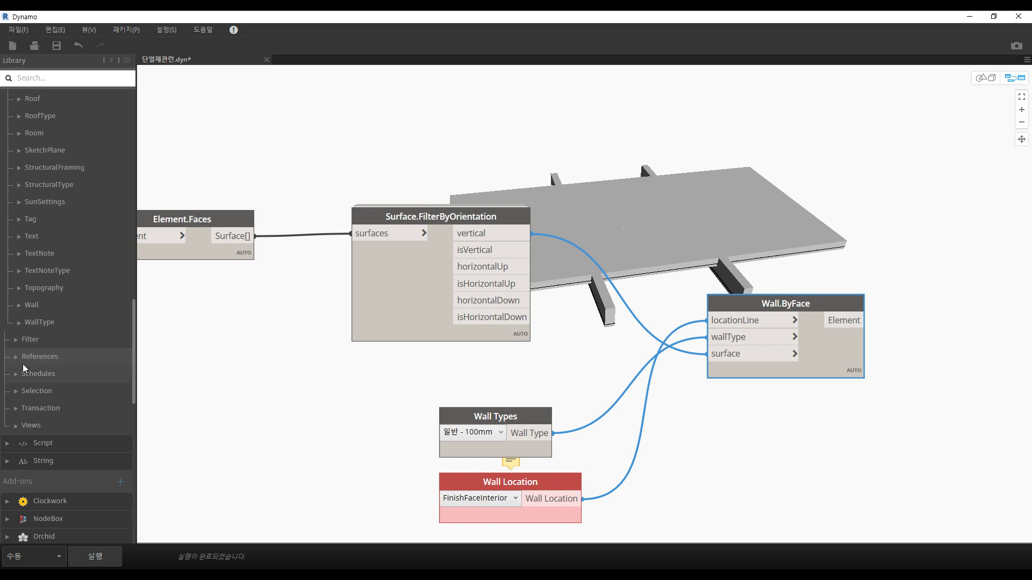
click(16, 307)
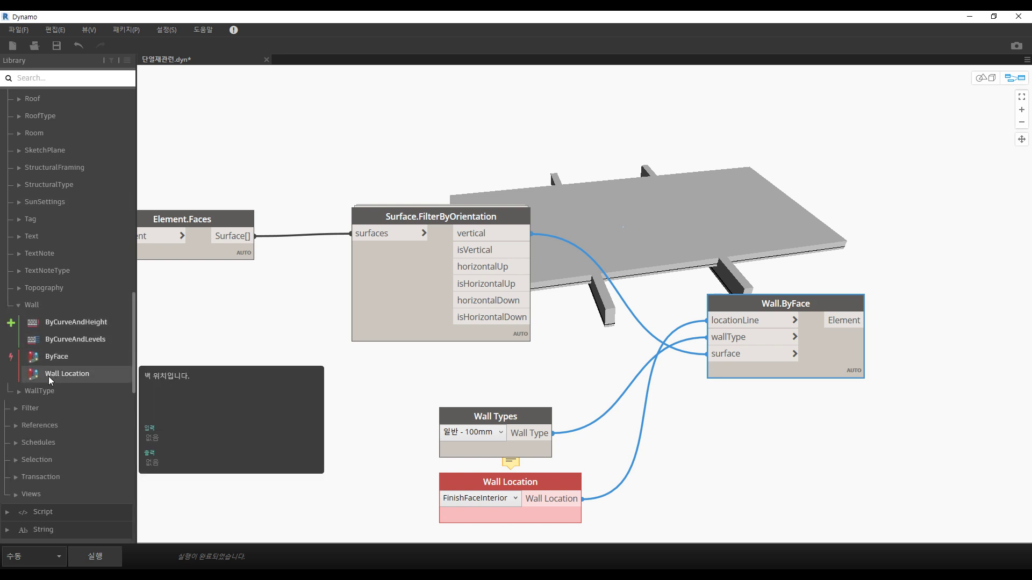
drag(804, 311, 804, 300)
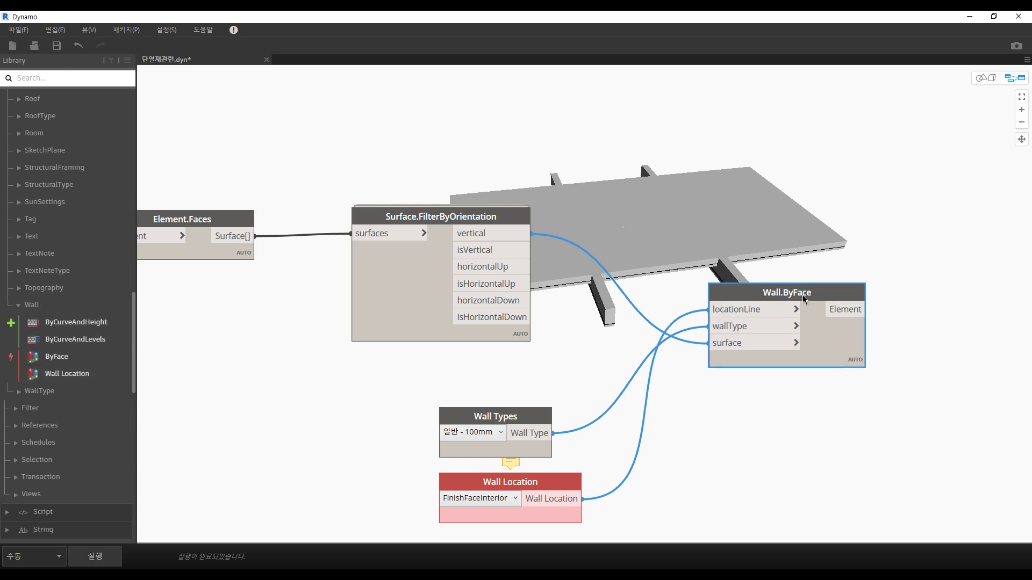
key(ctrl+l)
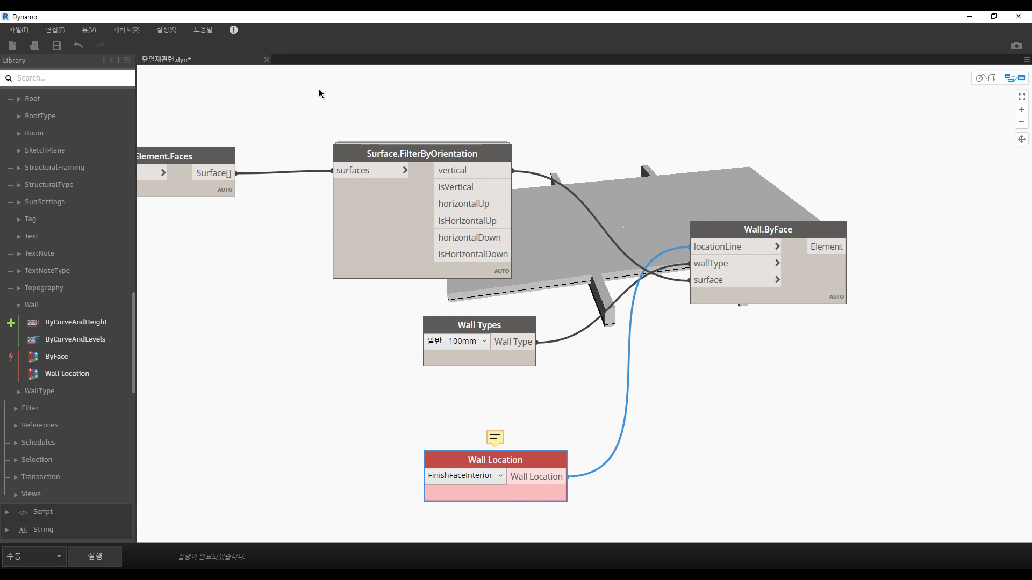
Close Dynamo without saving, reopen the recent graph and unfreeze its nodes so Wall.ByFace runs.
click(1019, 16)
click(550, 325)
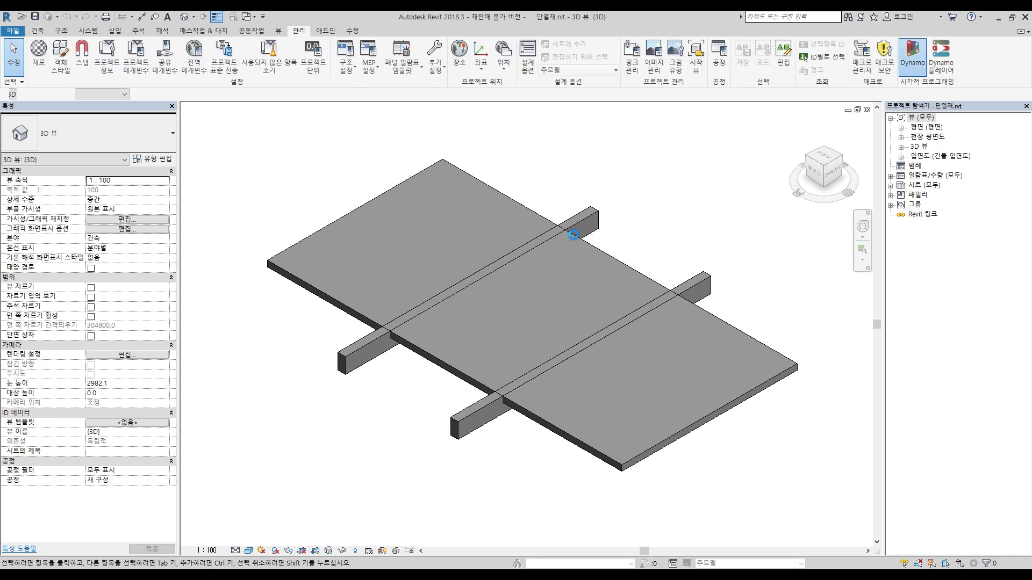
click(369, 263)
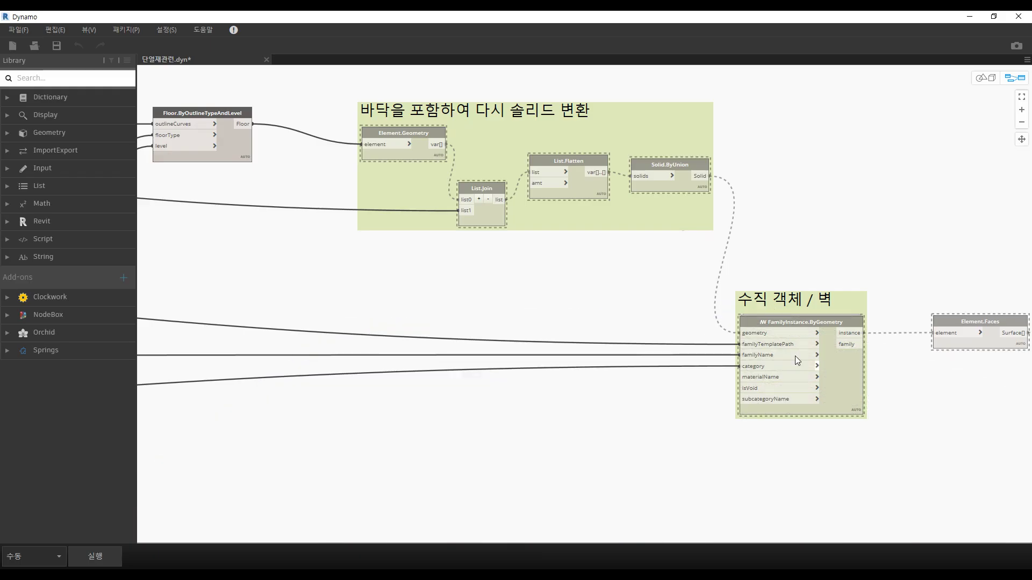
right_click(417, 129)
click(471, 194)
middle_drag(732, 421, 576, 378)
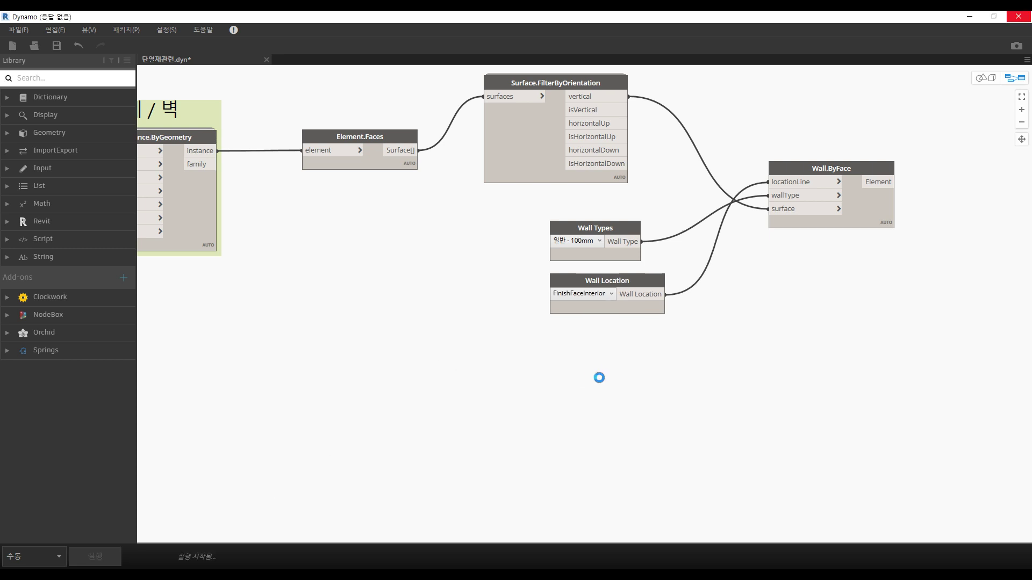
mouse_move(495, 265)
middle_down()
mouse_move(495, 316)
mouse_move(476, 353)
middle_up()
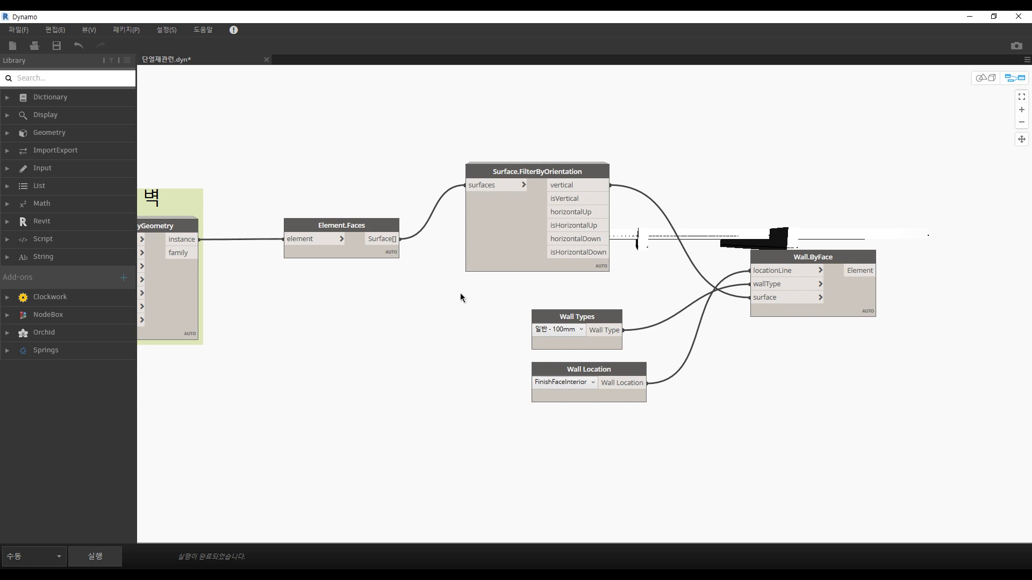
drag(441, 108, 482, 139)
Minimize Dynamo and orbit Revit's 3D view to check the thin wall beside the column.
click(976, 18)
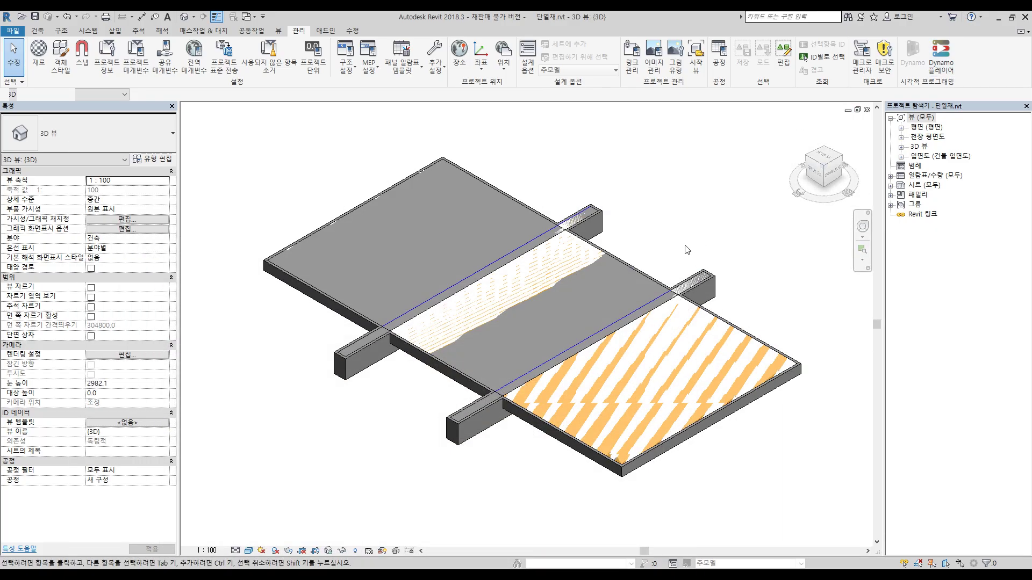
mouse_move(526, 298)
shift+middle_down()
mouse_move(498, 365)
mouse_move(444, 375)
shift+middle_up()
scroll(408, 379, up, 3)
scroll(404, 382, up, 2)
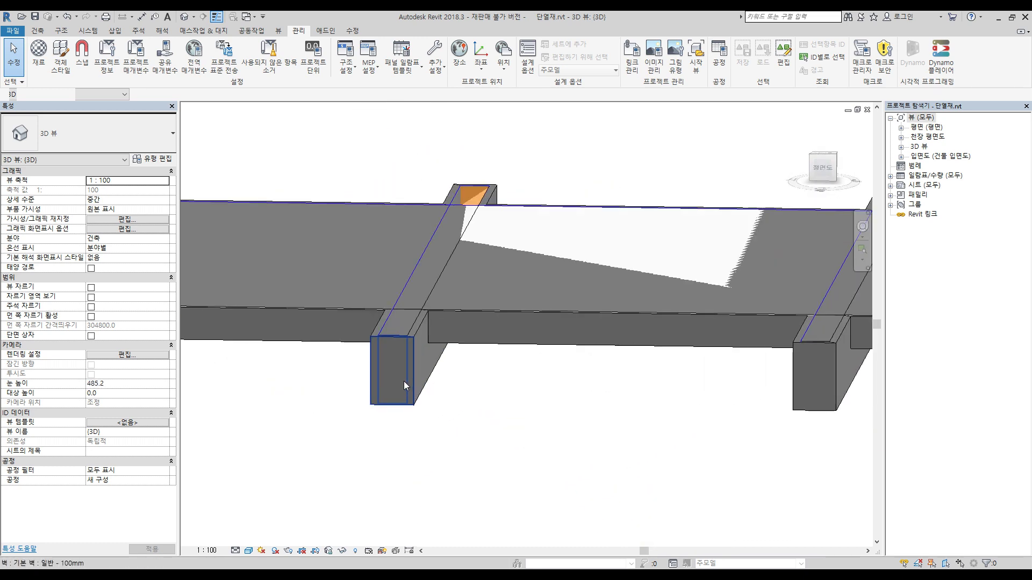
click(431, 346)
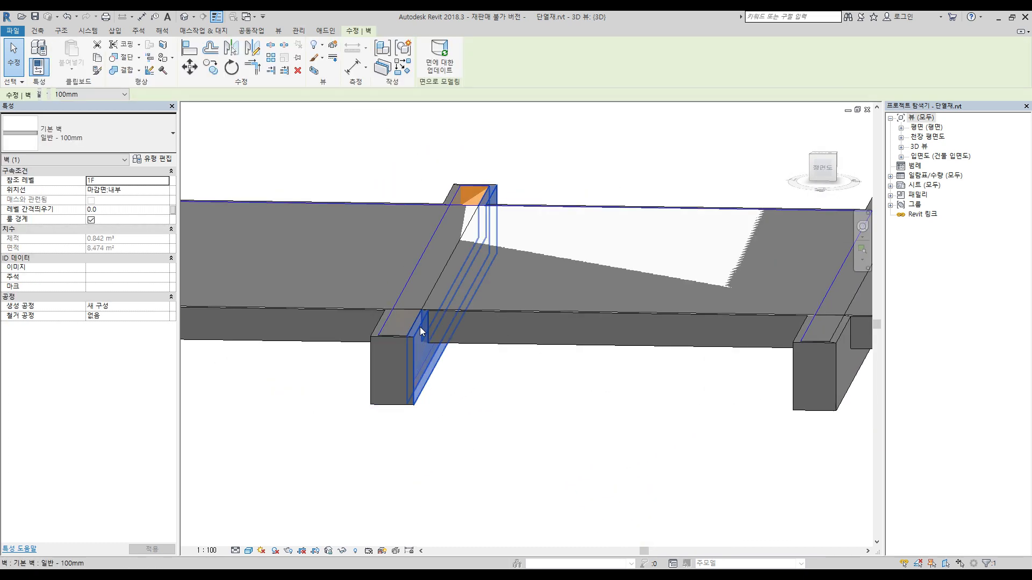
click(472, 411)
Inspect the 100 mm walls on the column's left, right and front sides.
mouse_move(375, 363)
shift+middle_down()
mouse_move(402, 406)
mouse_move(369, 347)
mouse_move(320, 334)
shift+middle_up()
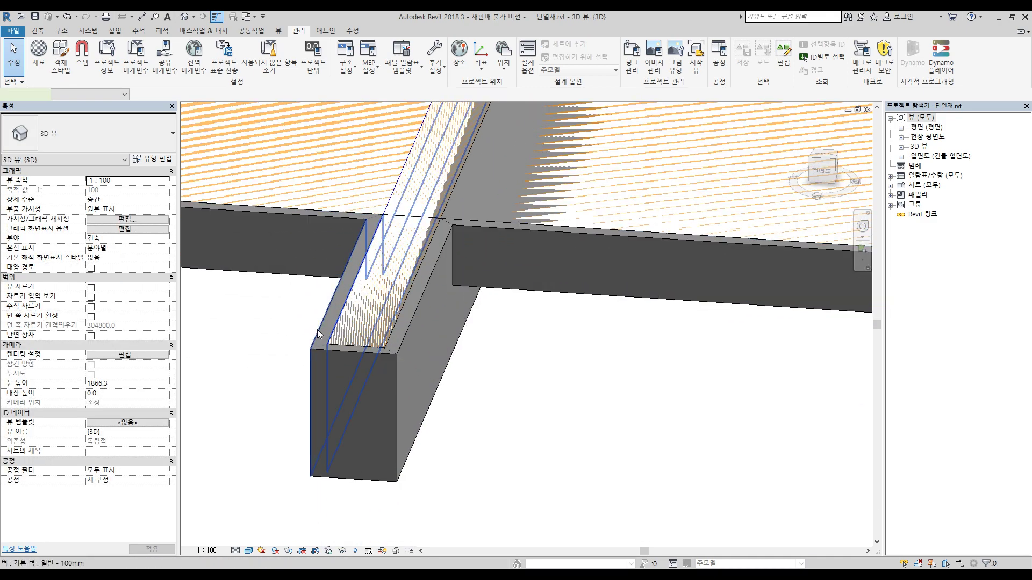
click(318, 330)
click(341, 369)
click(411, 343)
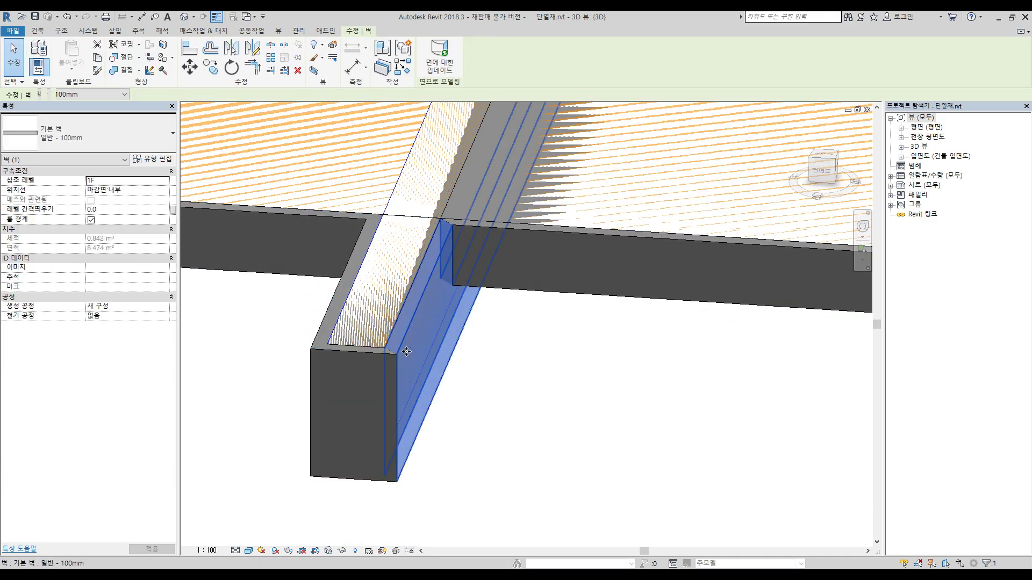
click(366, 382)
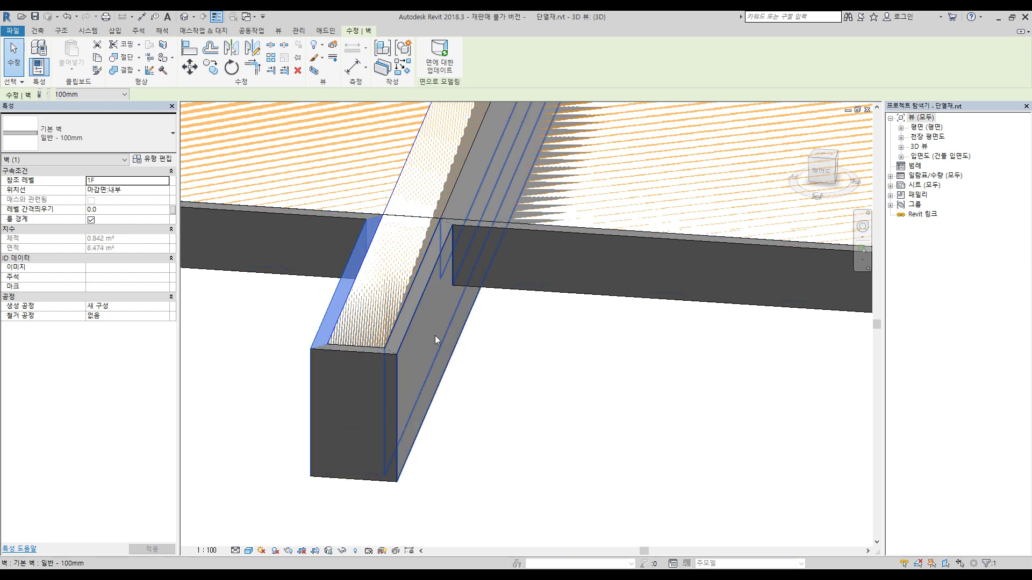
click(510, 365)
Orbit to a lower angle over the slab top, then bring Dynamo back.
scroll(553, 382, down, 3)
mouse_move(553, 381)
shift+middle_down()
mouse_move(617, 401)
mouse_move(649, 214)
shift+middle_up()
scroll(487, 298, down, 3)
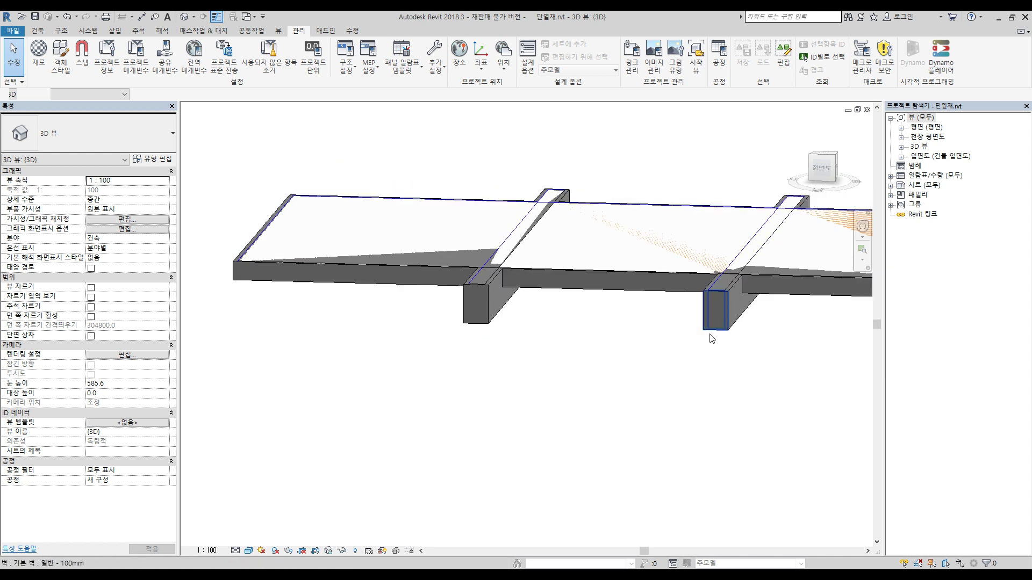
shift+middle_drag(652, 341, 720, 440)
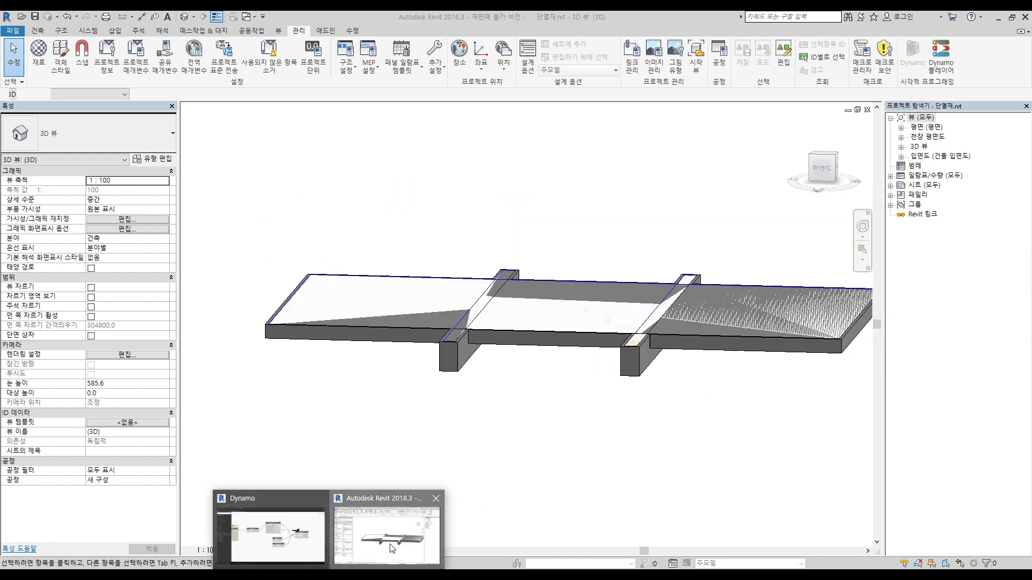
mouse_move(326, 574)
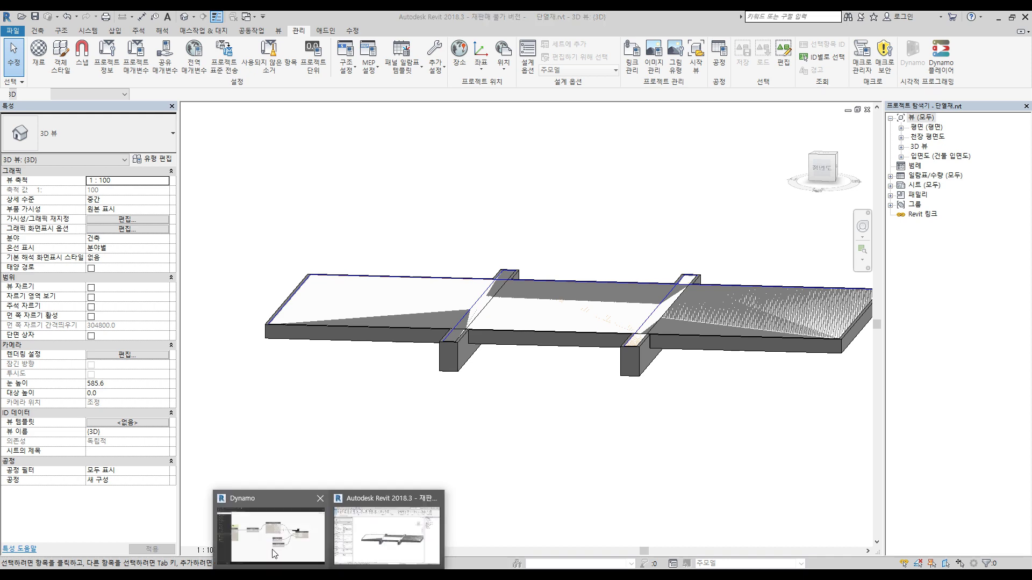
click(272, 532)
Zoom and pan across the full 단열재관련.dyn network, then close Dynamo discarding changes.
scroll(406, 427, down, 3)
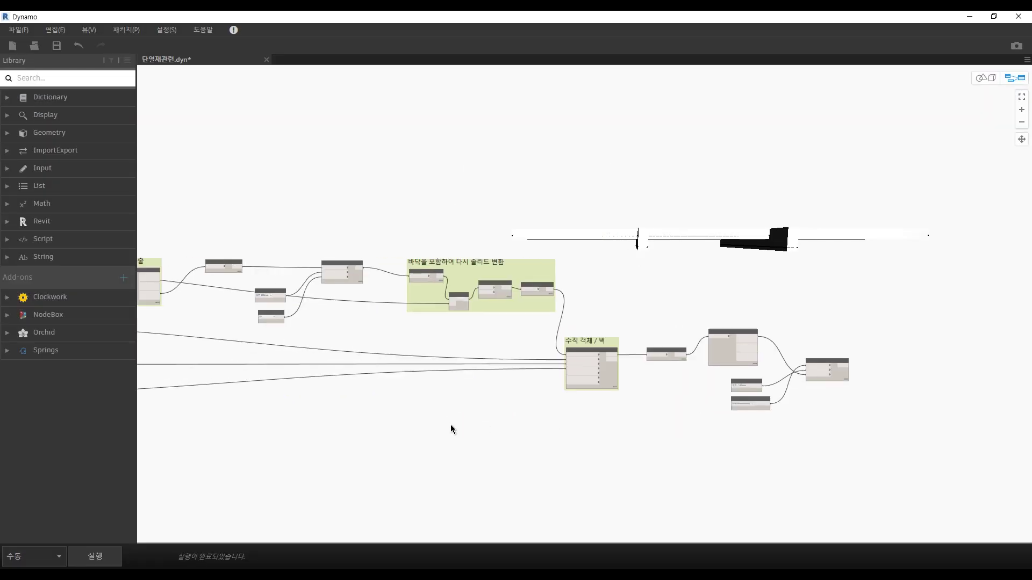
middle_drag(452, 429, 773, 431)
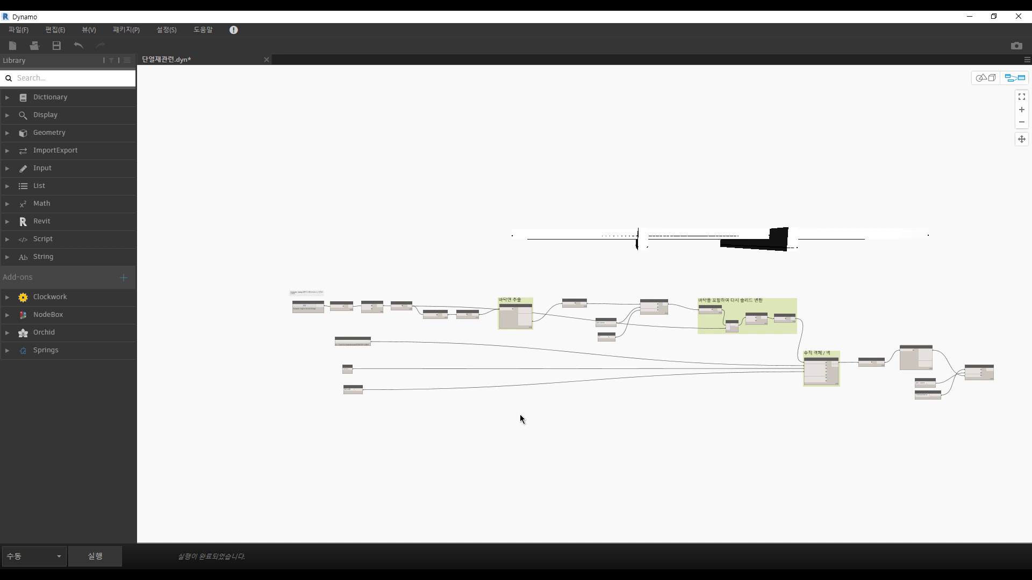
scroll(520, 419, up, 2)
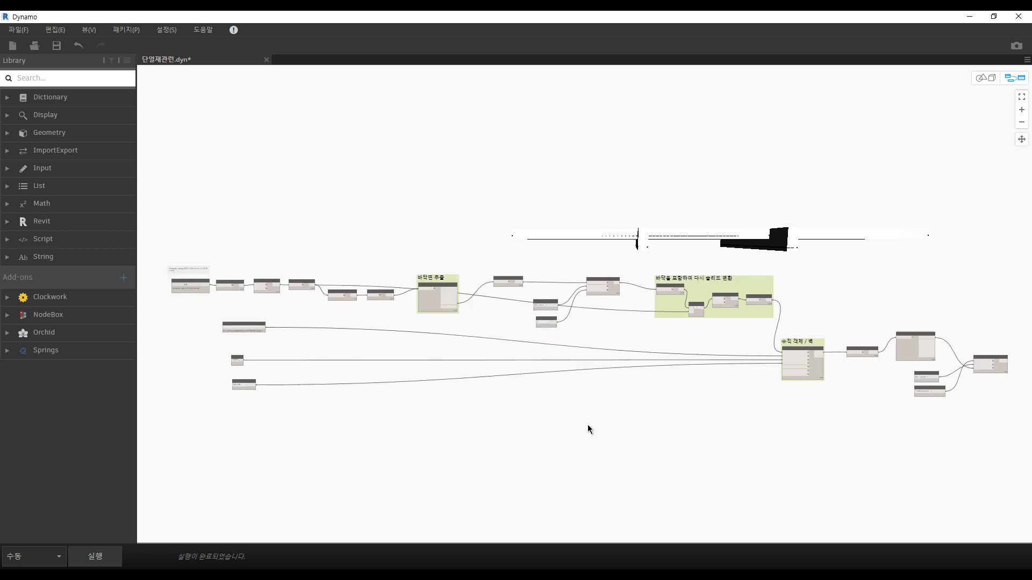
middle_drag(587, 428, 602, 351)
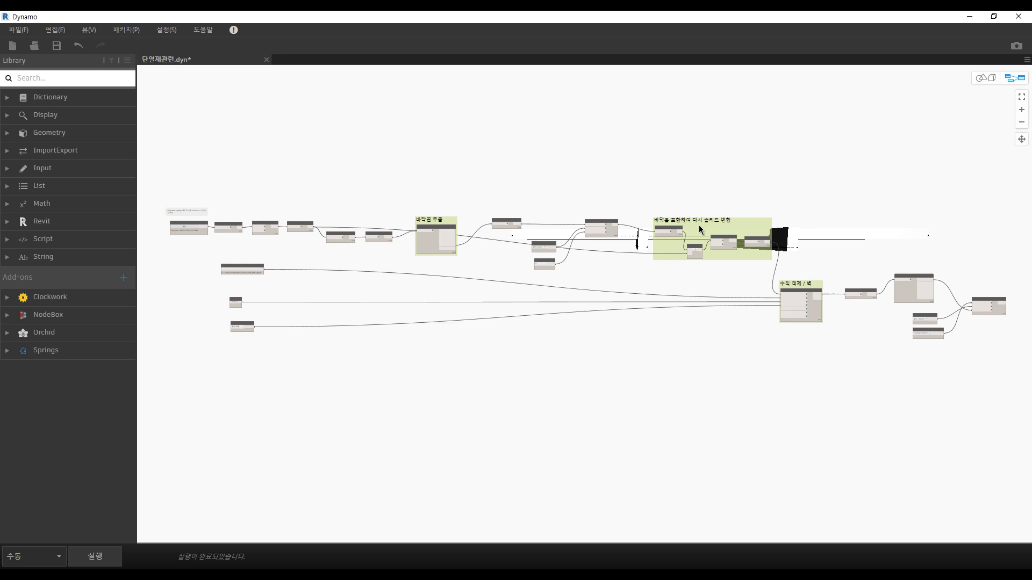
click(1018, 16)
click(541, 319)
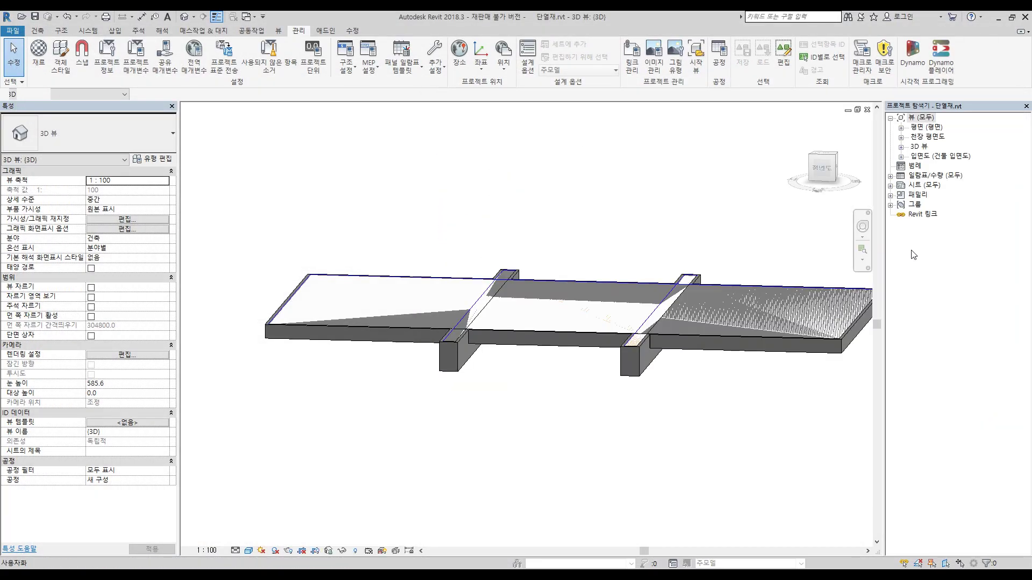
Delete the TEST family from Generic Models, confirming removal of its instance.
click(891, 195)
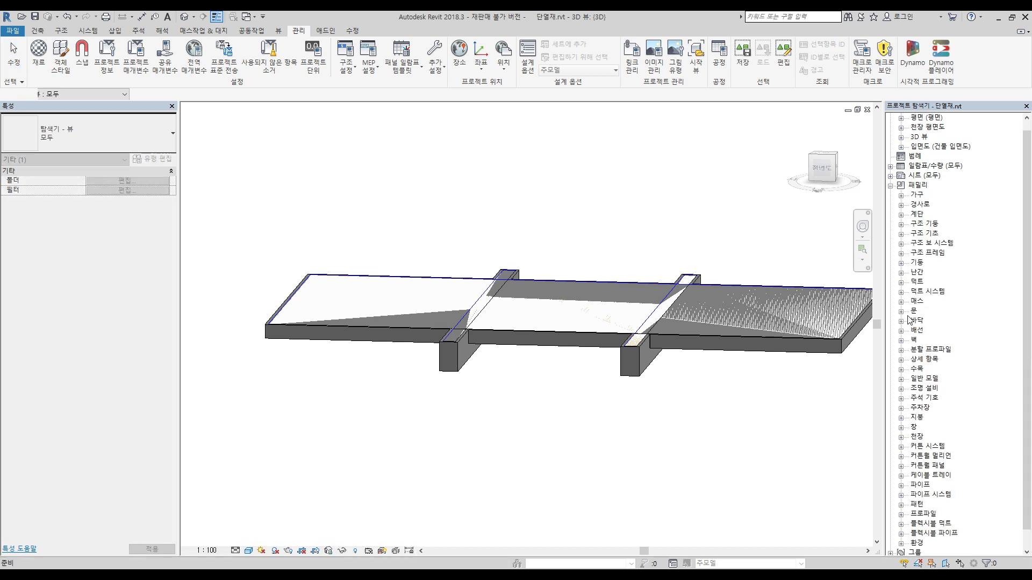
click(901, 380)
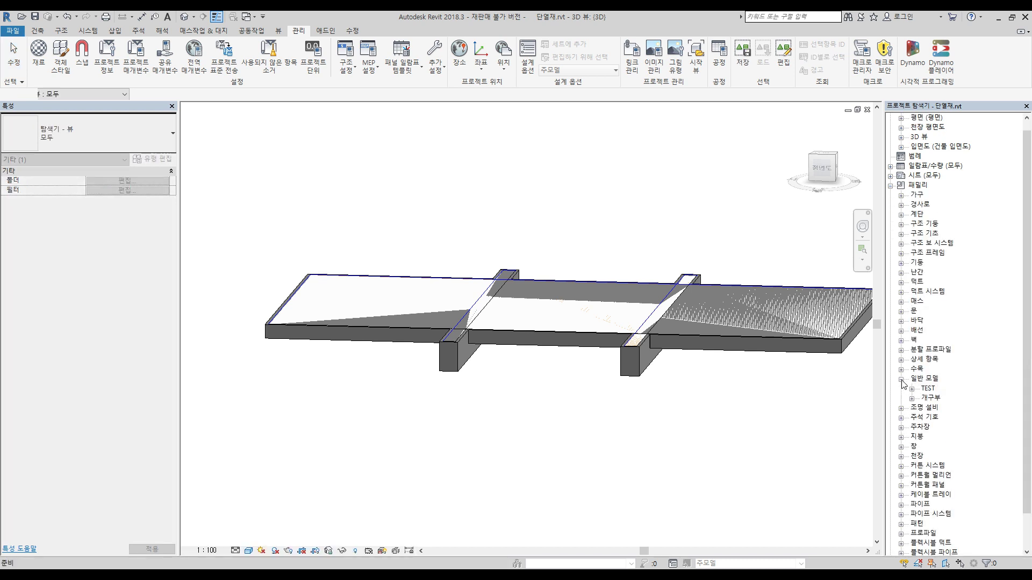
click(926, 398)
right_click(925, 398)
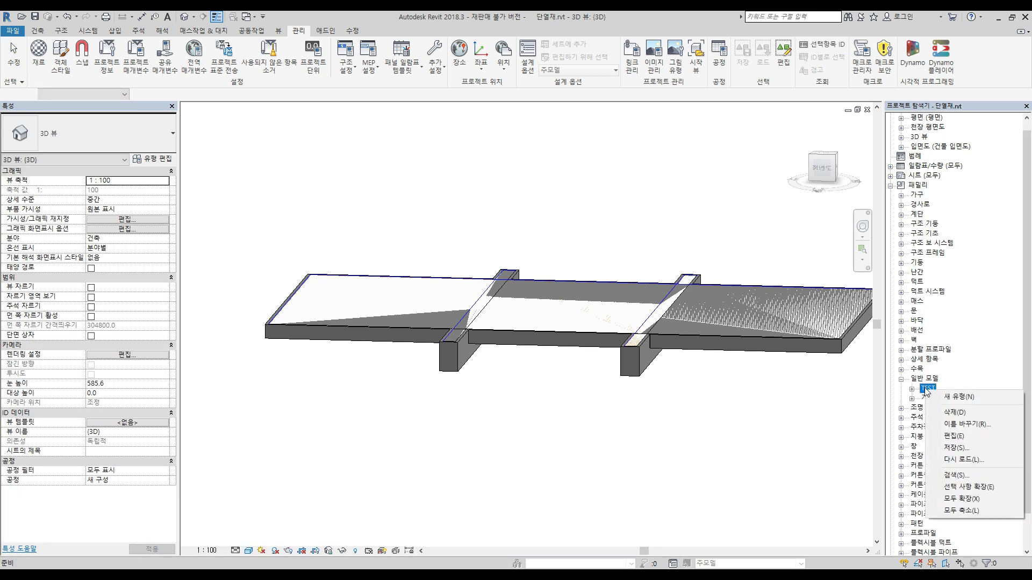
click(954, 413)
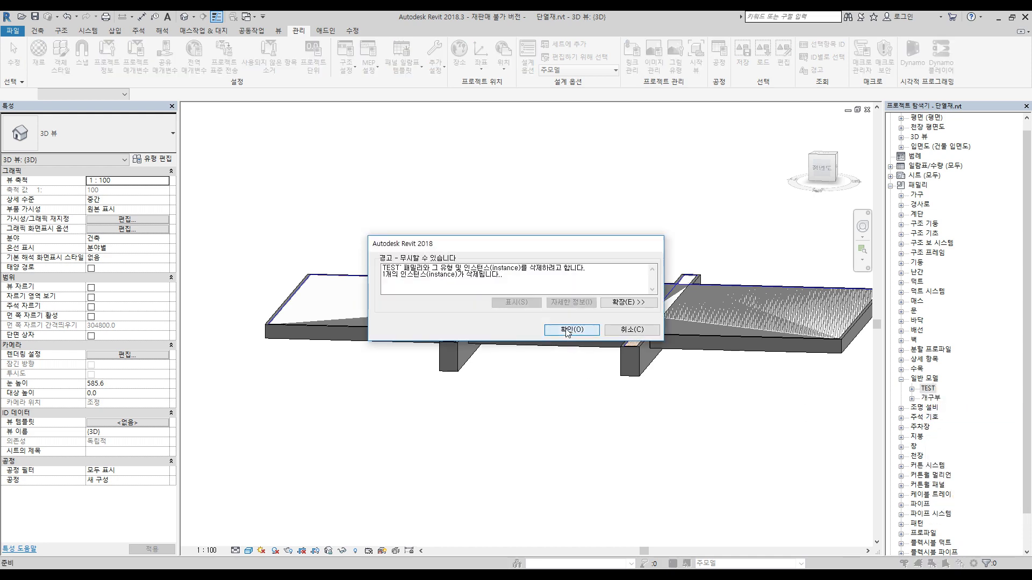
click(566, 330)
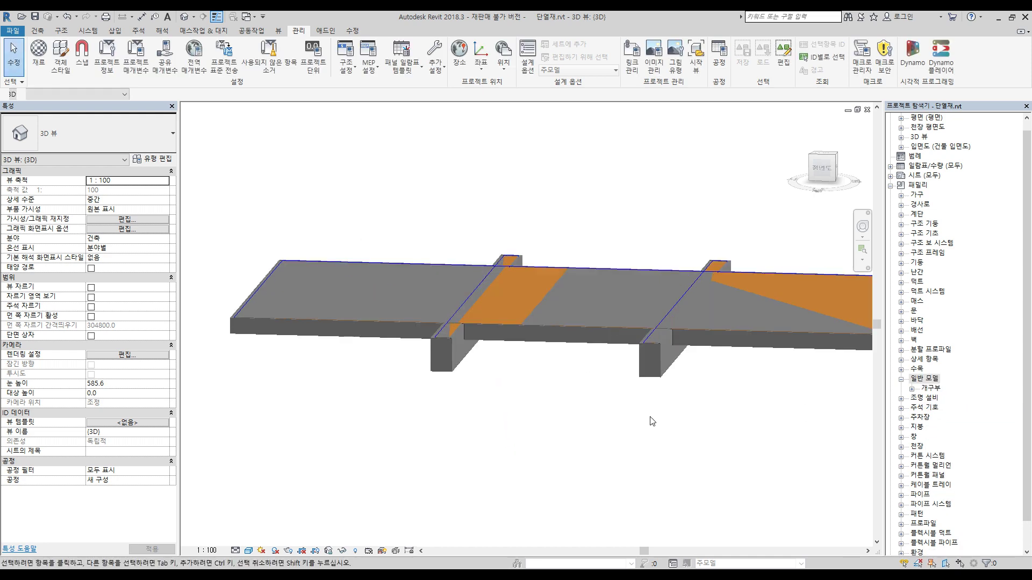
Orbit to view the slab and beams, then close the project without saving.
shift+middle_drag(652, 420, 594, 461)
scroll(500, 303, up, 3)
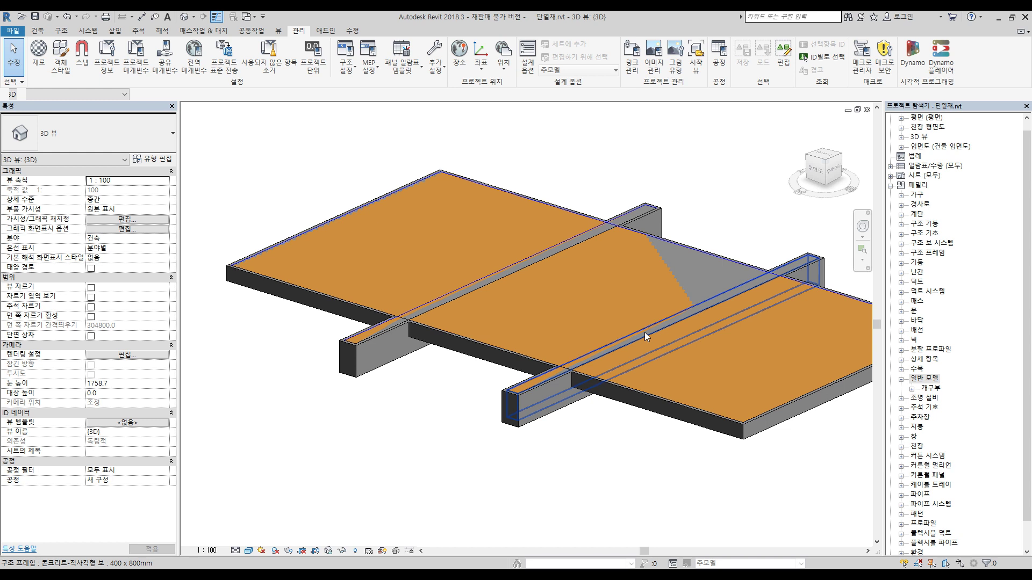
click(866, 109)
click(538, 298)
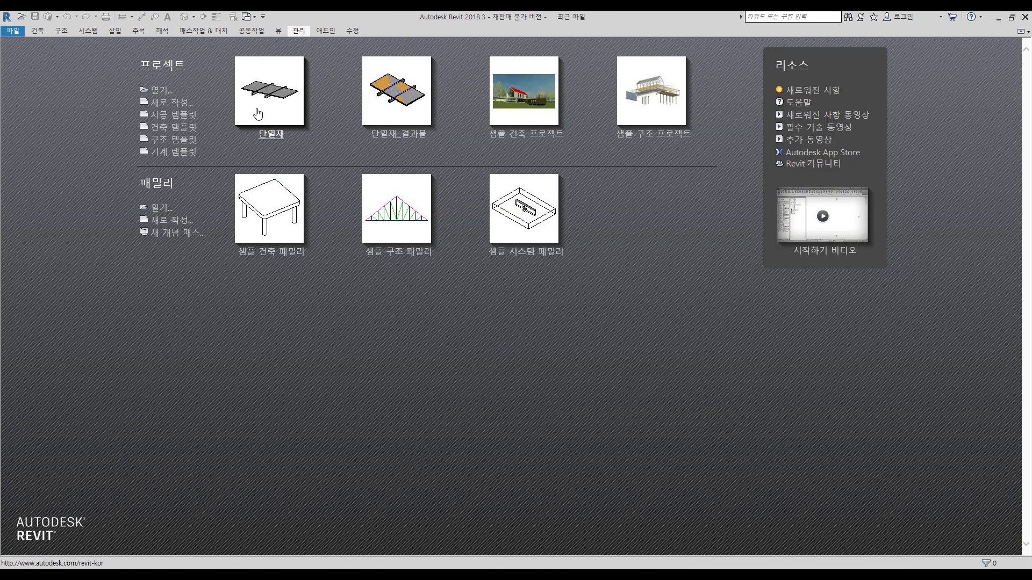
Open 단열재_결과물 from recent files and inspect its slab resting on two beams in 3D.
click(417, 126)
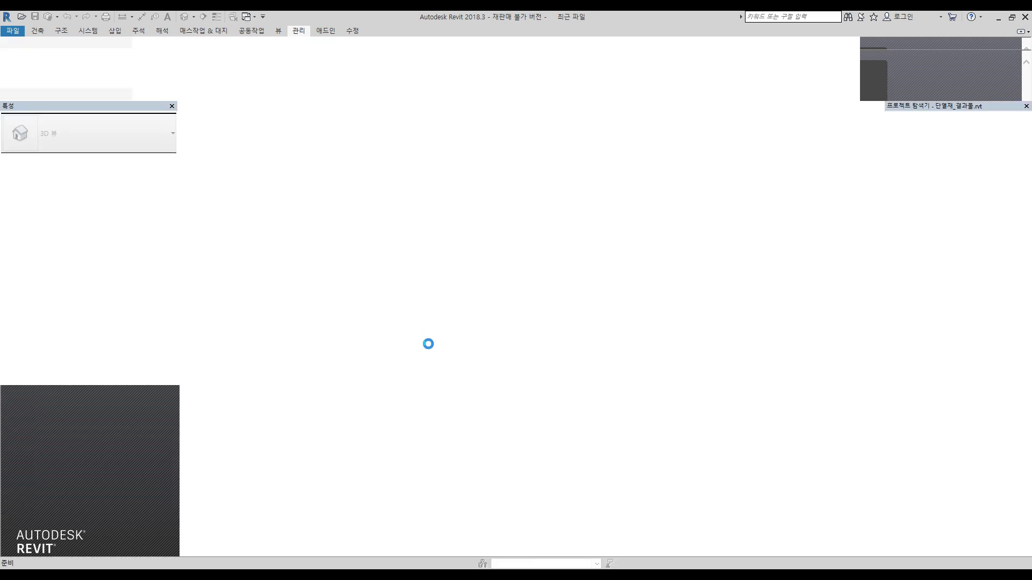
scroll(508, 369, down, 5)
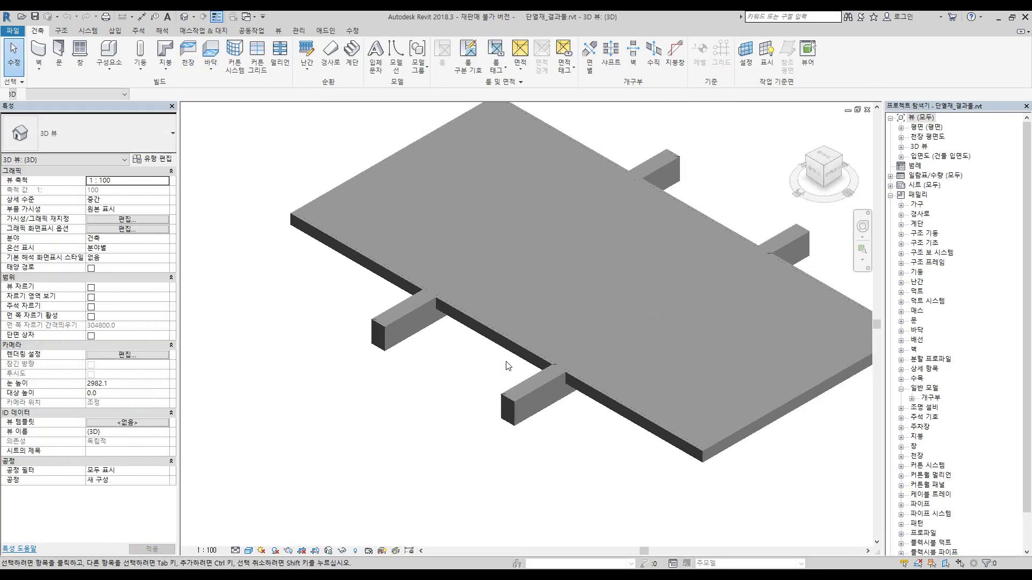
mouse_move(567, 347)
shift+middle_down()
mouse_move(488, 421)
mouse_move(538, 406)
mouse_move(540, 385)
shift+middle_up()
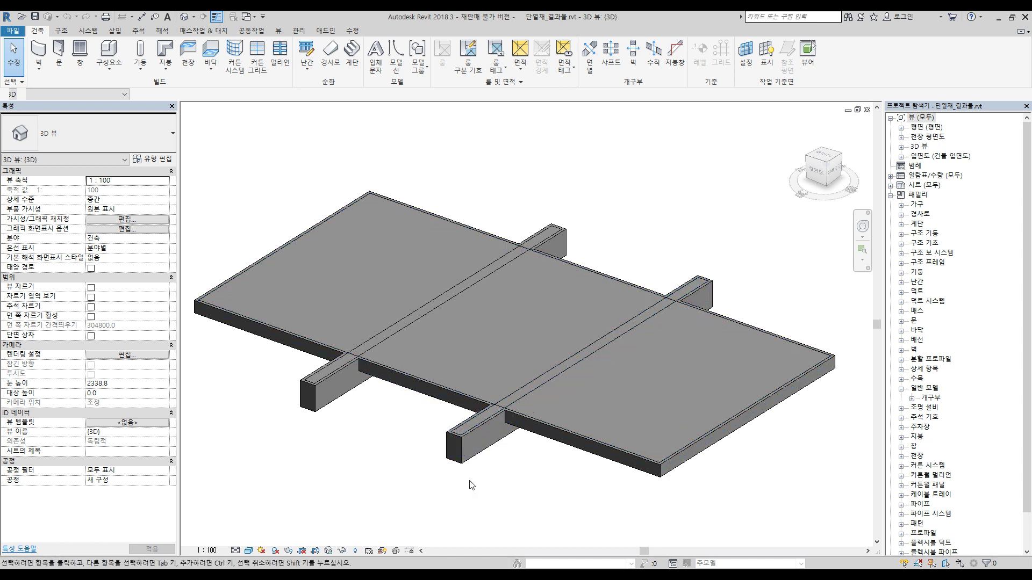
middle_drag(554, 504, 577, 483)
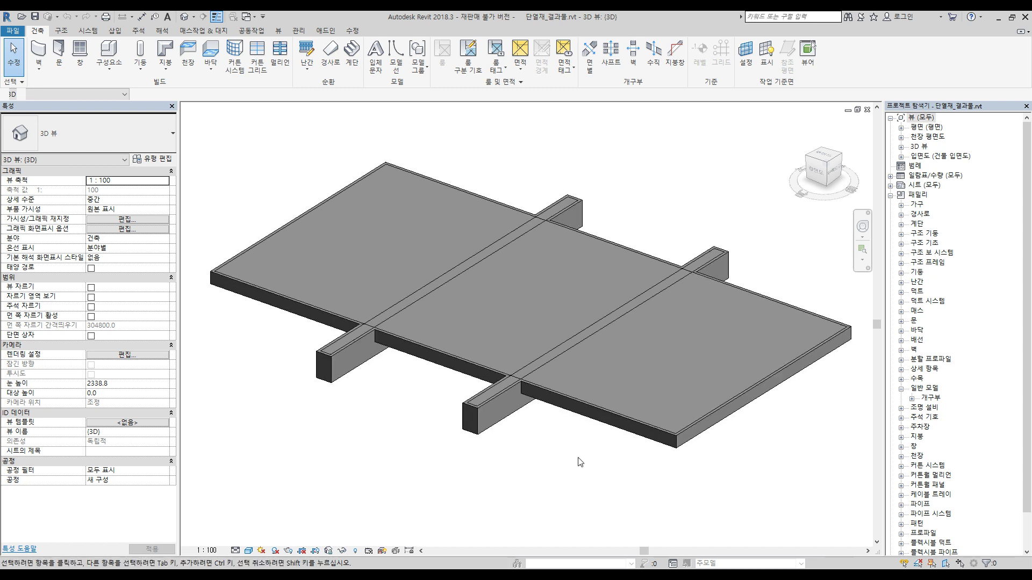
scroll(577, 461, down, 2)
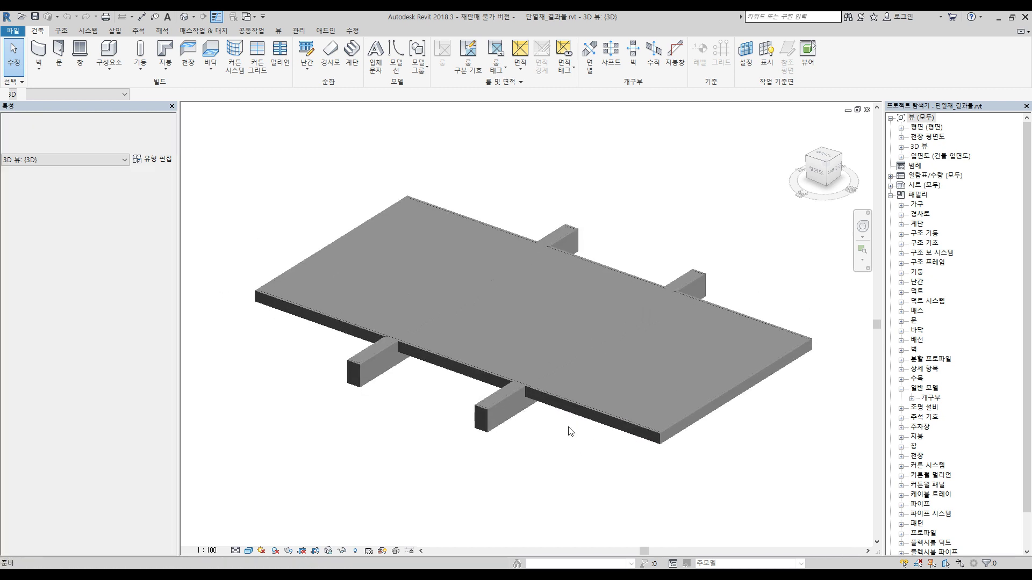
scroll(571, 434, up, 1)
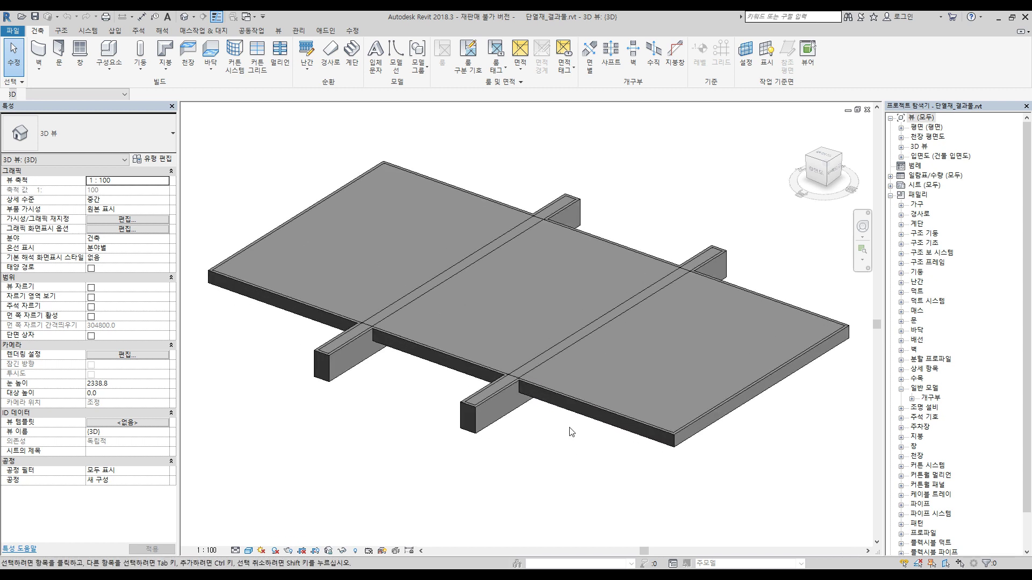